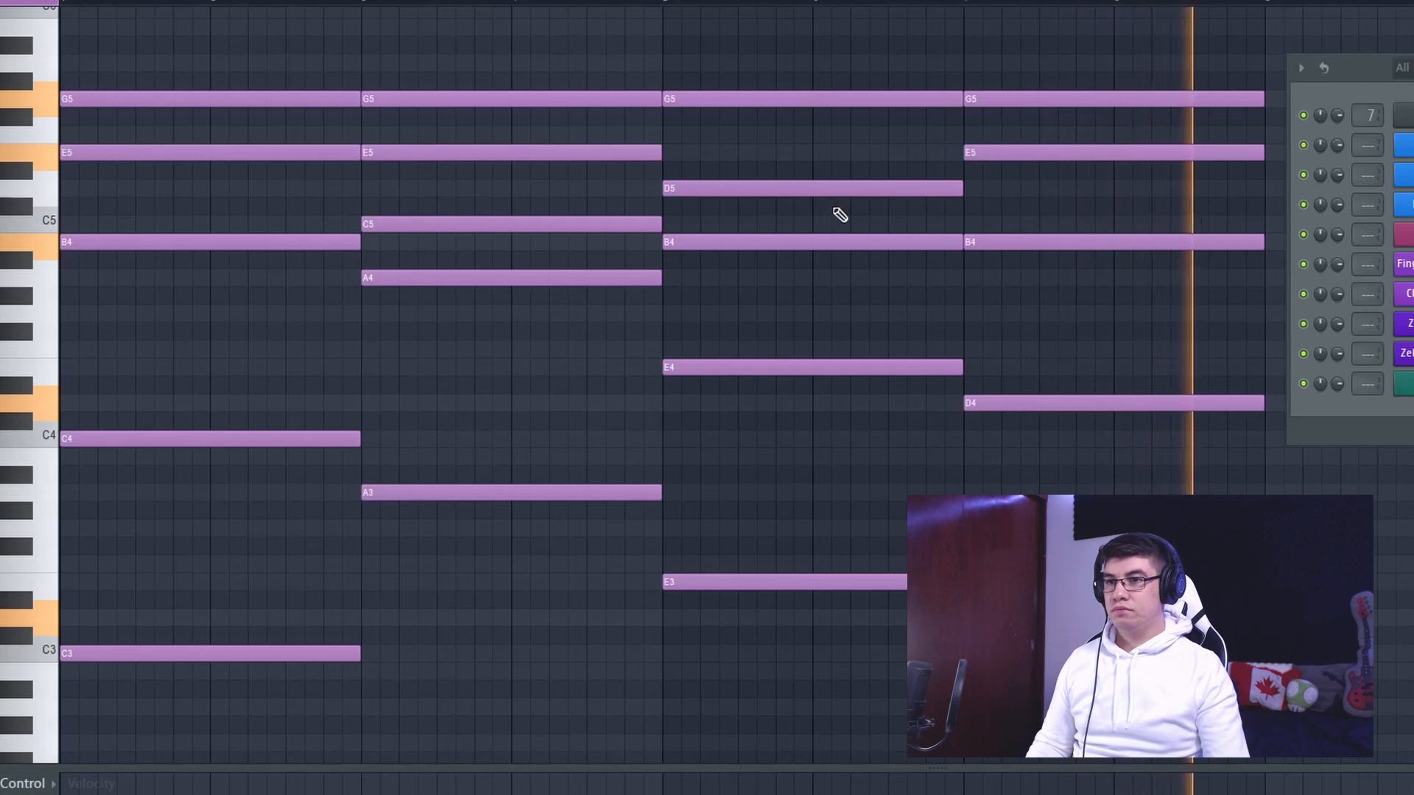
Start the piano melody above the chords with a G6 in bar 1, a shorter G6 in bar 2, then descending F6 and E6 notes.
key(space)
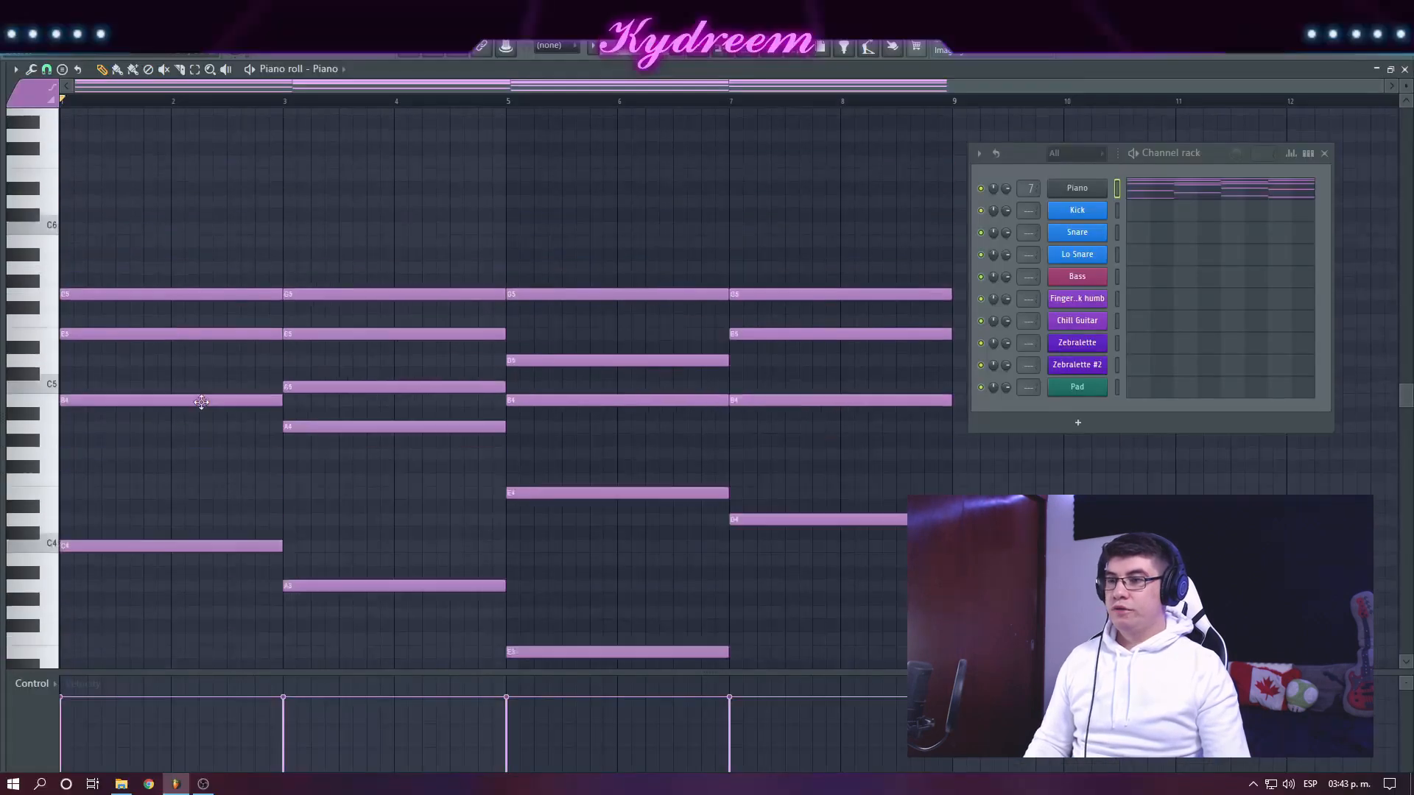
scroll(254, 406, up, 3)
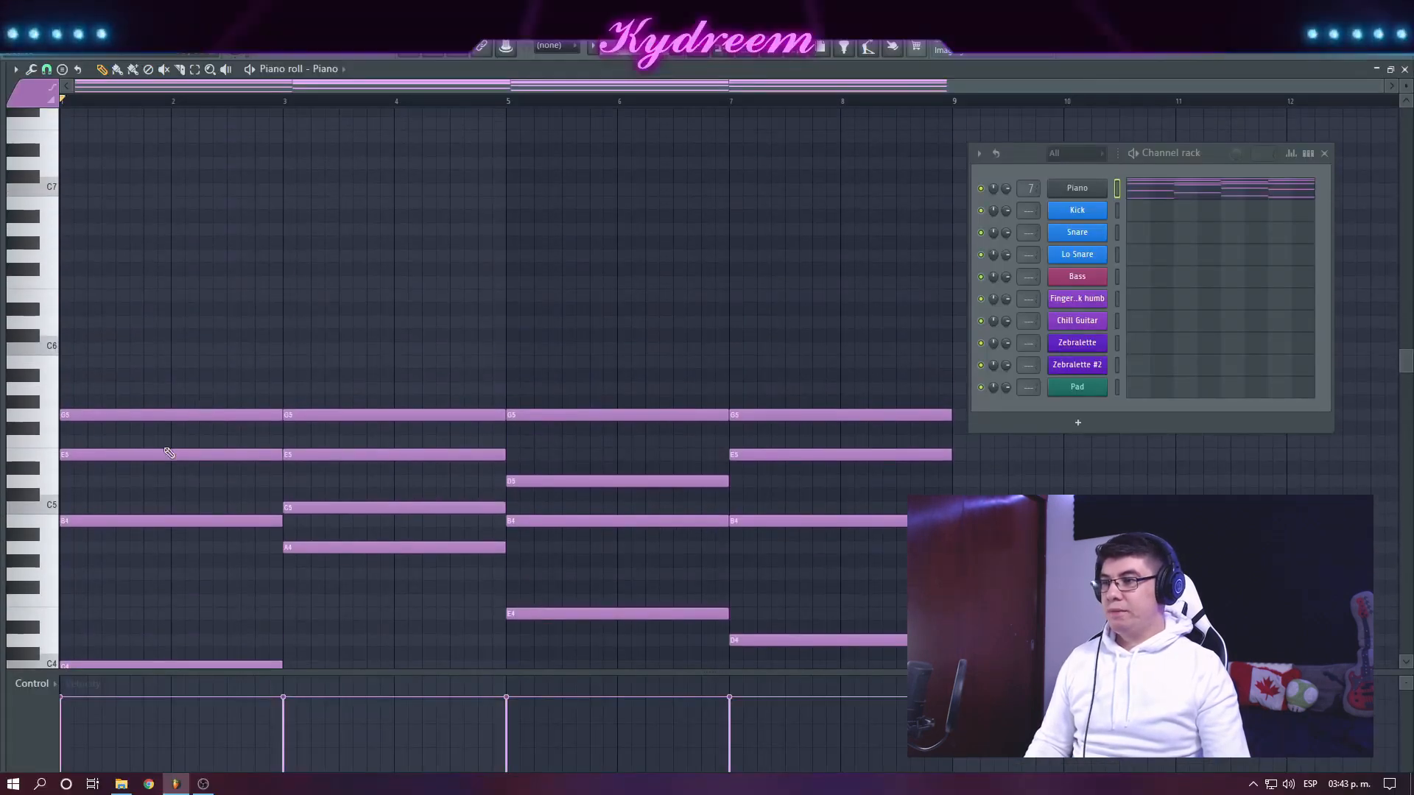
scroll(169, 453, up, 2)
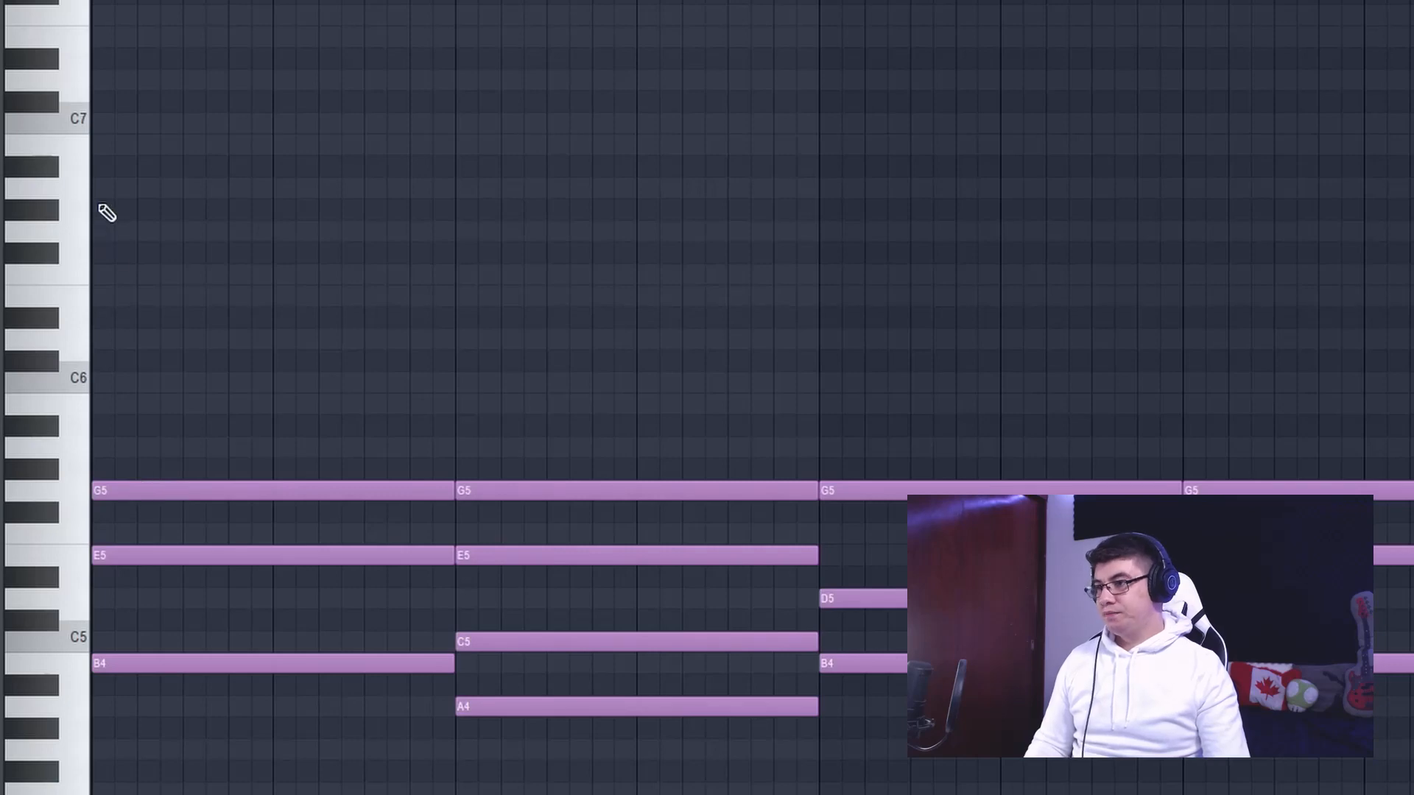
click(95, 236)
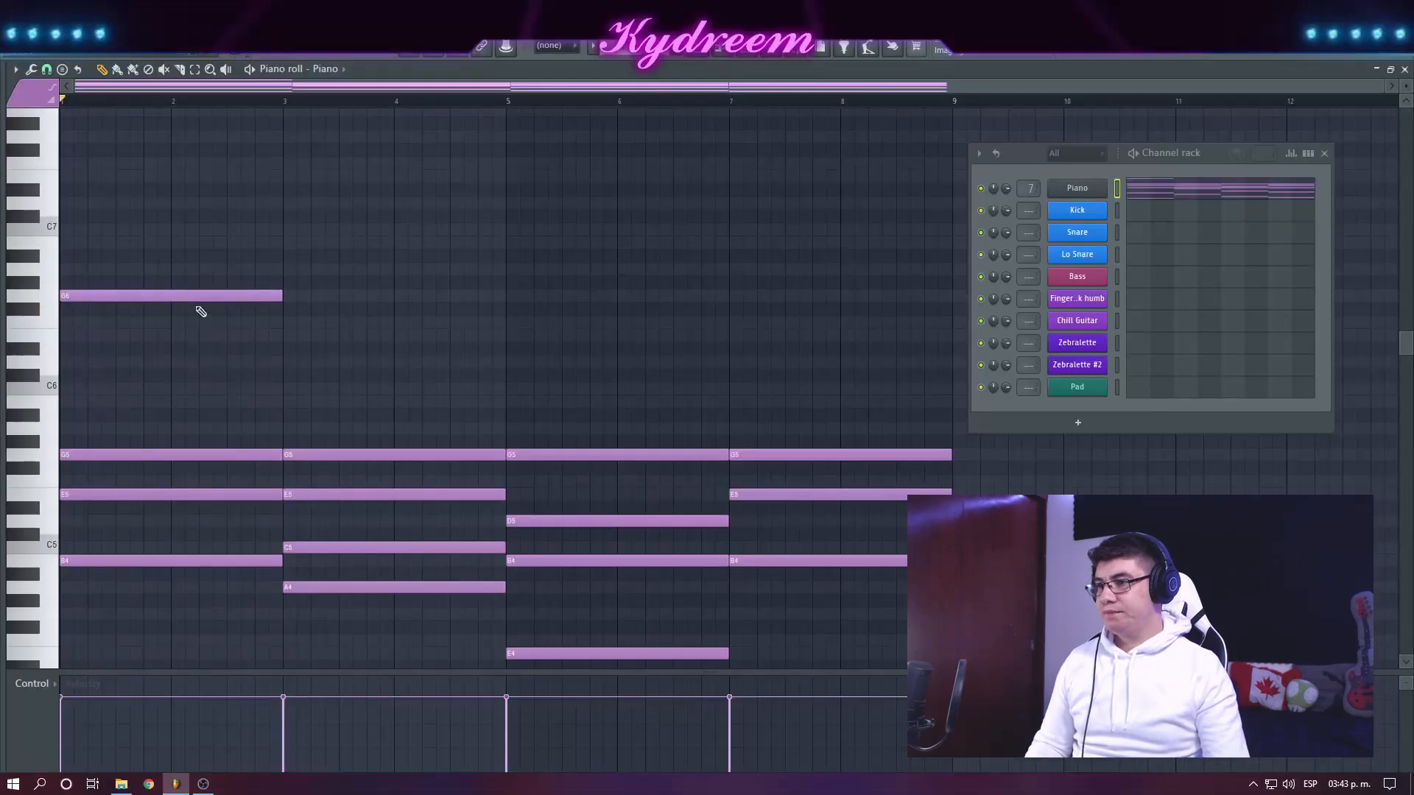
drag(280, 297, 172, 298)
click(177, 297)
click(219, 321)
click(260, 335)
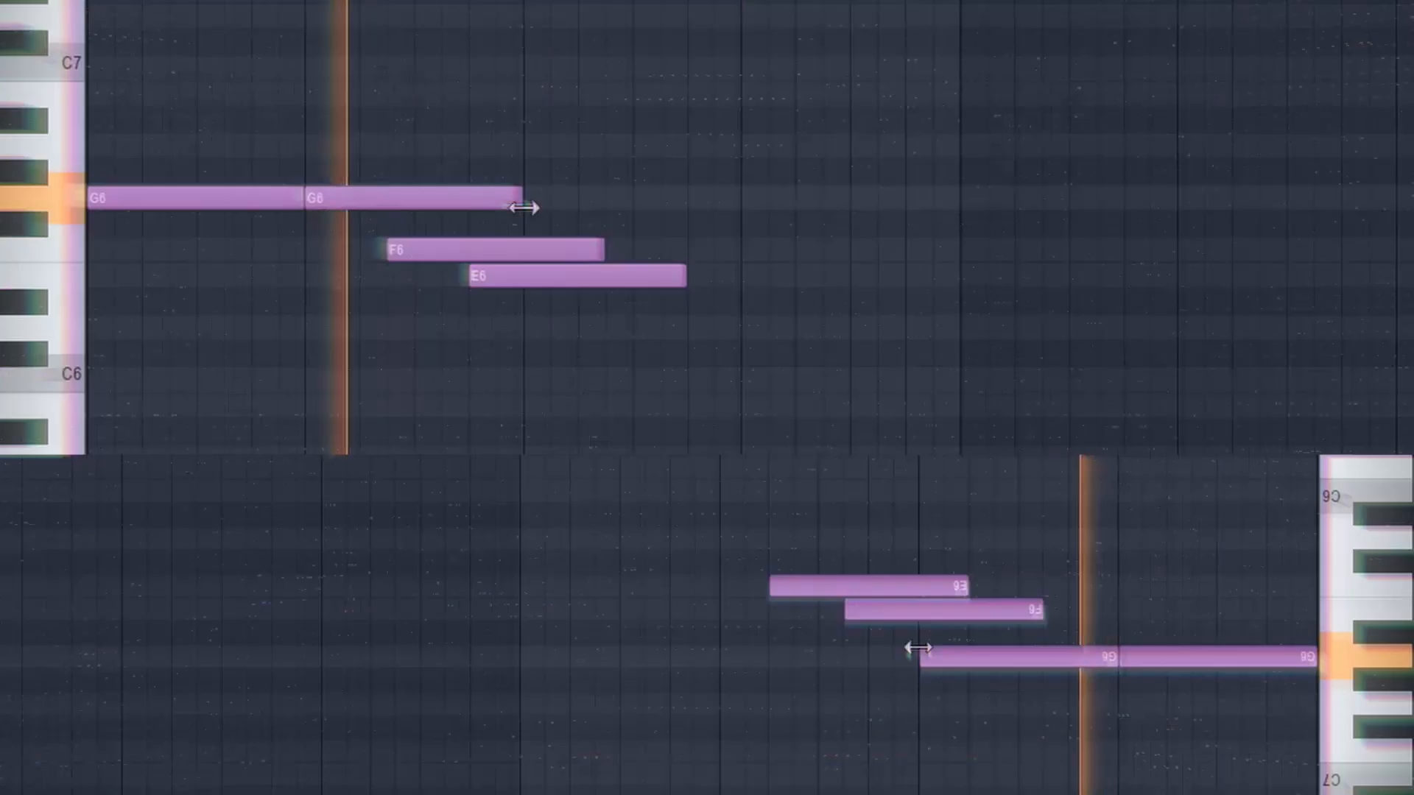
drag(281, 297, 214, 297)
Continue the piano melody through bar 8 with short notes between B5 and E6, ending on D6, C6 and B5.
click(766, 464)
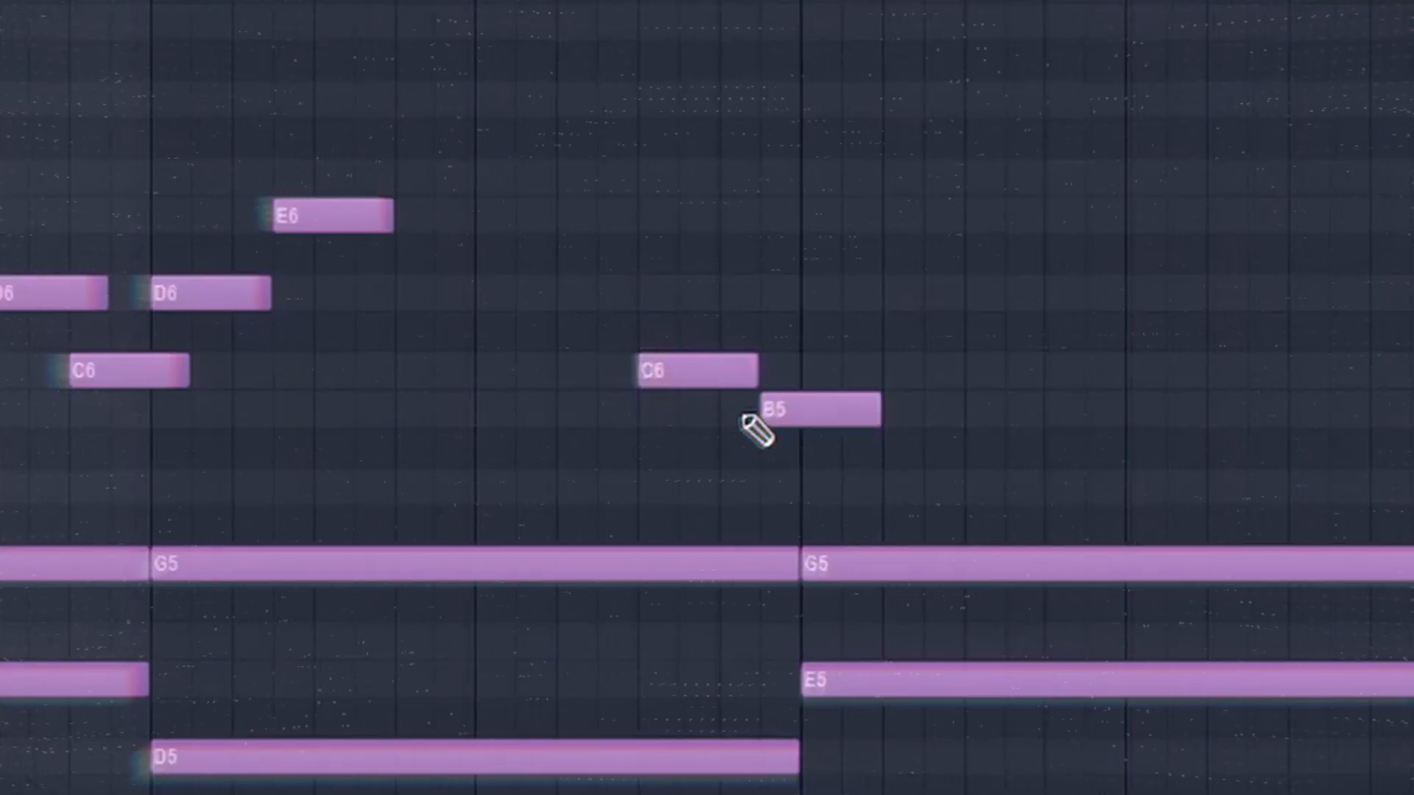
drag(757, 426, 767, 263)
click(676, 410)
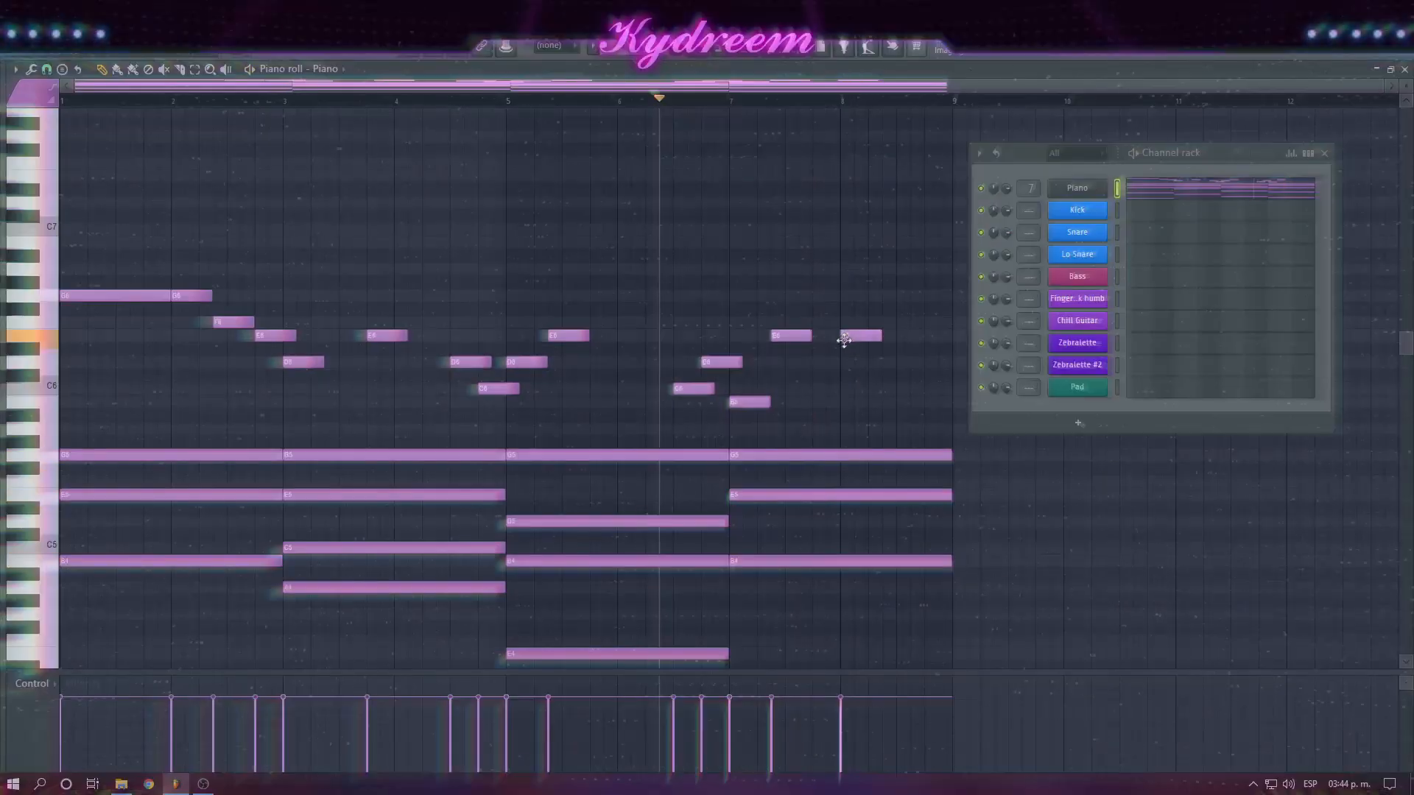
right_click(839, 334)
click(852, 366)
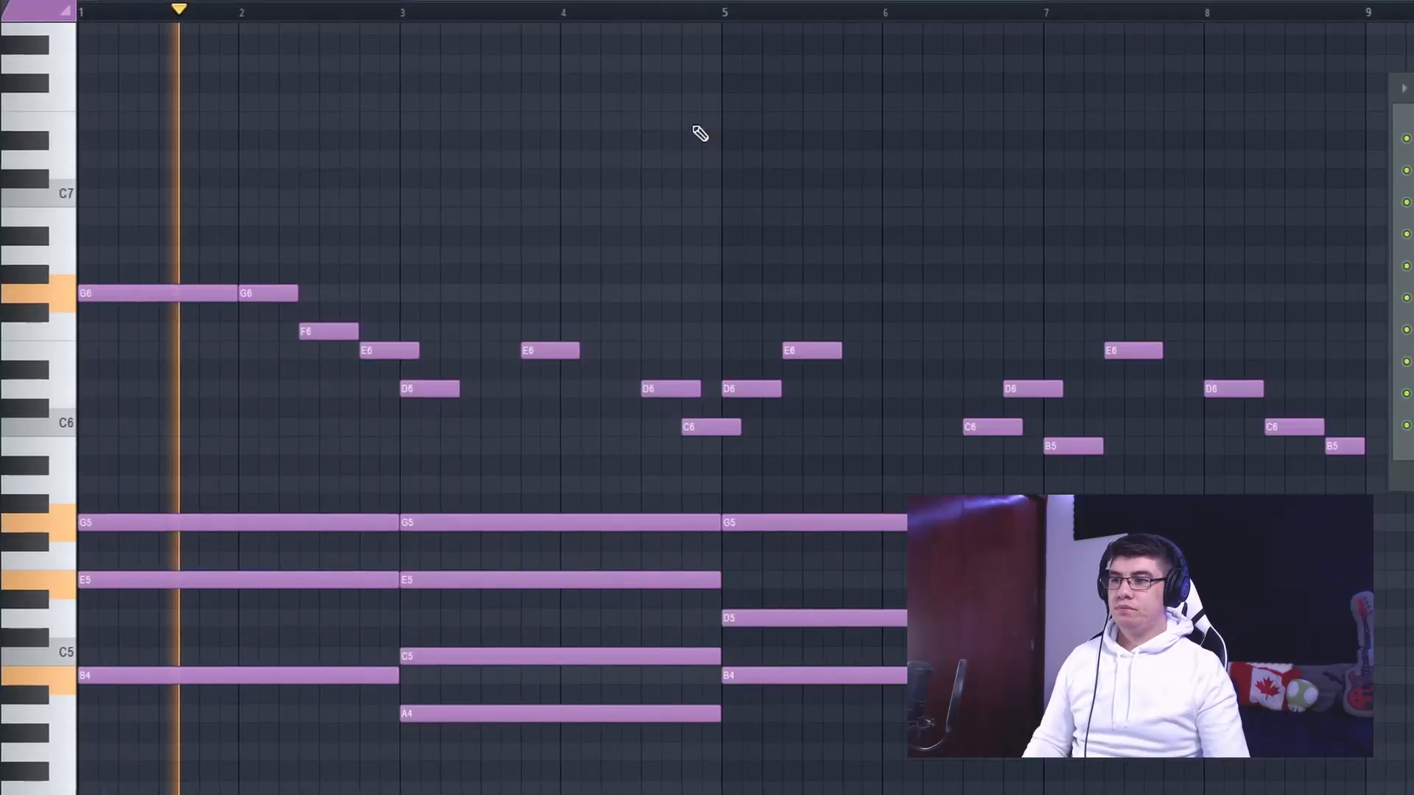
scroll(742, 218, down, 2)
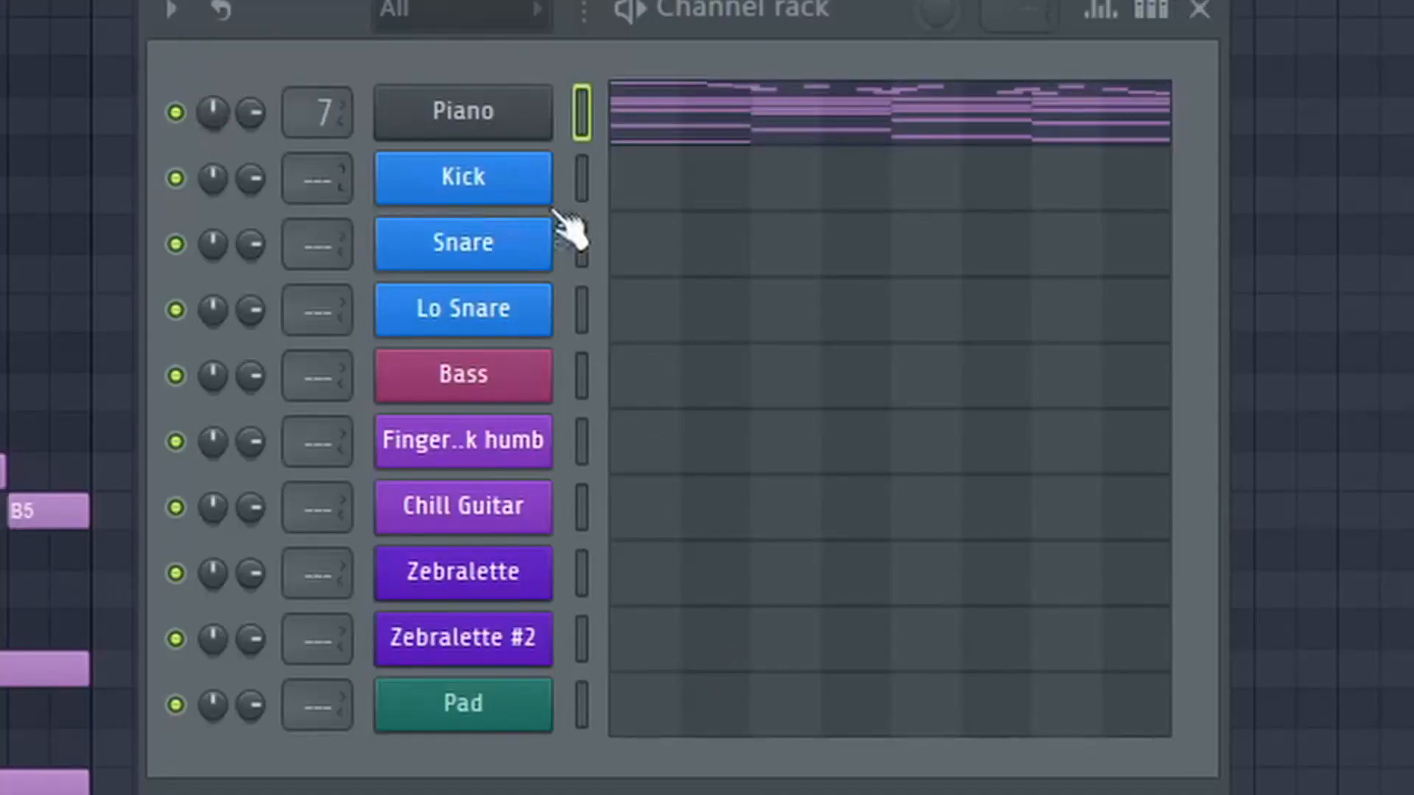
Program a syncopated kick pattern of five short C5 hits across bars 1 and 2, starting on the first beat.
click(667, 198)
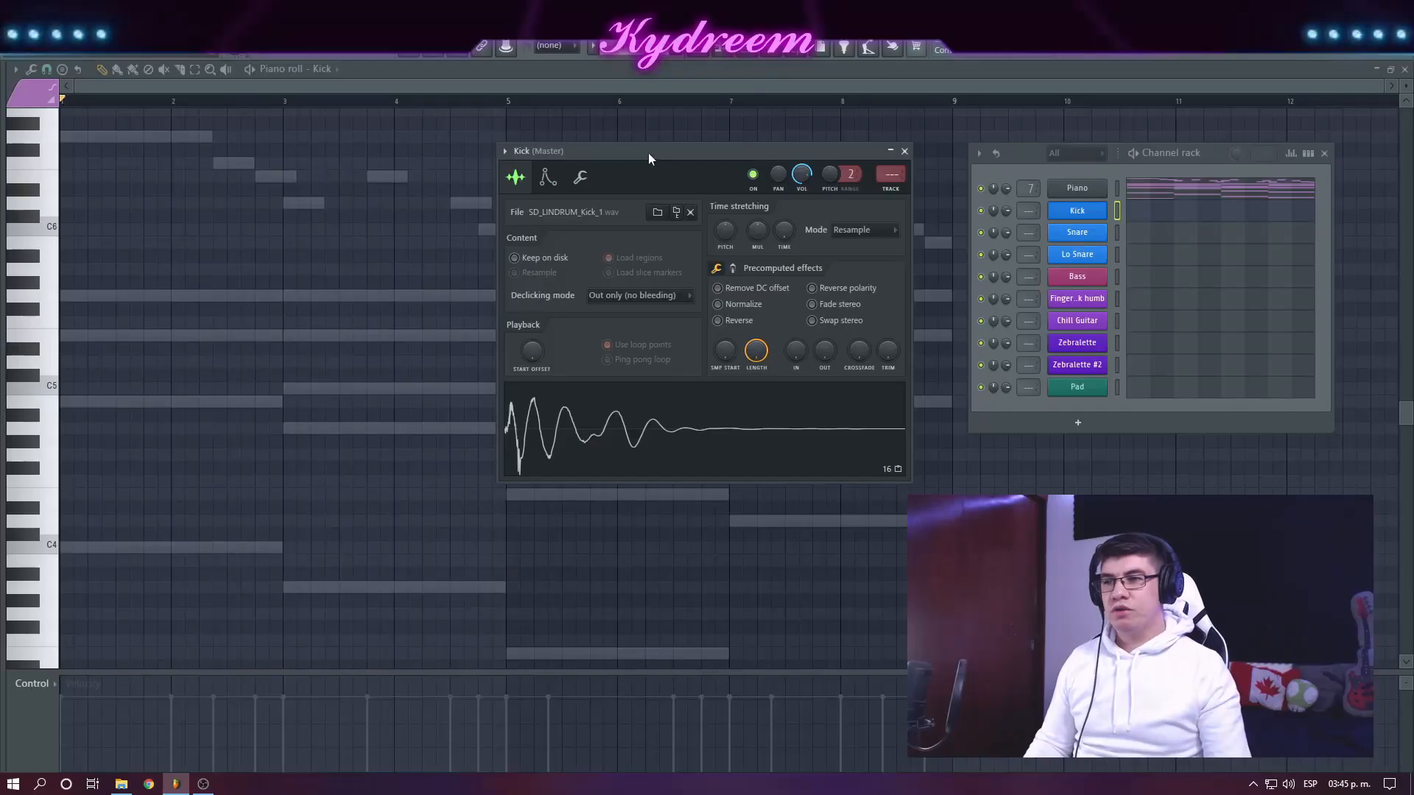
drag(648, 152, 627, 131)
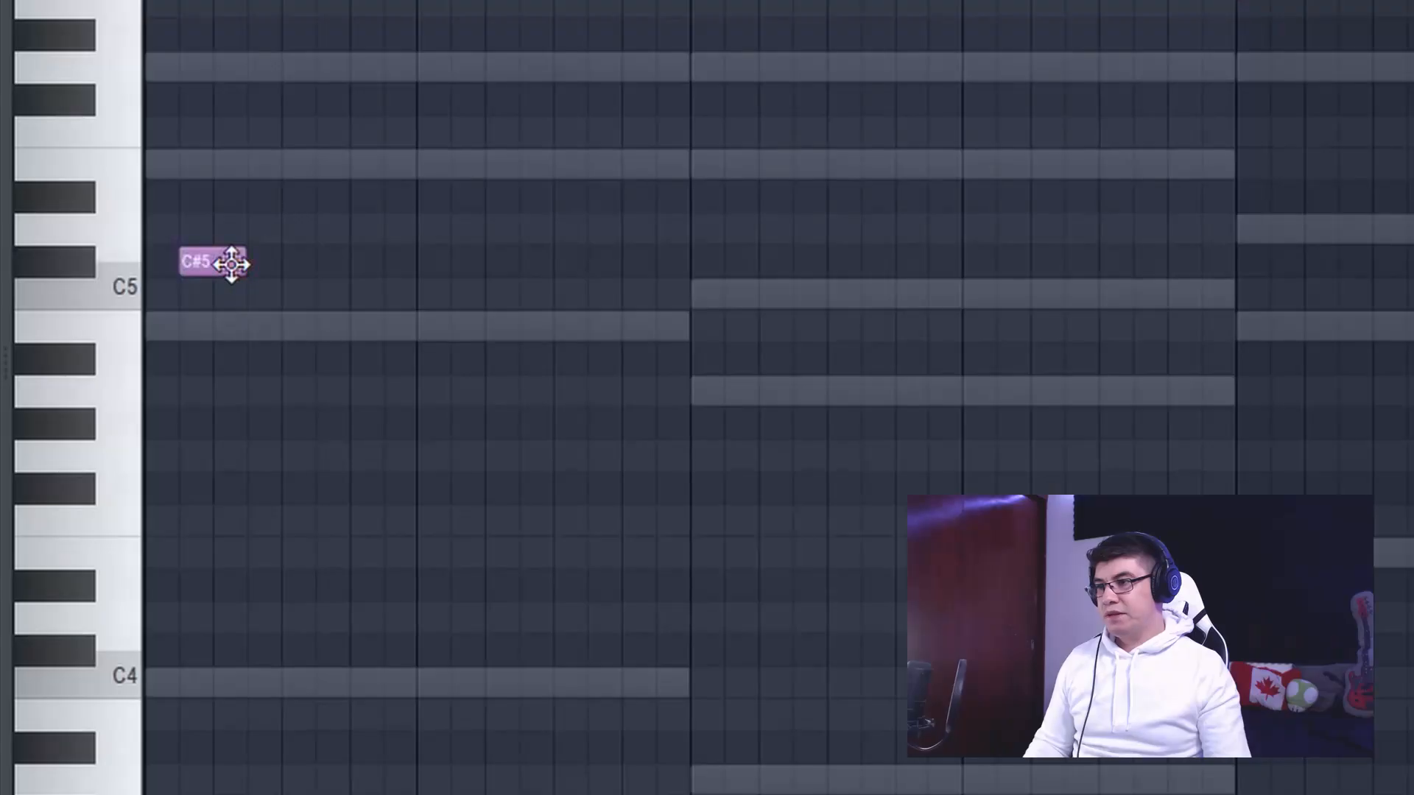
drag(231, 264, 192, 309)
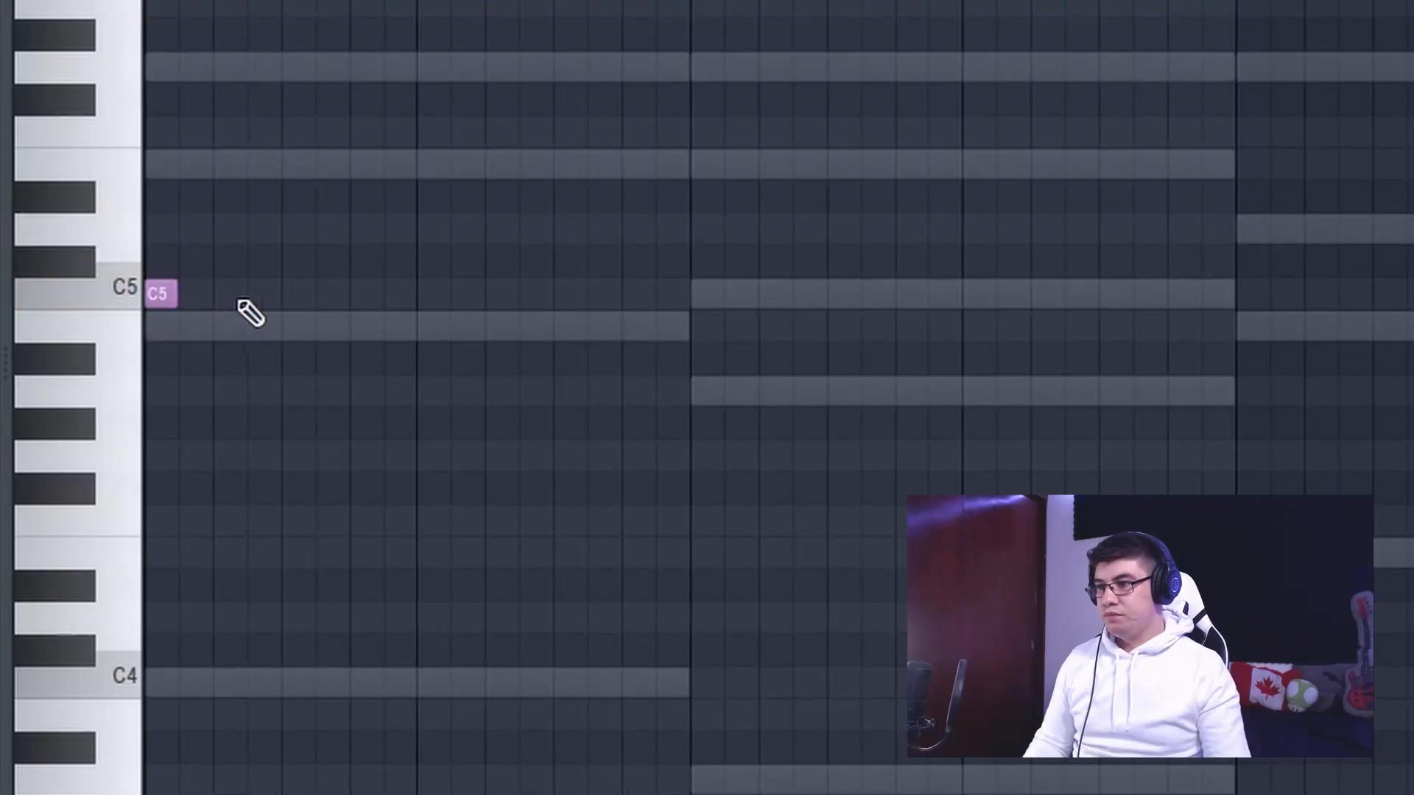
key(space)
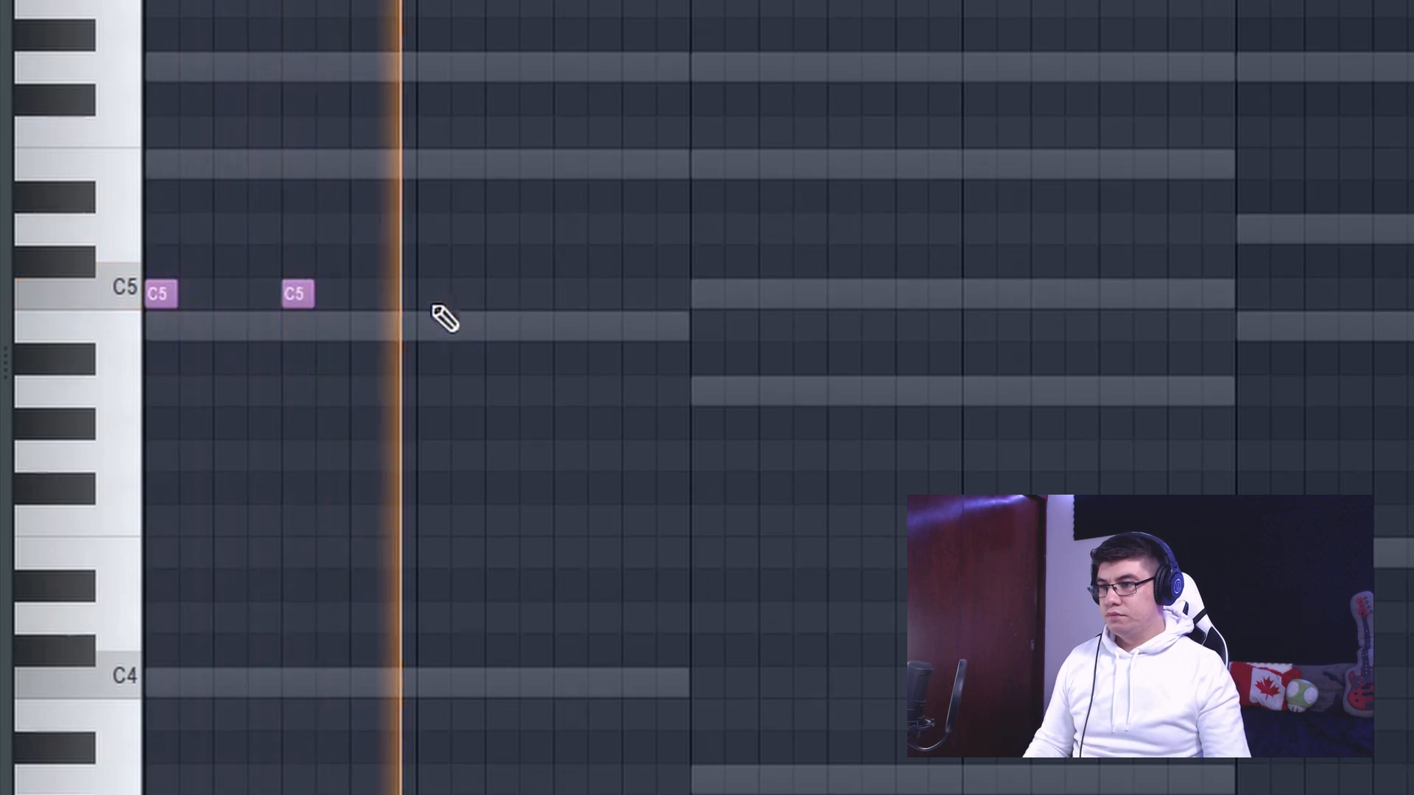
key(space)
click(432, 306)
click(533, 298)
click(602, 299)
key(space)
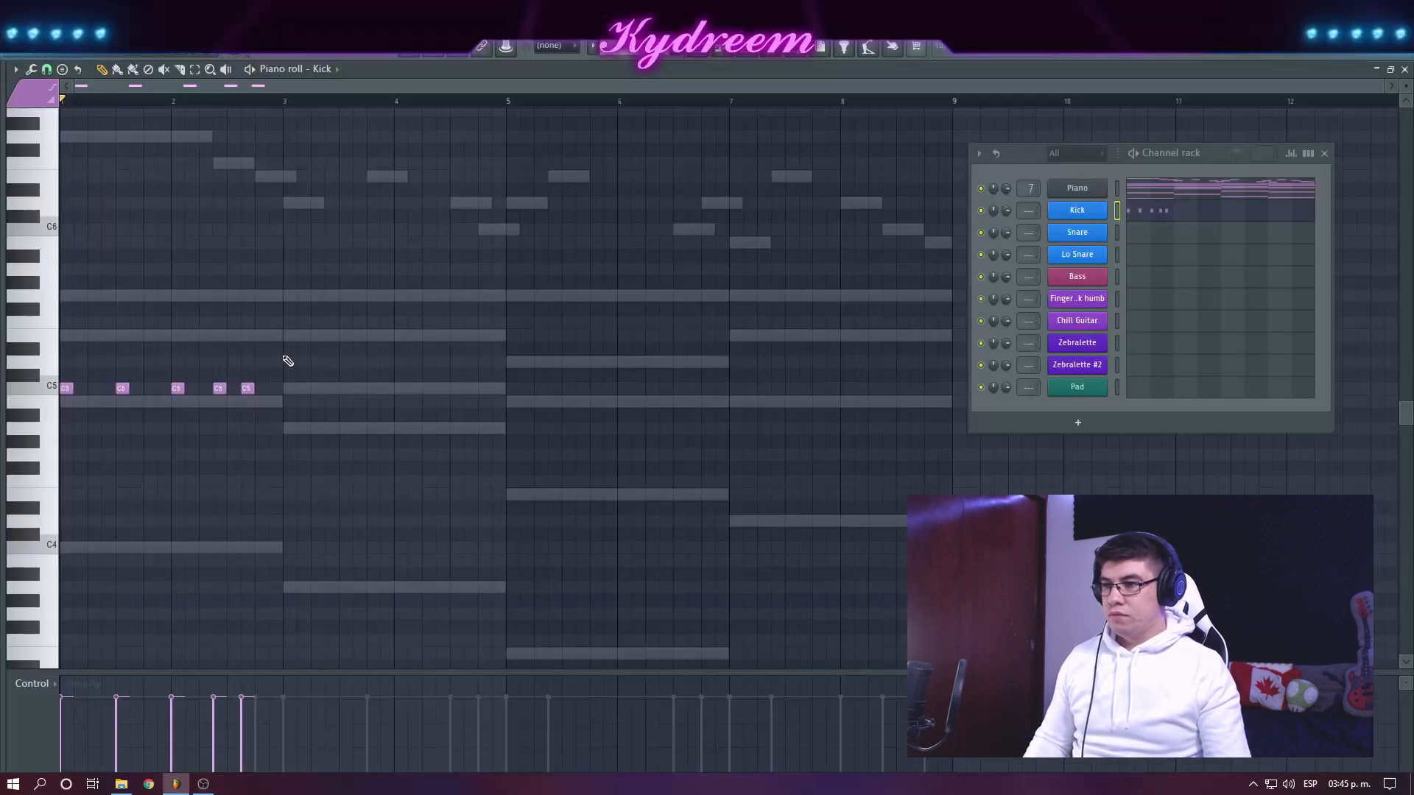
Duplicate the two-bar kick pattern until it fills all eight bars.
drag(284, 344, 65, 445)
key(ctrl+b)
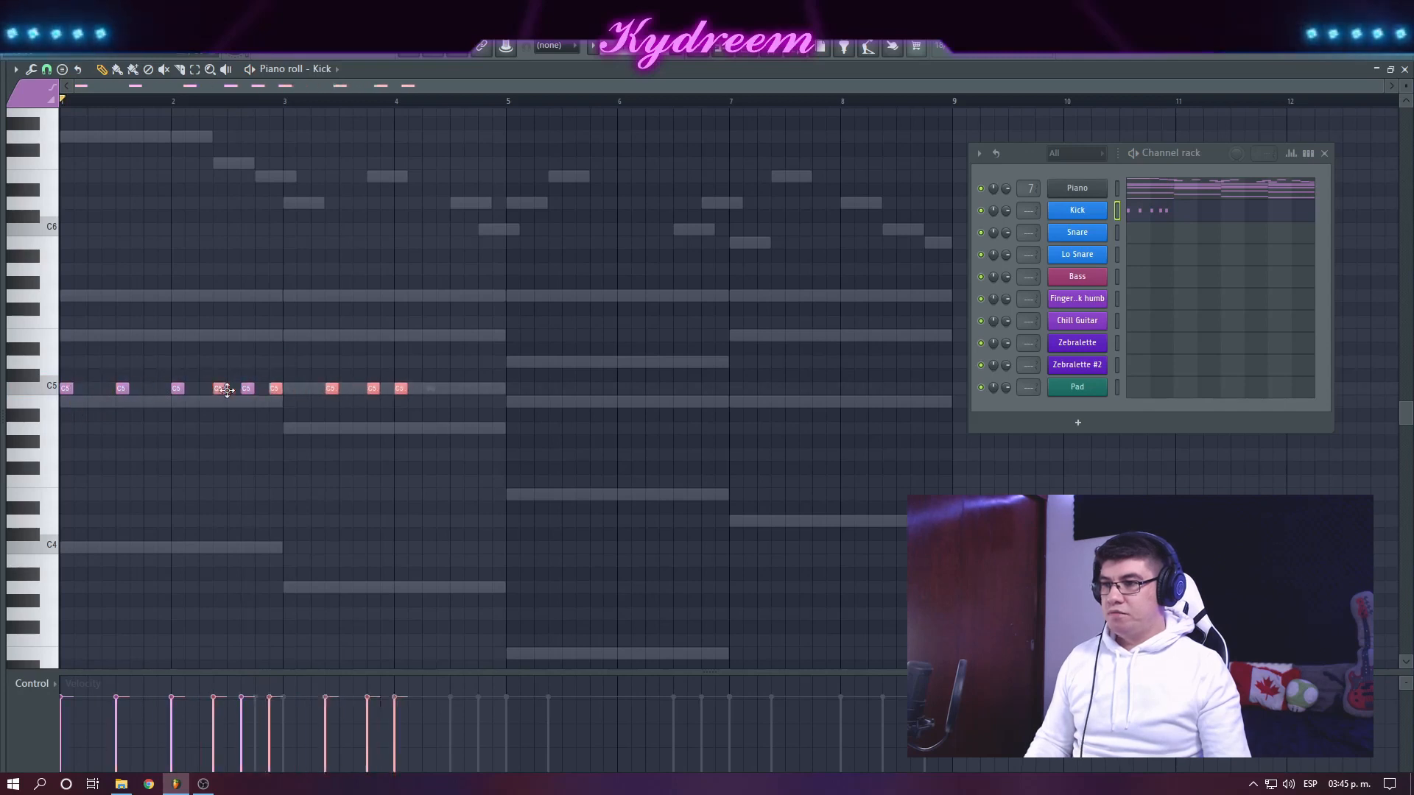
drag(584, 343, 60, 434)
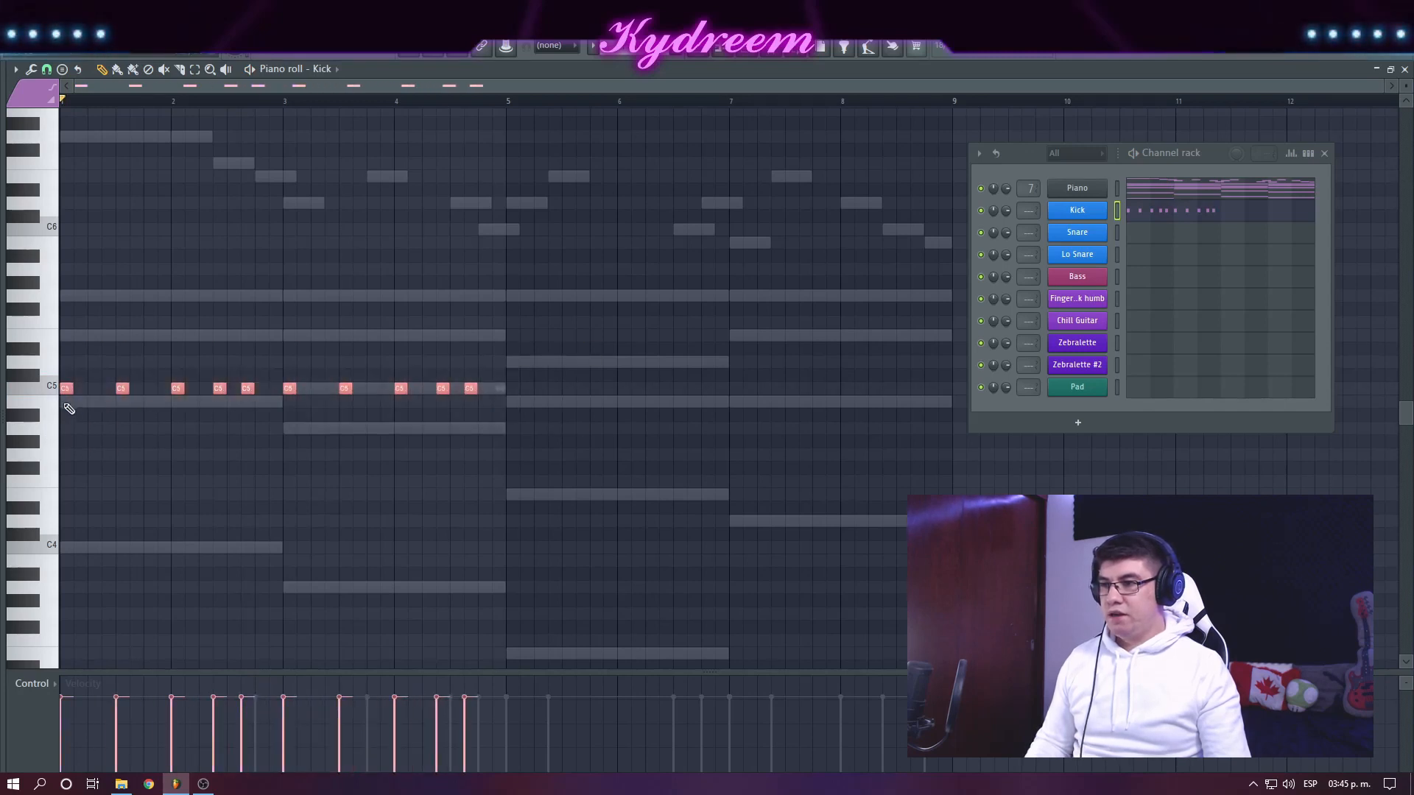
key(ctrl+b)
mouse_move(543, 400)
mouse_down()
mouse_move(515, 398)
mouse_move(520, 410)
mouse_up()
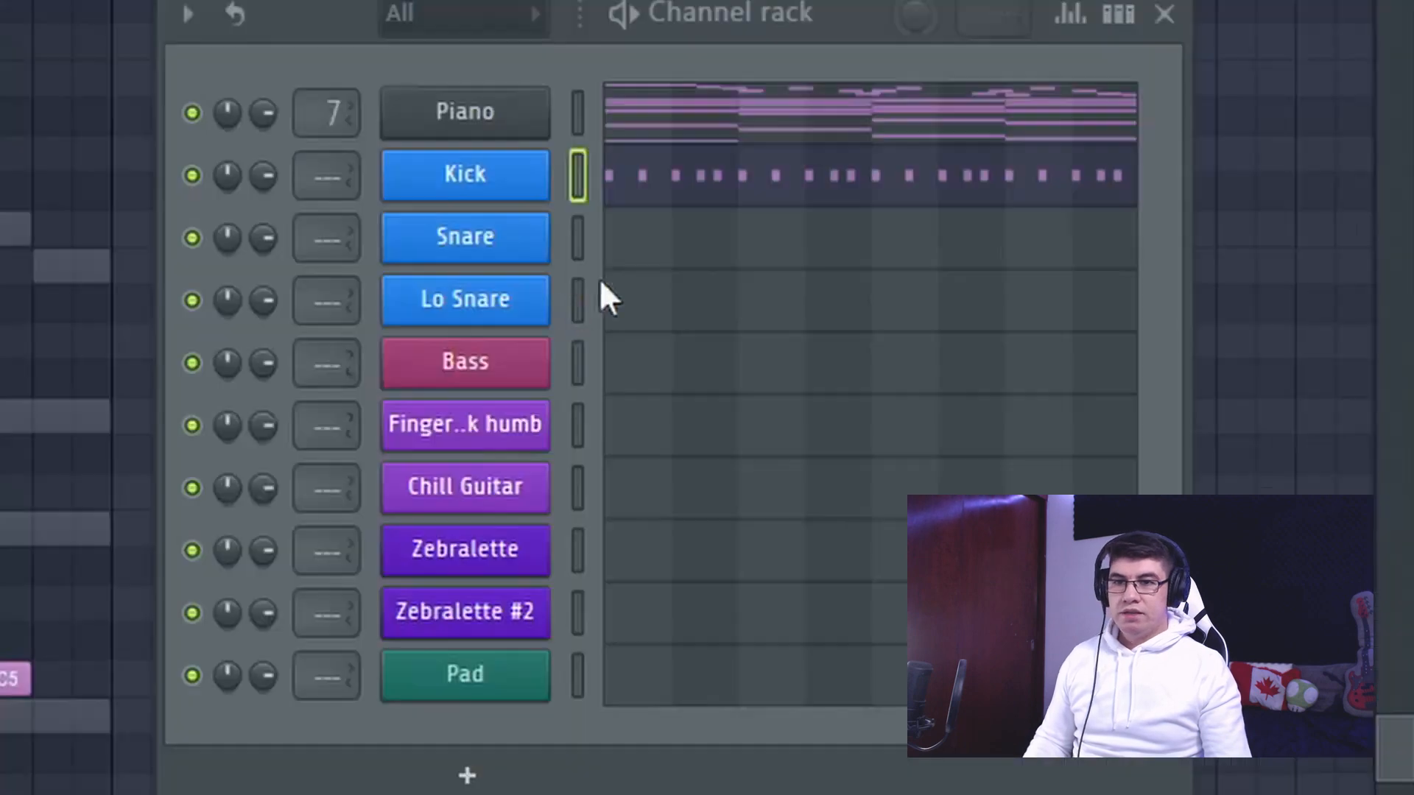
Program two C5 snare hits between the kicks in bar 1 and repeat that bar through bar 8.
click(1083, 232)
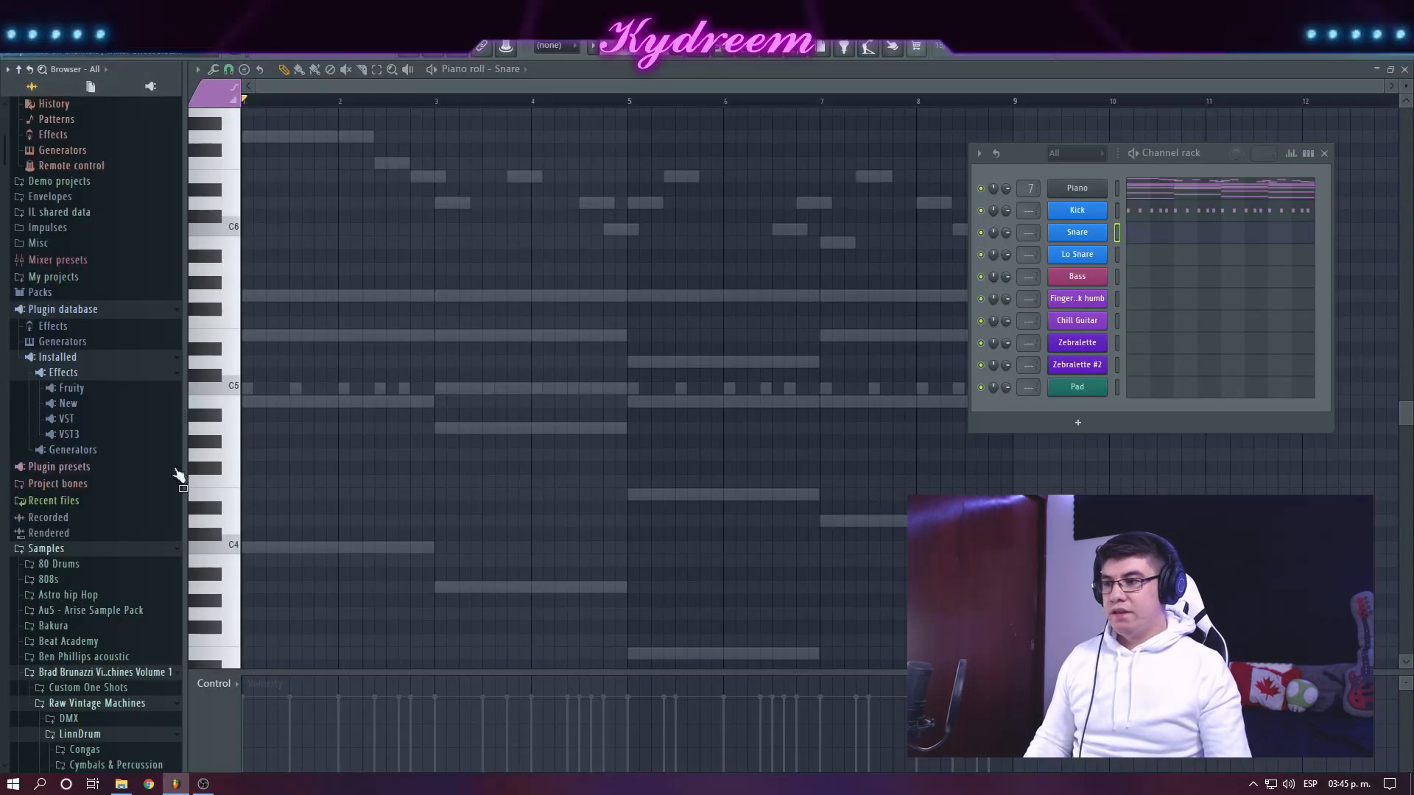
click(94, 389)
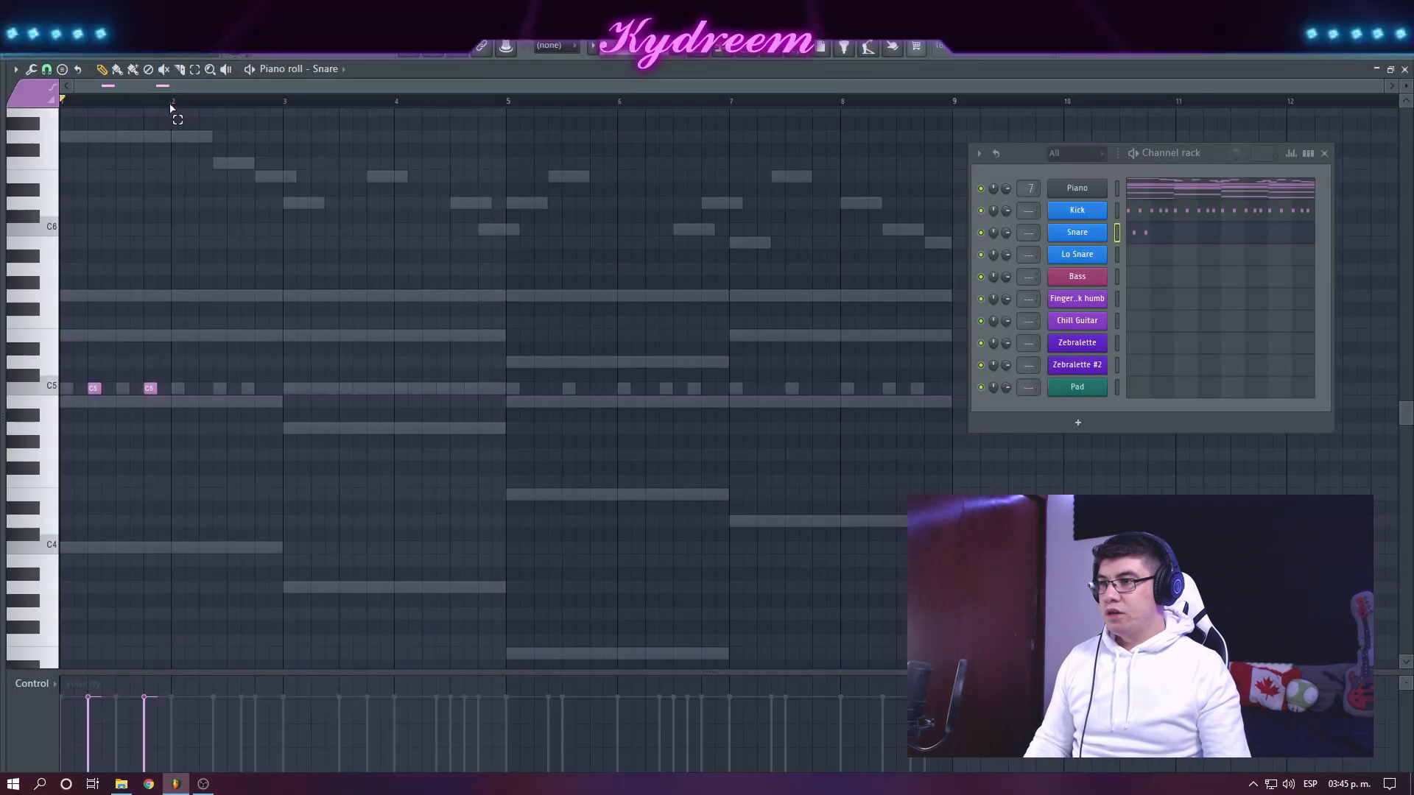
key(ctrl+b)
key(ctrl+b)
key(ctrl+b)
key(ctrl+b)
key(ctrl+b)
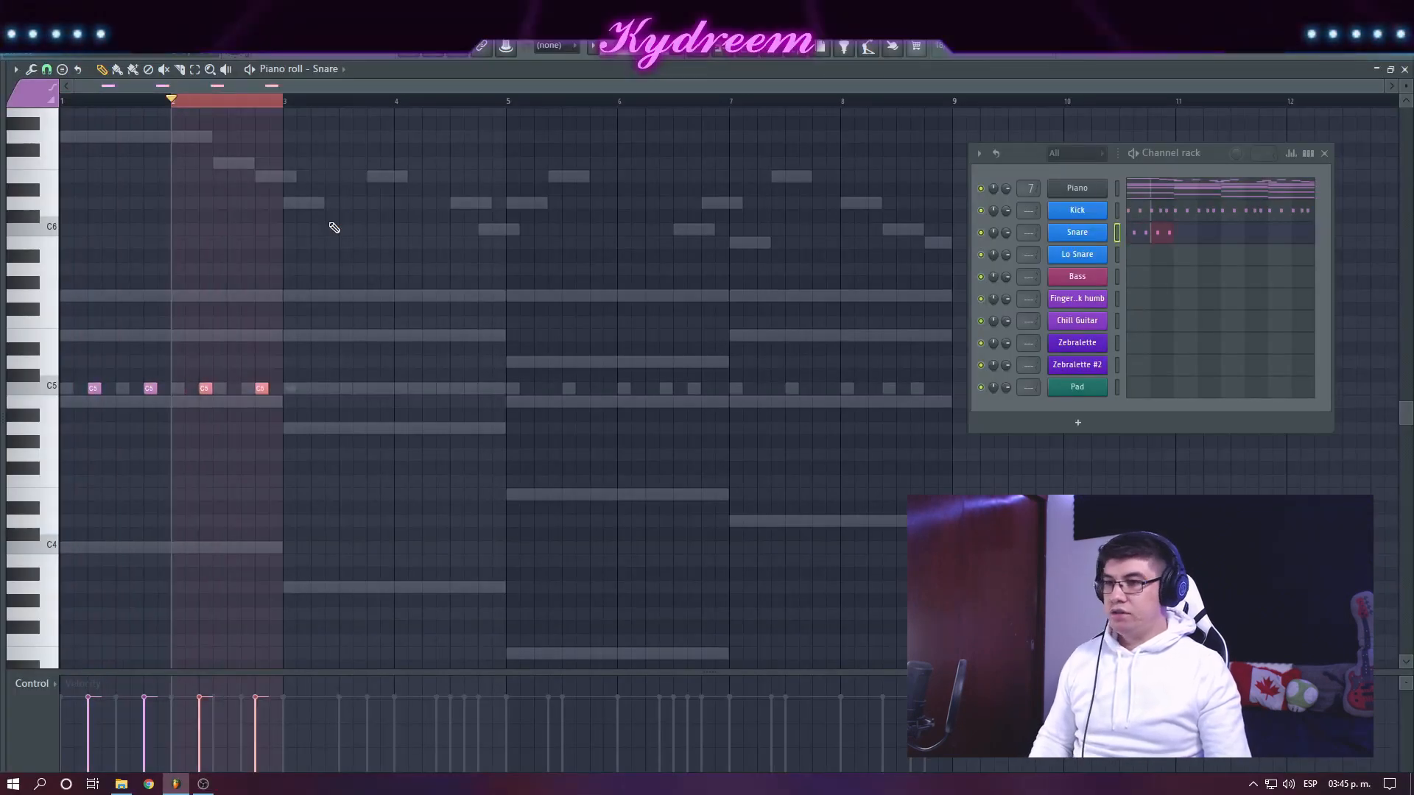
key(ctrl+b)
key(ctrl+b)
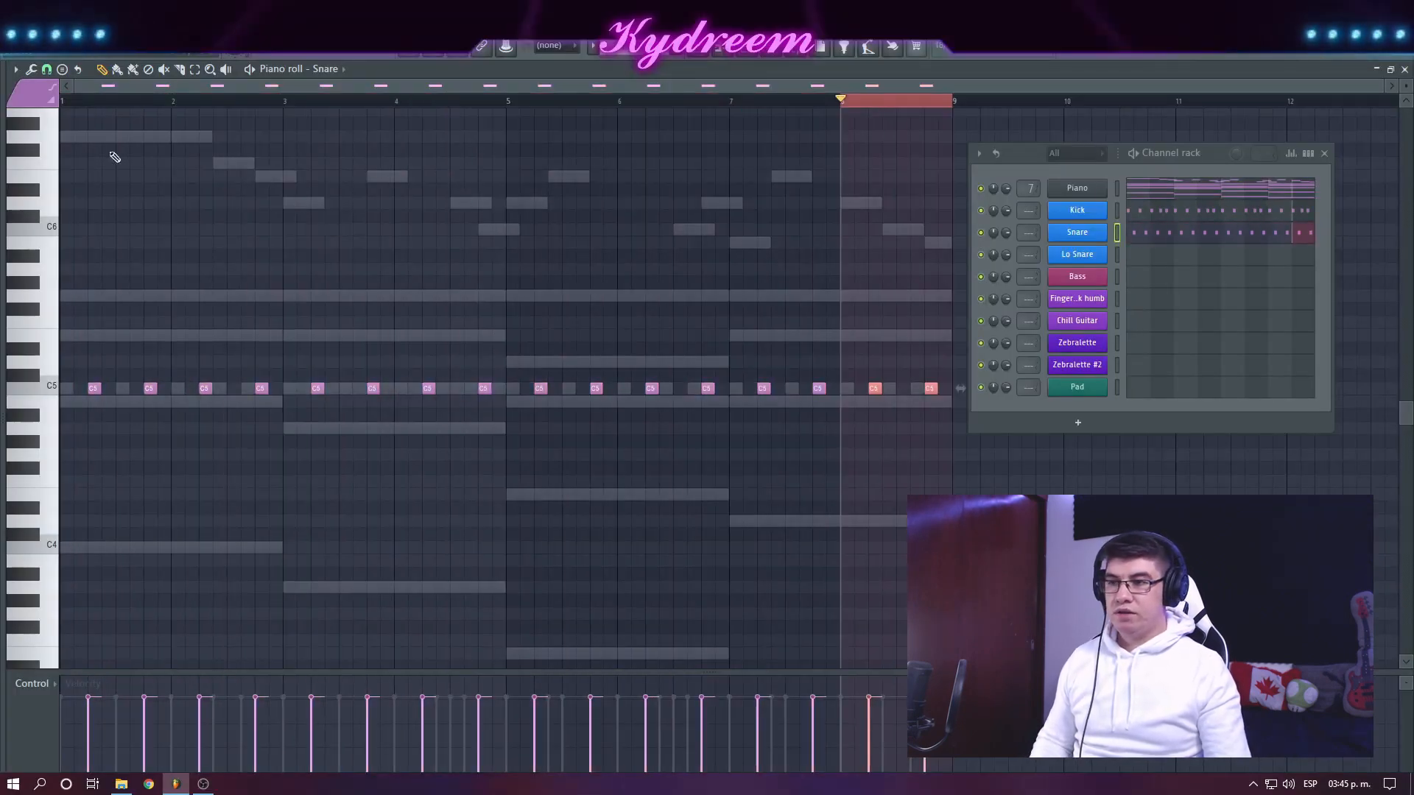
click(116, 101)
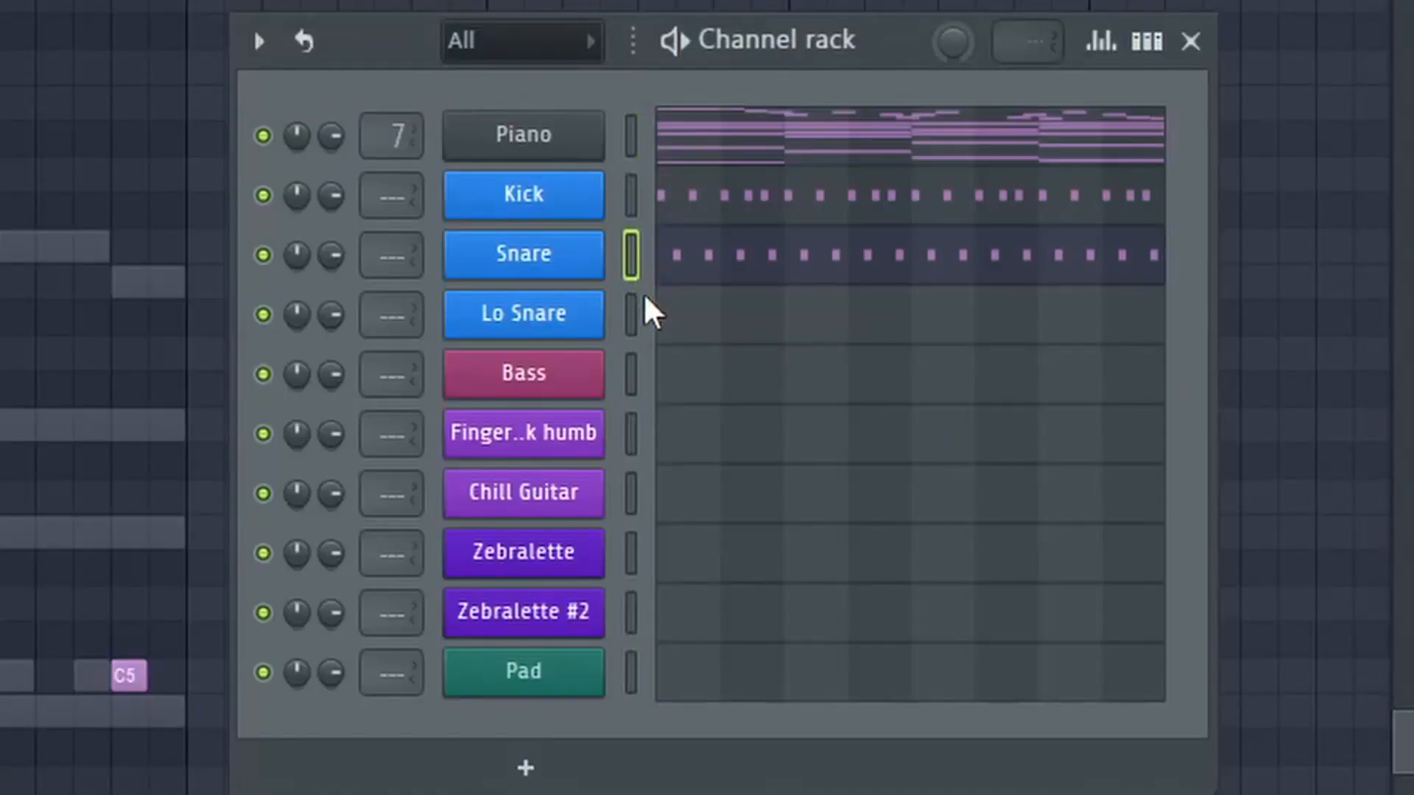
Copy the eight-bar snare pattern onto the Lo Snare channel.
click(1118, 251)
key(ctrl+v)
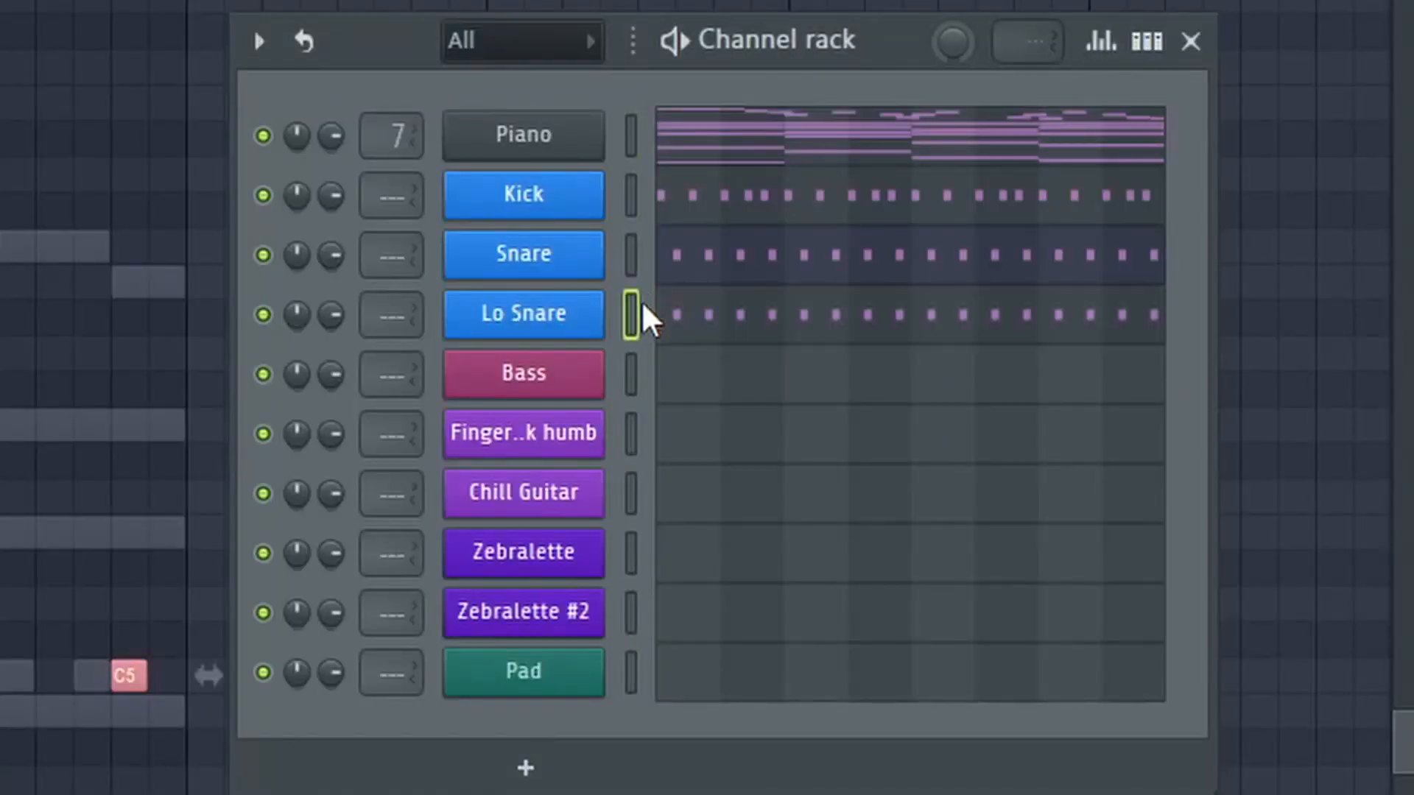
click(560, 269)
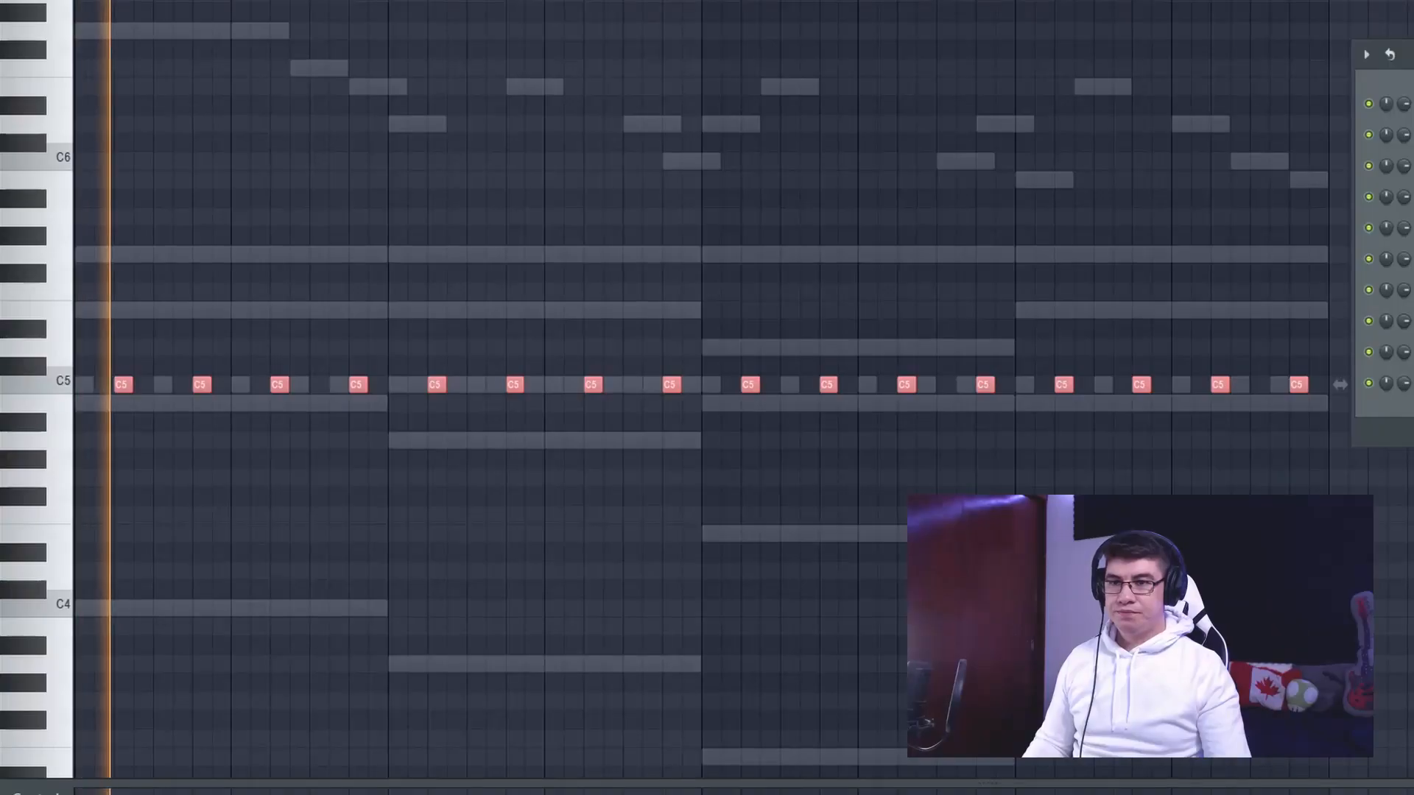
drag(1405, 199, 1405, 212)
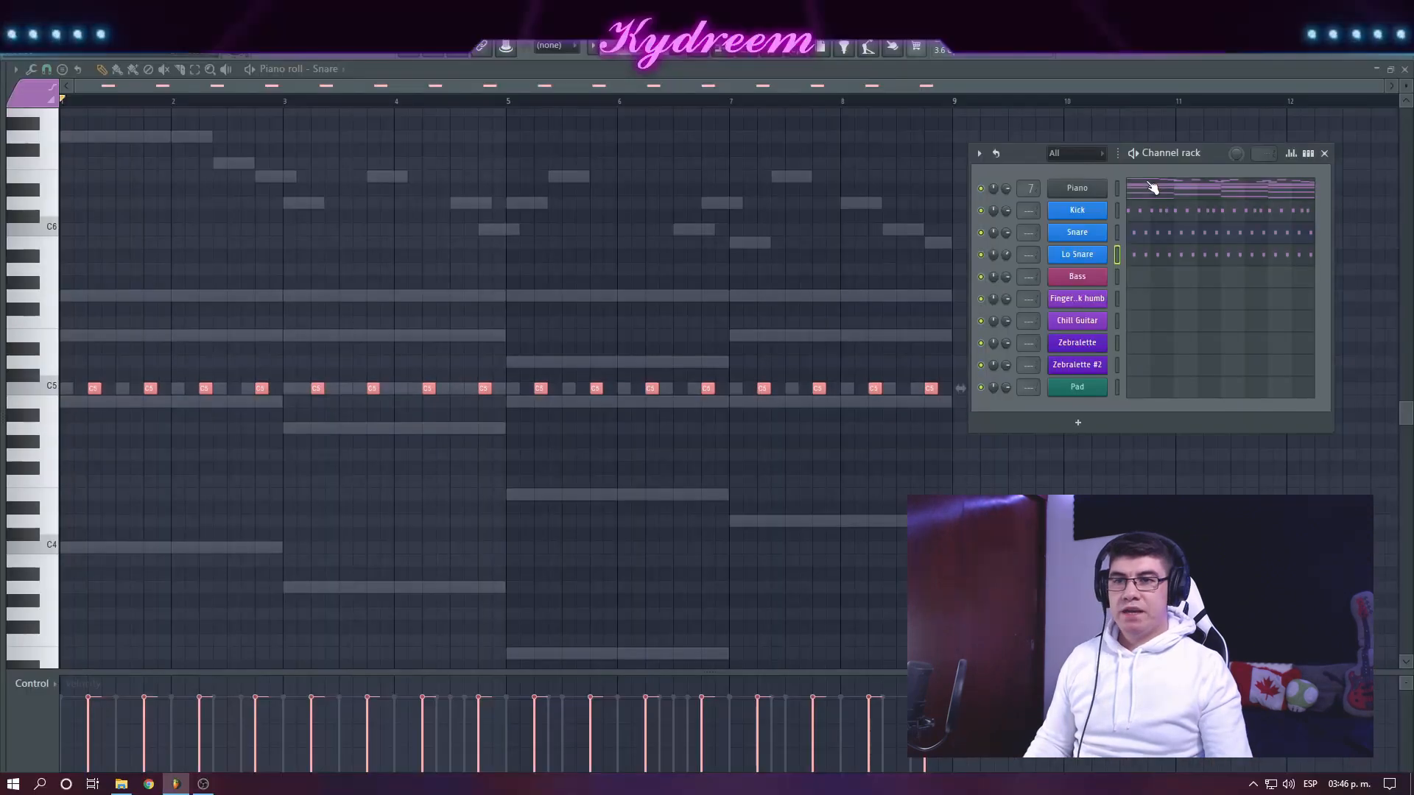
Copy the lowest piano chord notes C3, A3, E3 and D3 into the Bass channel.
click(1152, 188)
scroll(816, 358, down, 3)
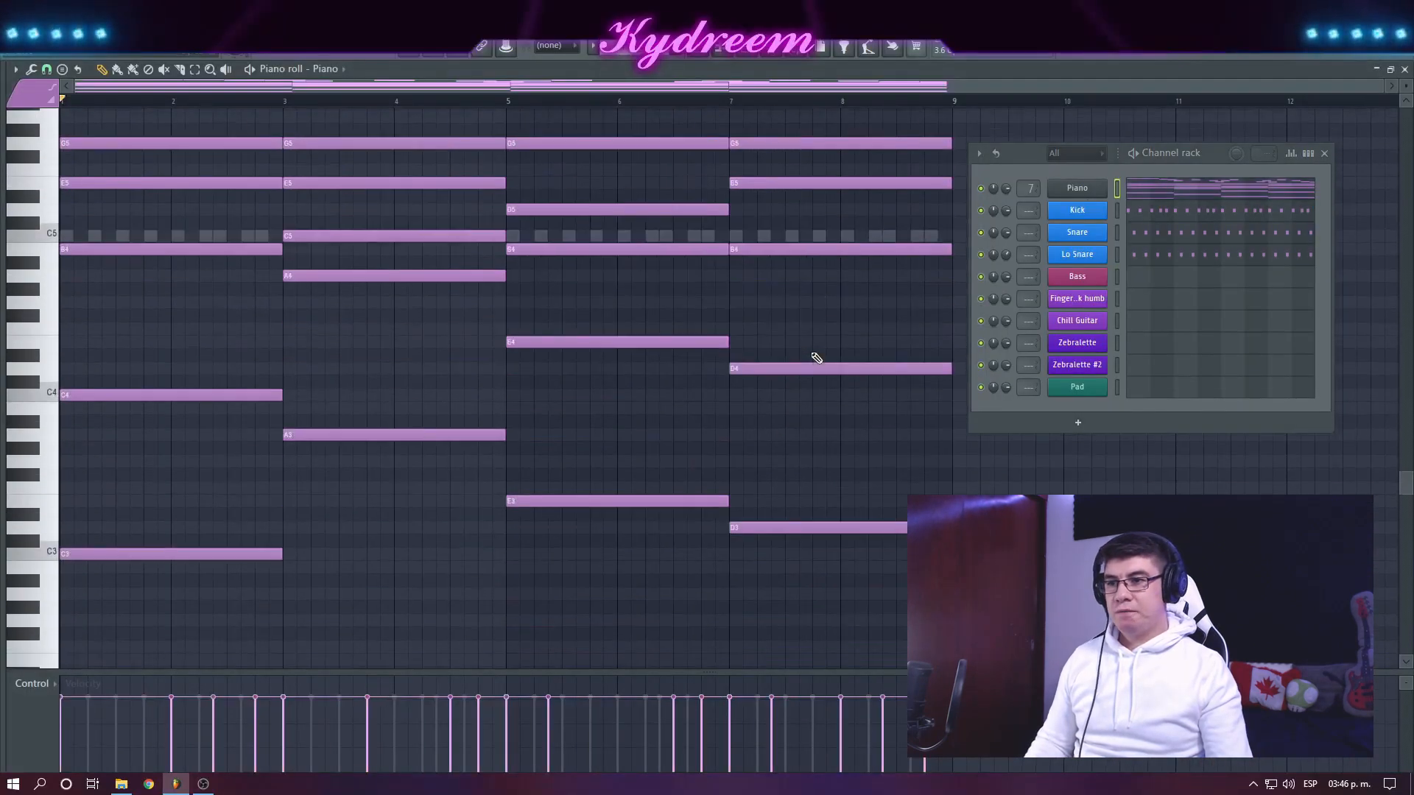
scroll(817, 357, down, 1)
drag(853, 357, 210, 645)
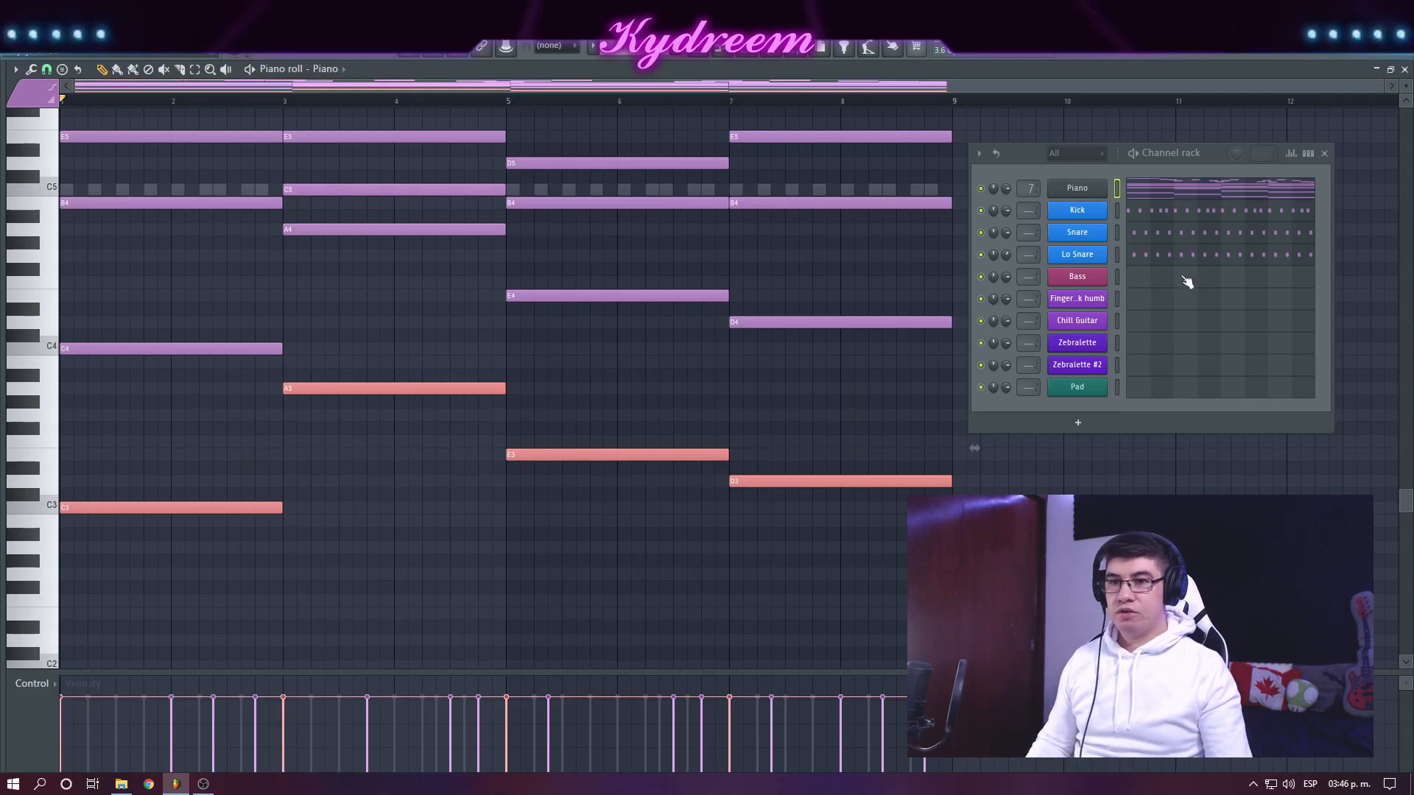
click(1152, 280)
key(ctrl+v)
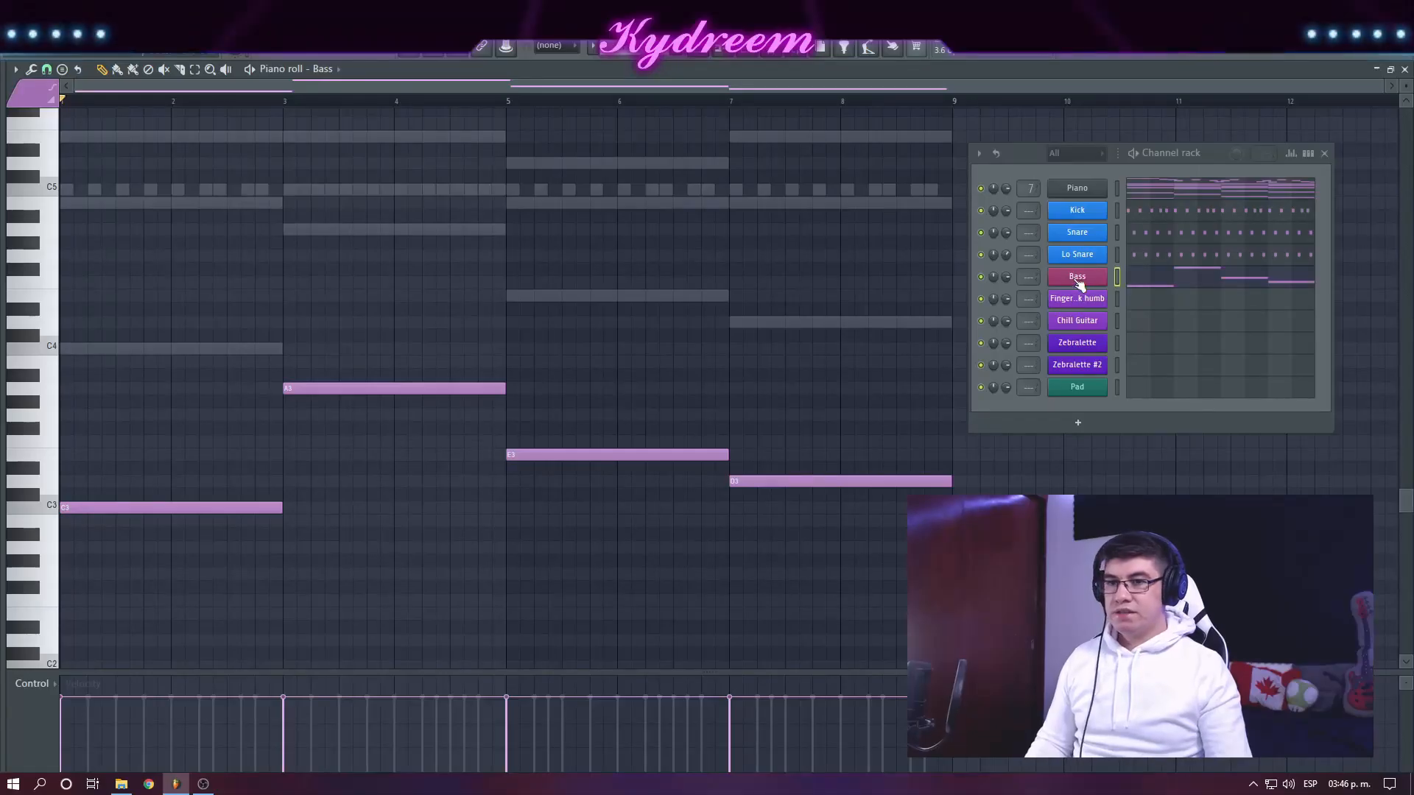
Raise all four bass notes one octave to C4, A4, E4 and D4.
click(1078, 280)
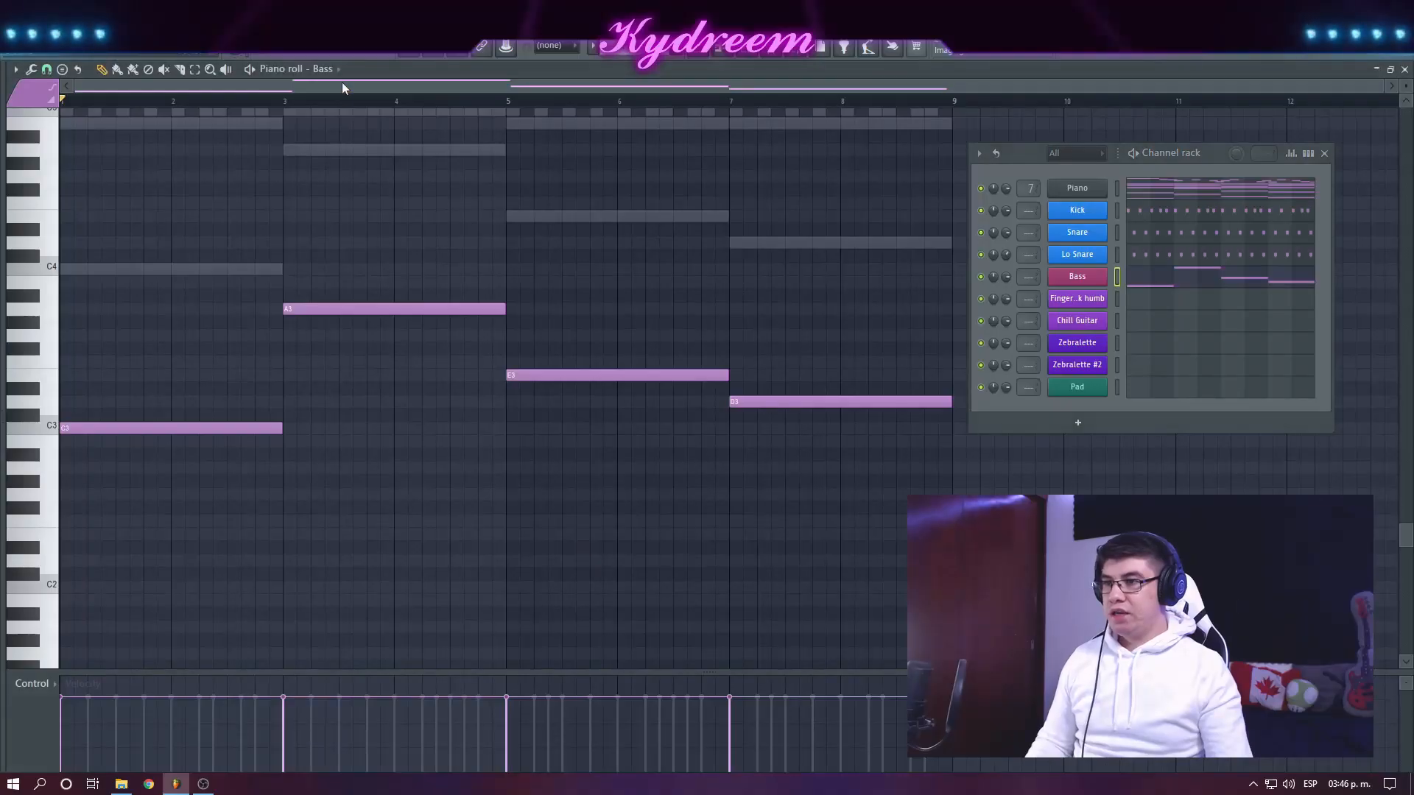
key(ctrl+Up)
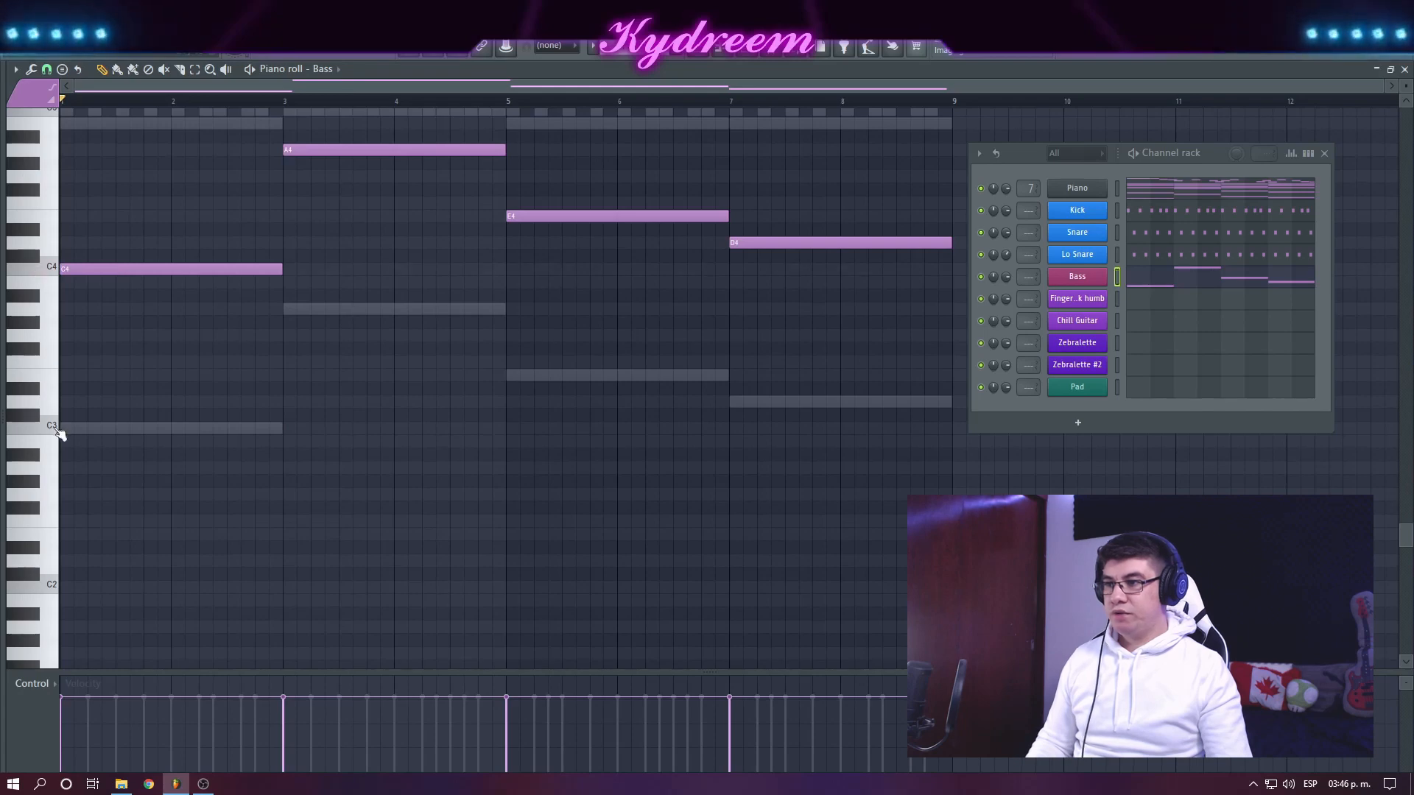
scroll(46, 431, up, 4)
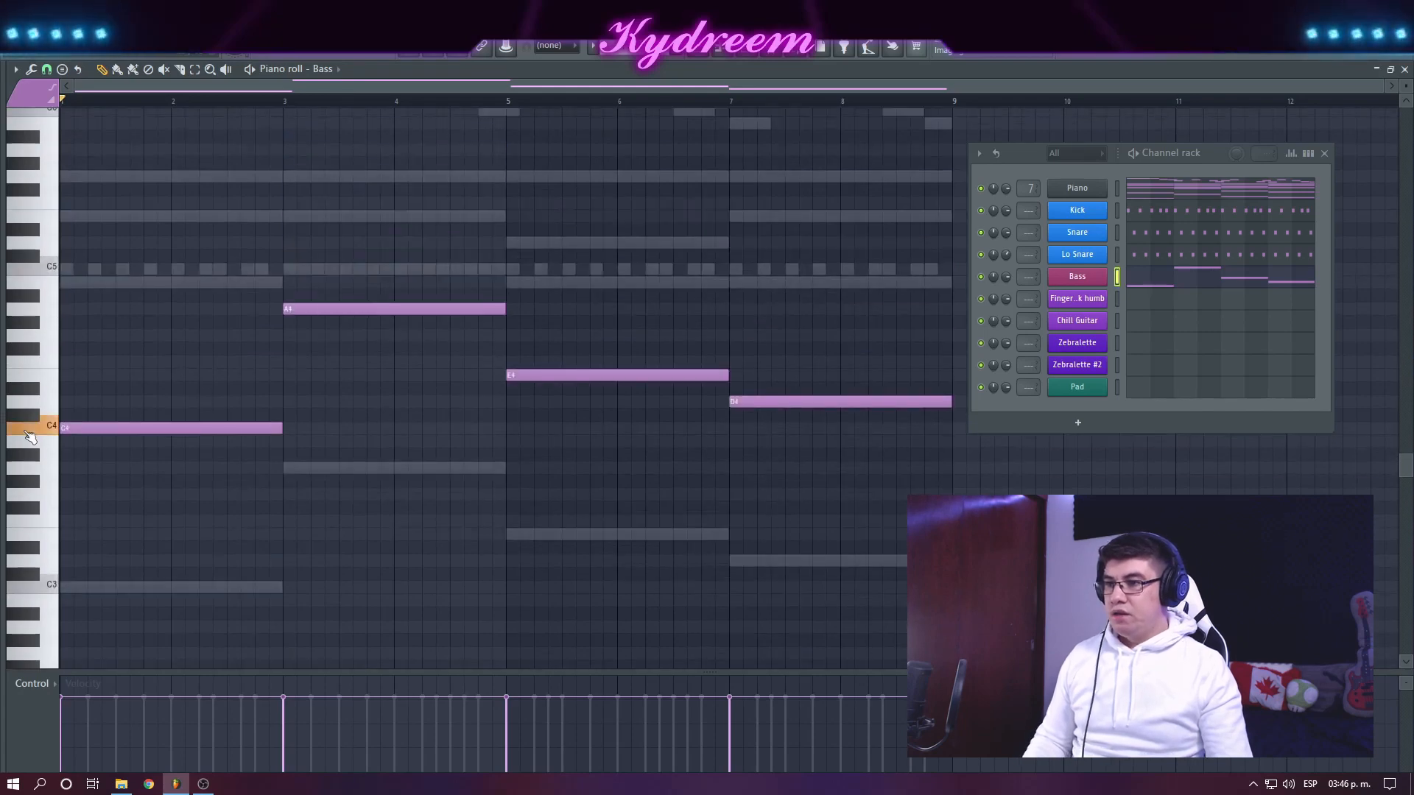
scroll(480, 464, up, 2)
scroll(395, 451, down, 3)
scroll(267, 108, up, 2)
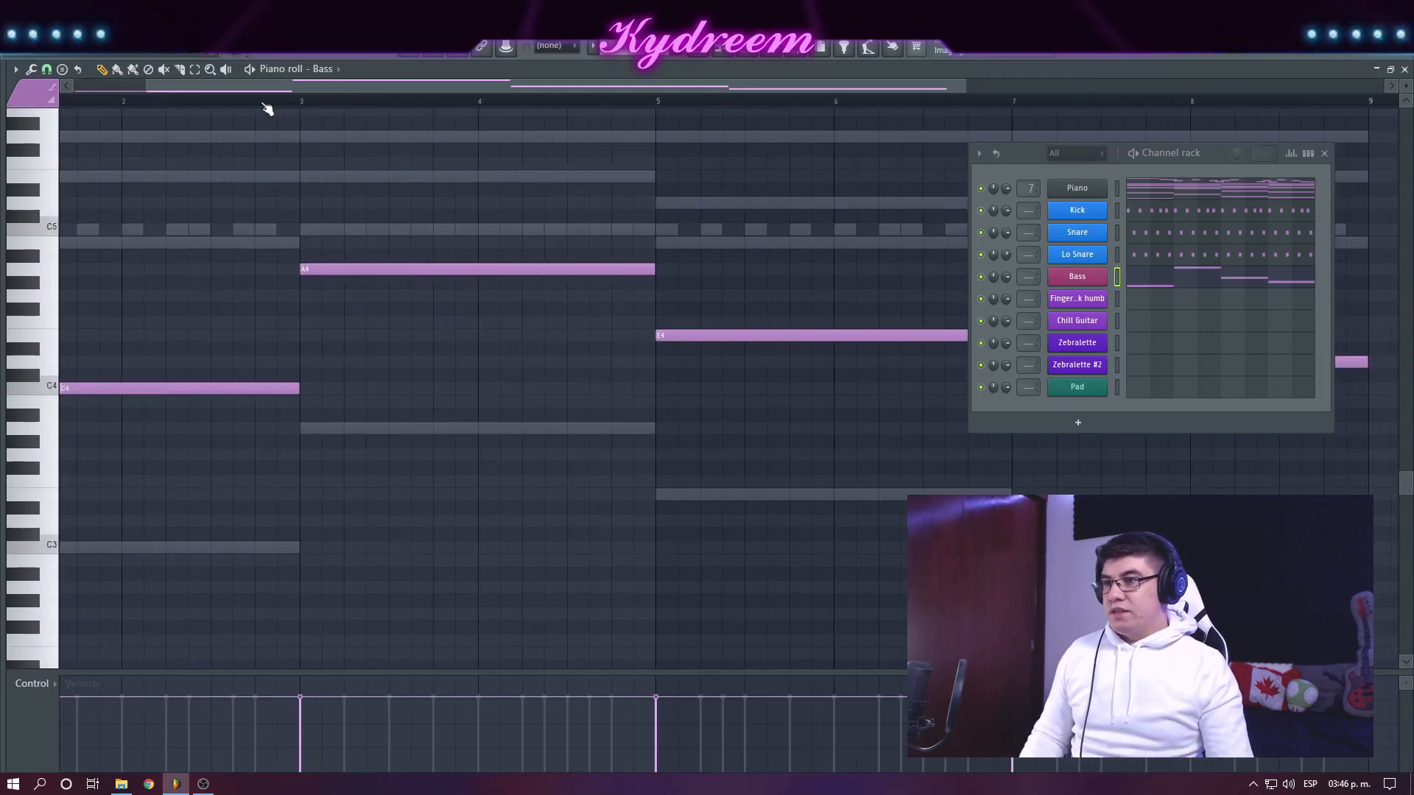
Divide the first long bass note into eight equal back-to-back C4 notes across bars 1 and 2, and play the result.
drag(268, 108, 95, 104)
key(F6)
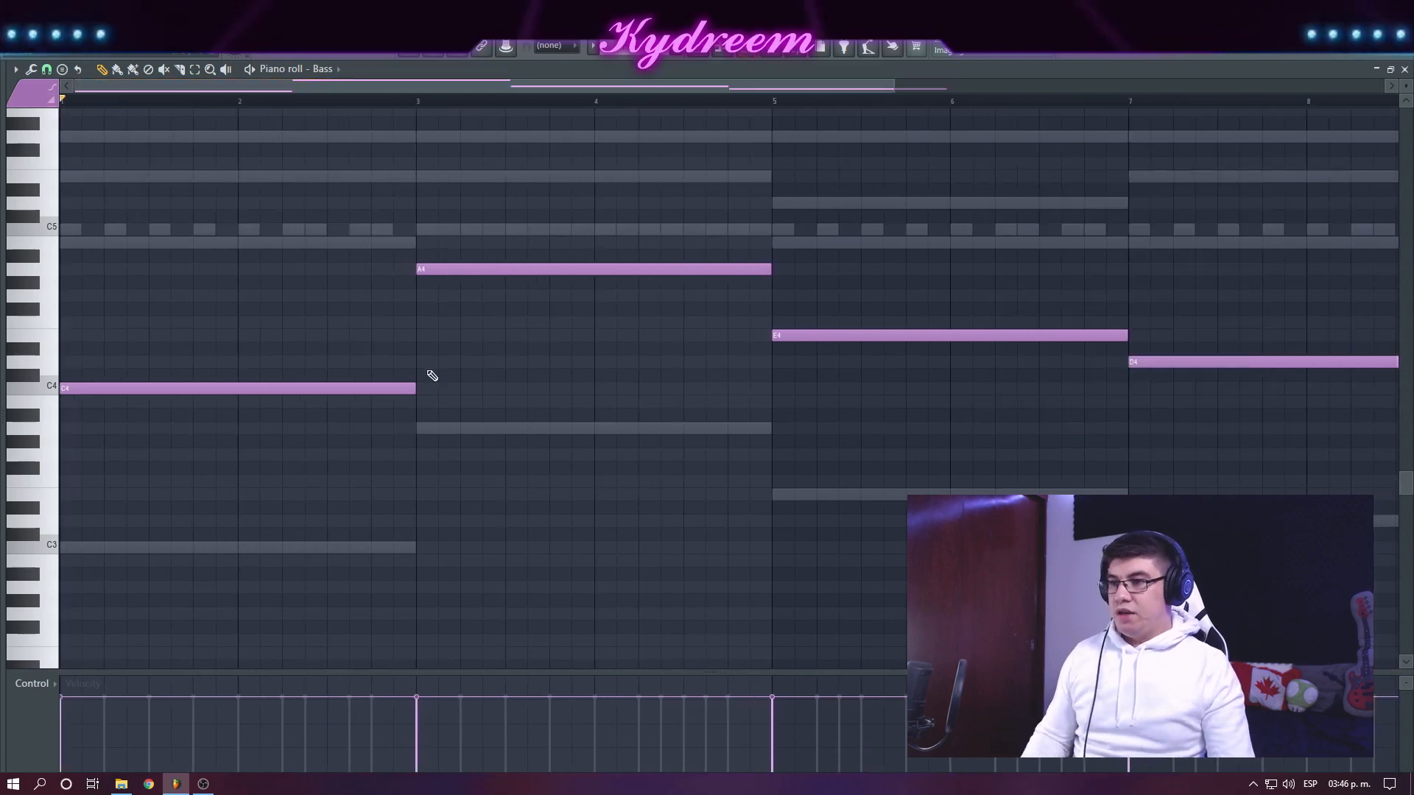
drag(220, 395, 109, 394)
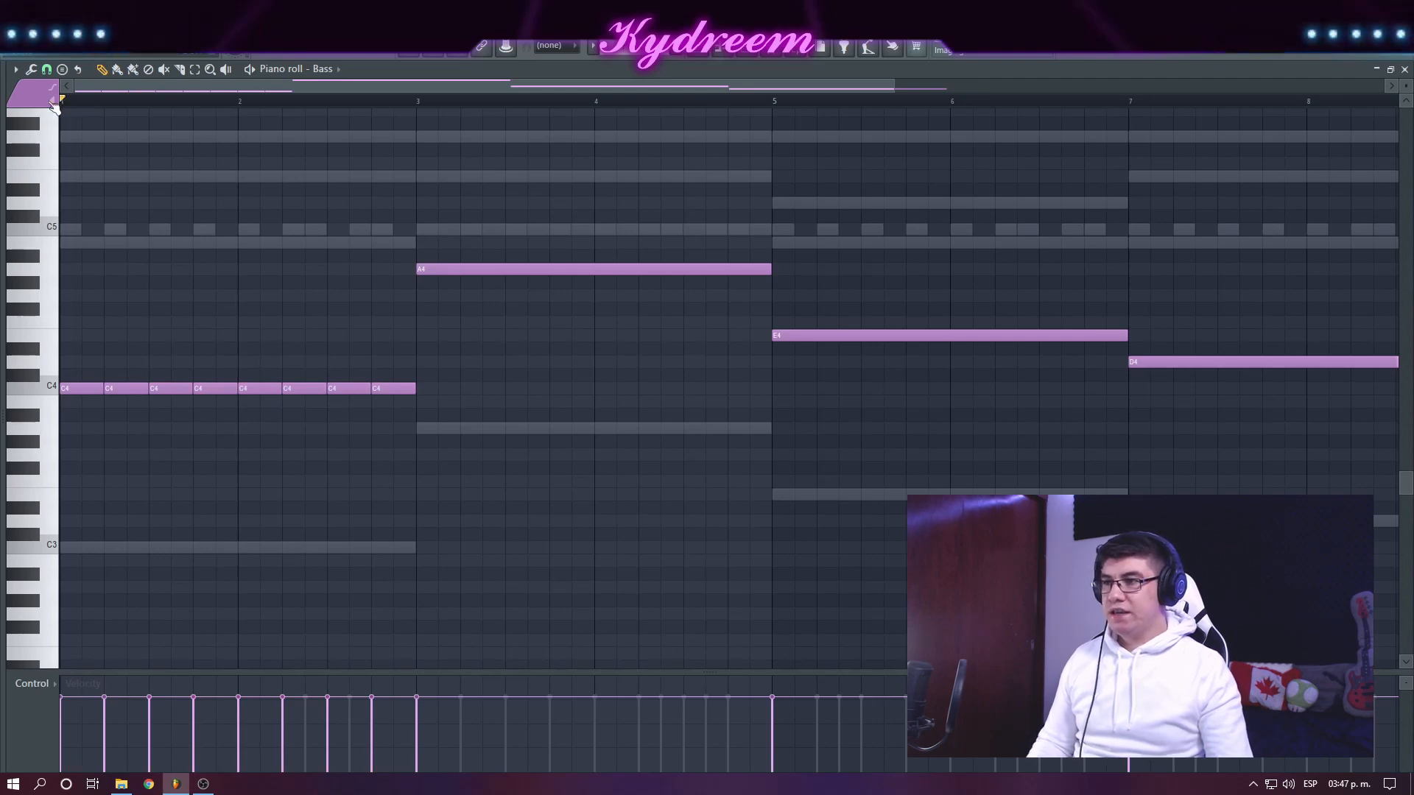
key(space)
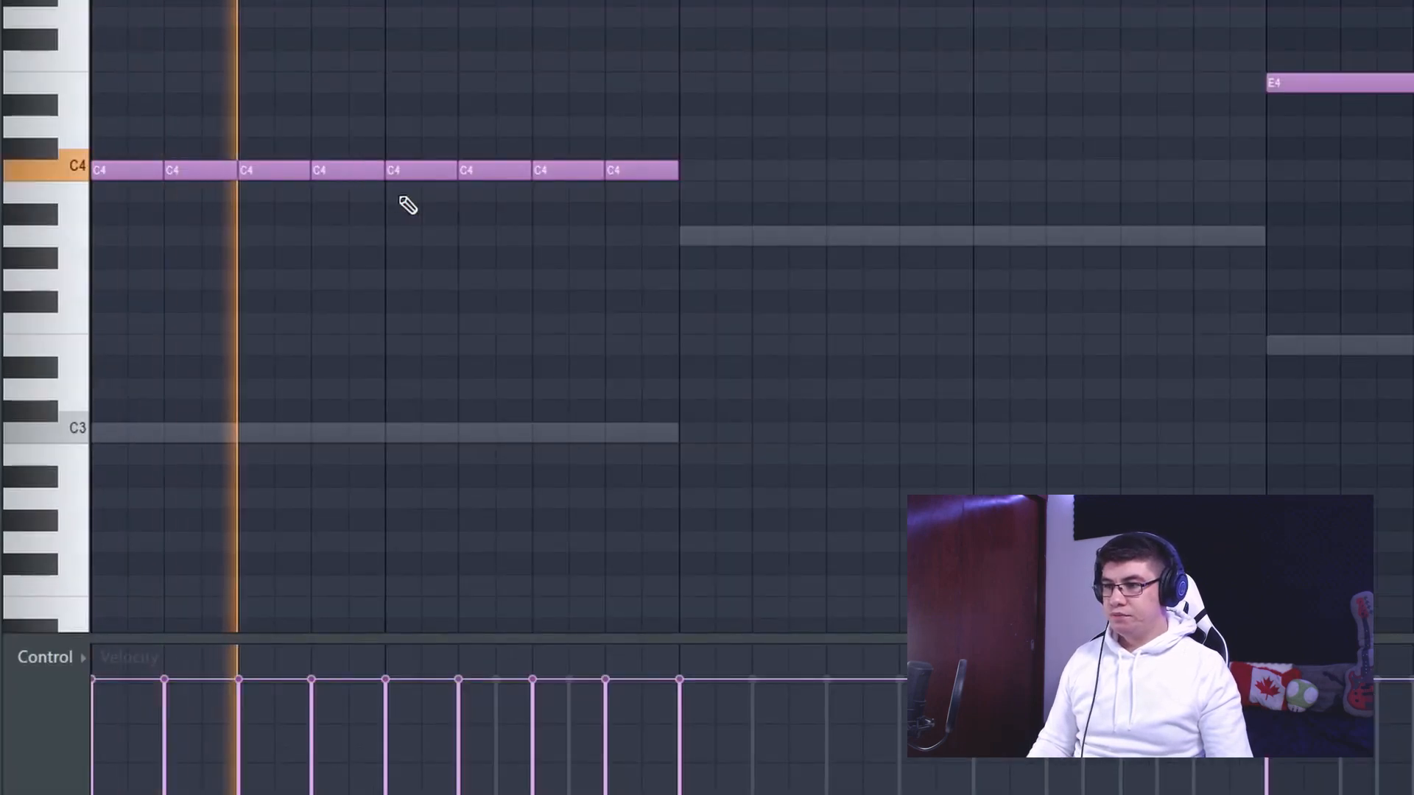
Rework the C4 bass pattern into nine notes with two shorter ones in bar 2, lower the even-numbered notes' velocities, and play it.
key(space)
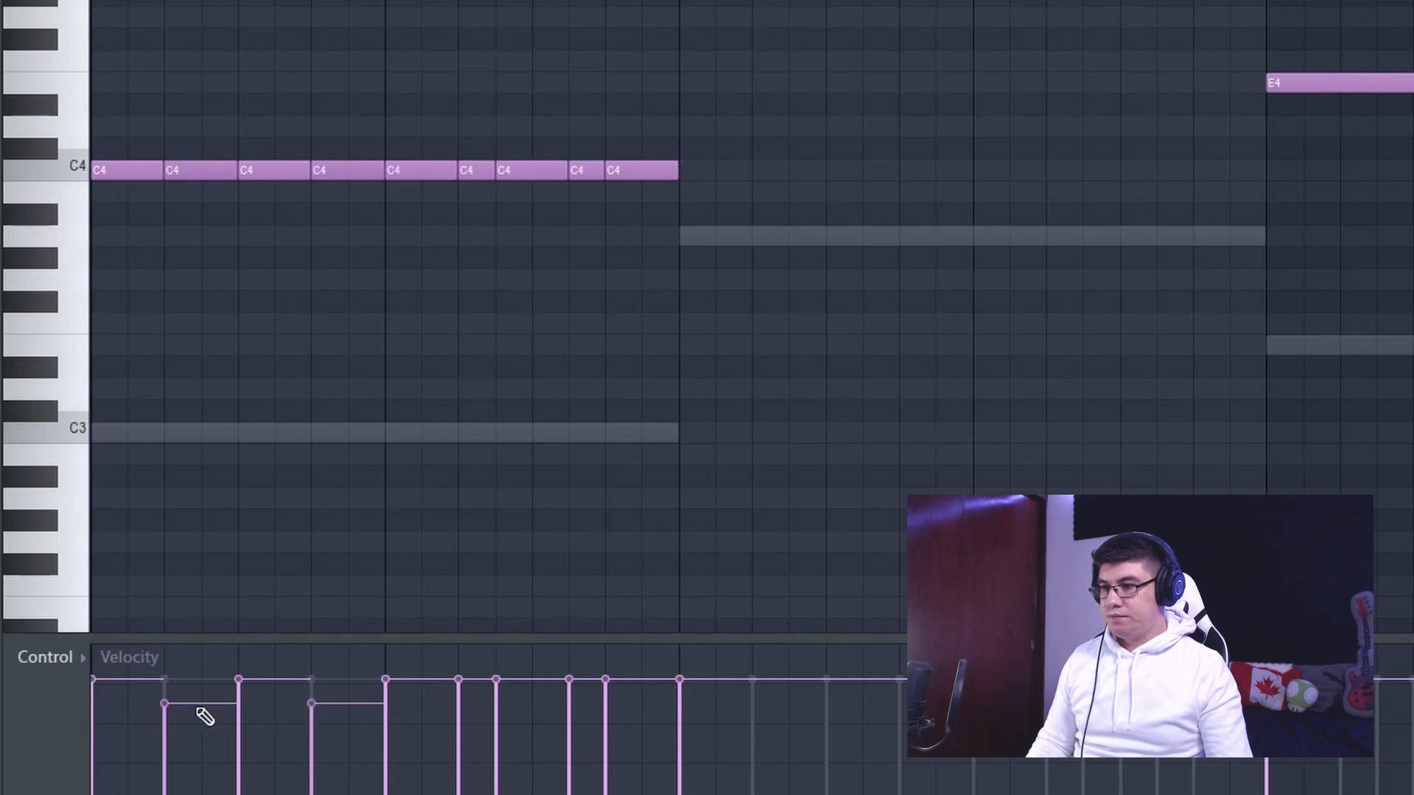
key(space)
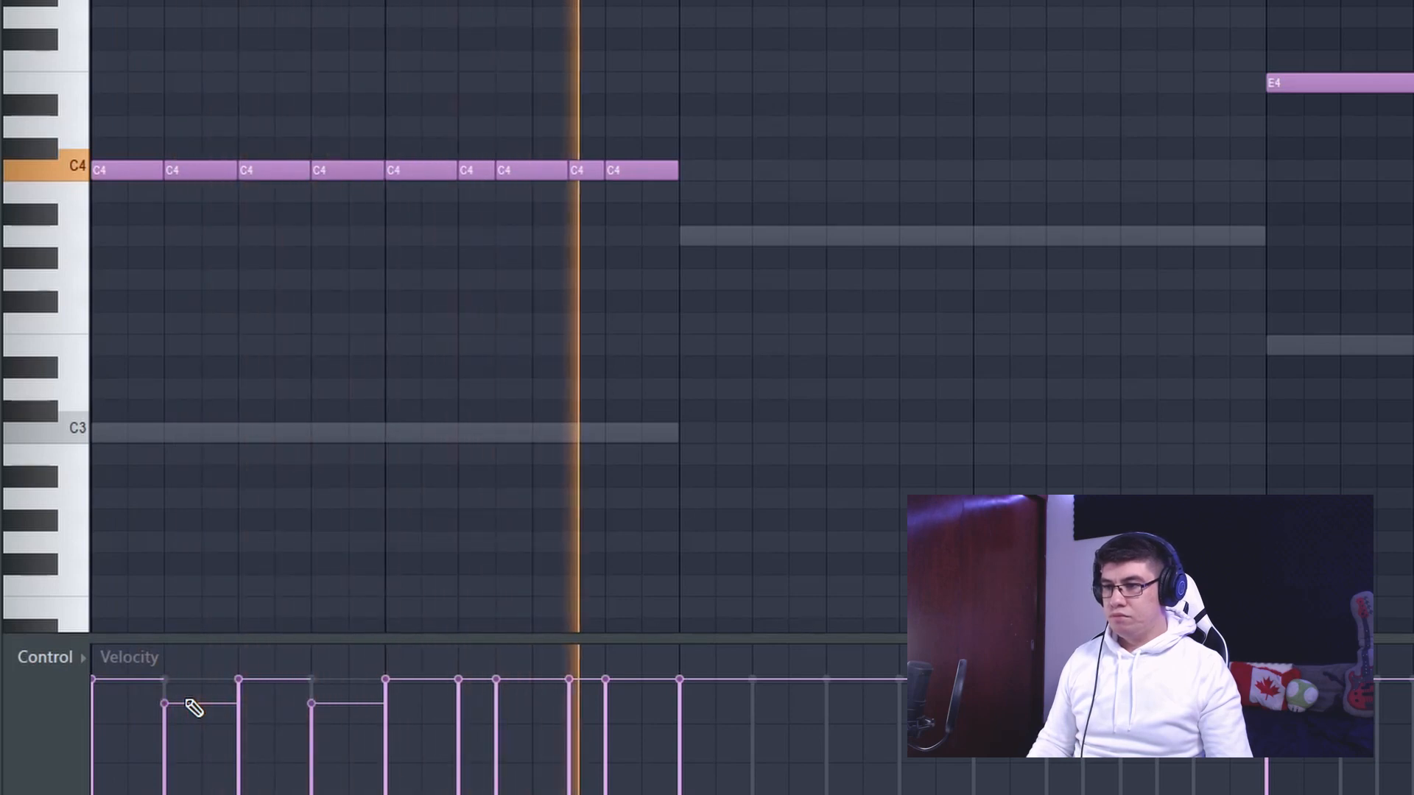
key(space)
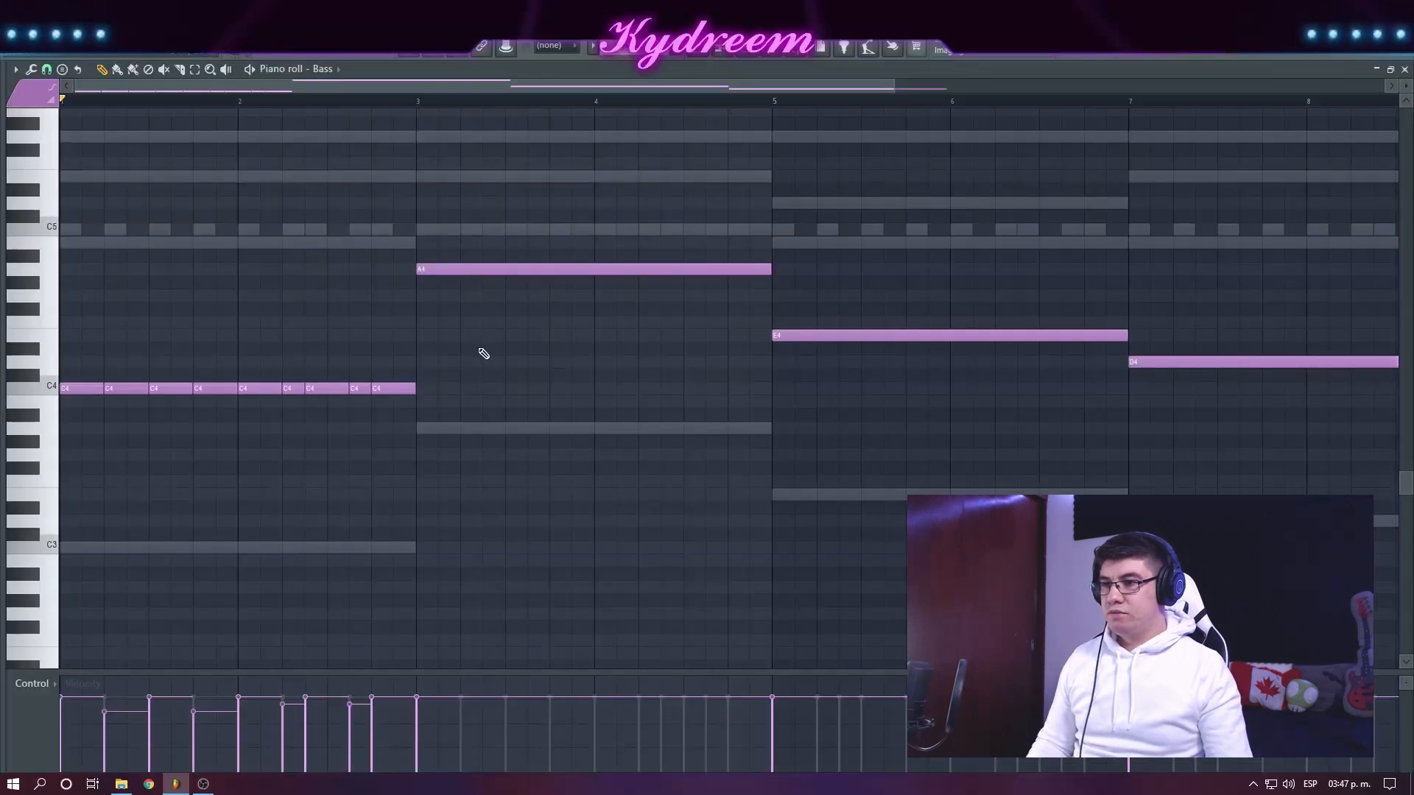
Copy the C4 bass rhythm to A4 in bars 3–4 and to E4 in bars 5–6, replacing the long notes.
drag(782, 108, 101, 266)
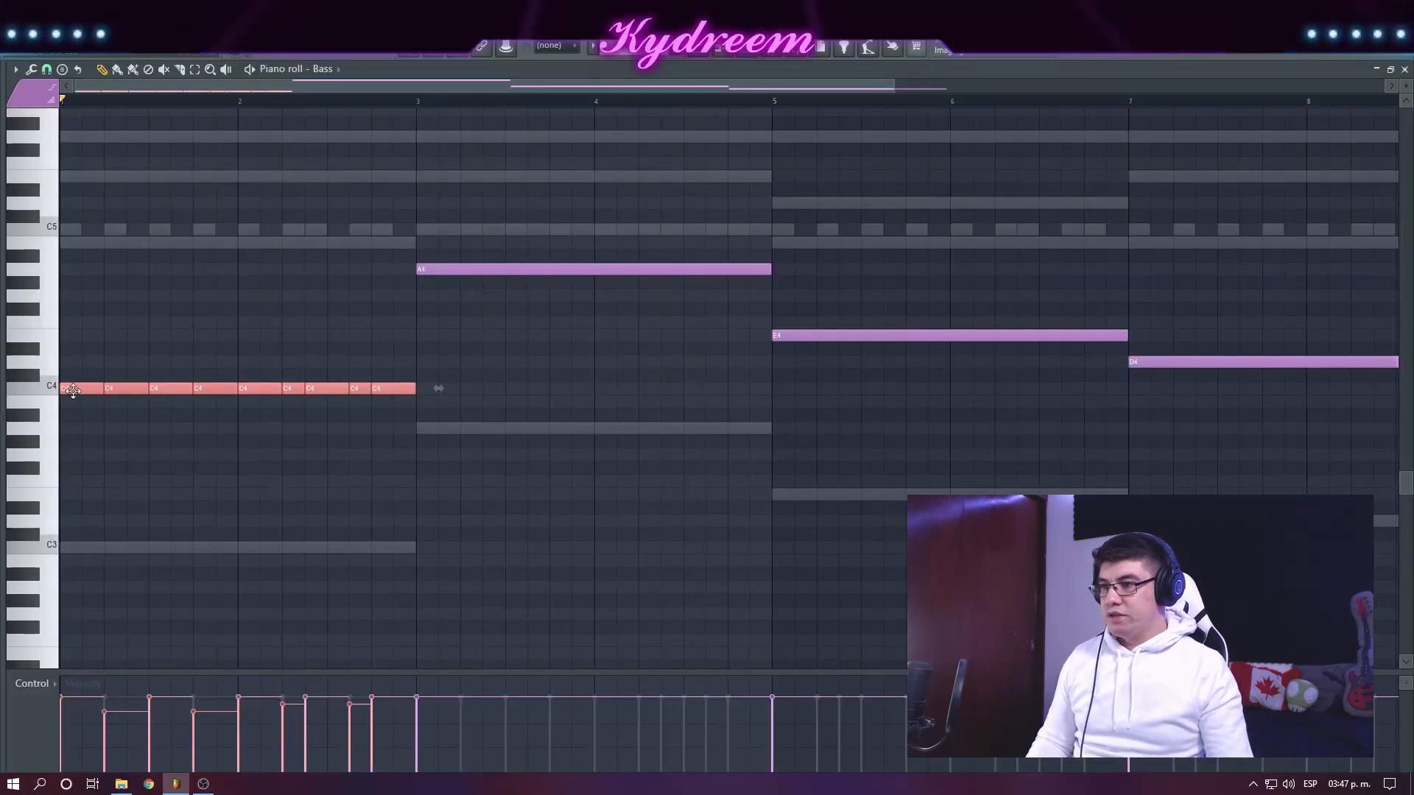
drag(73, 391, 792, 324)
right_click(435, 270)
right_click(792, 336)
drag(791, 337, 790, 339)
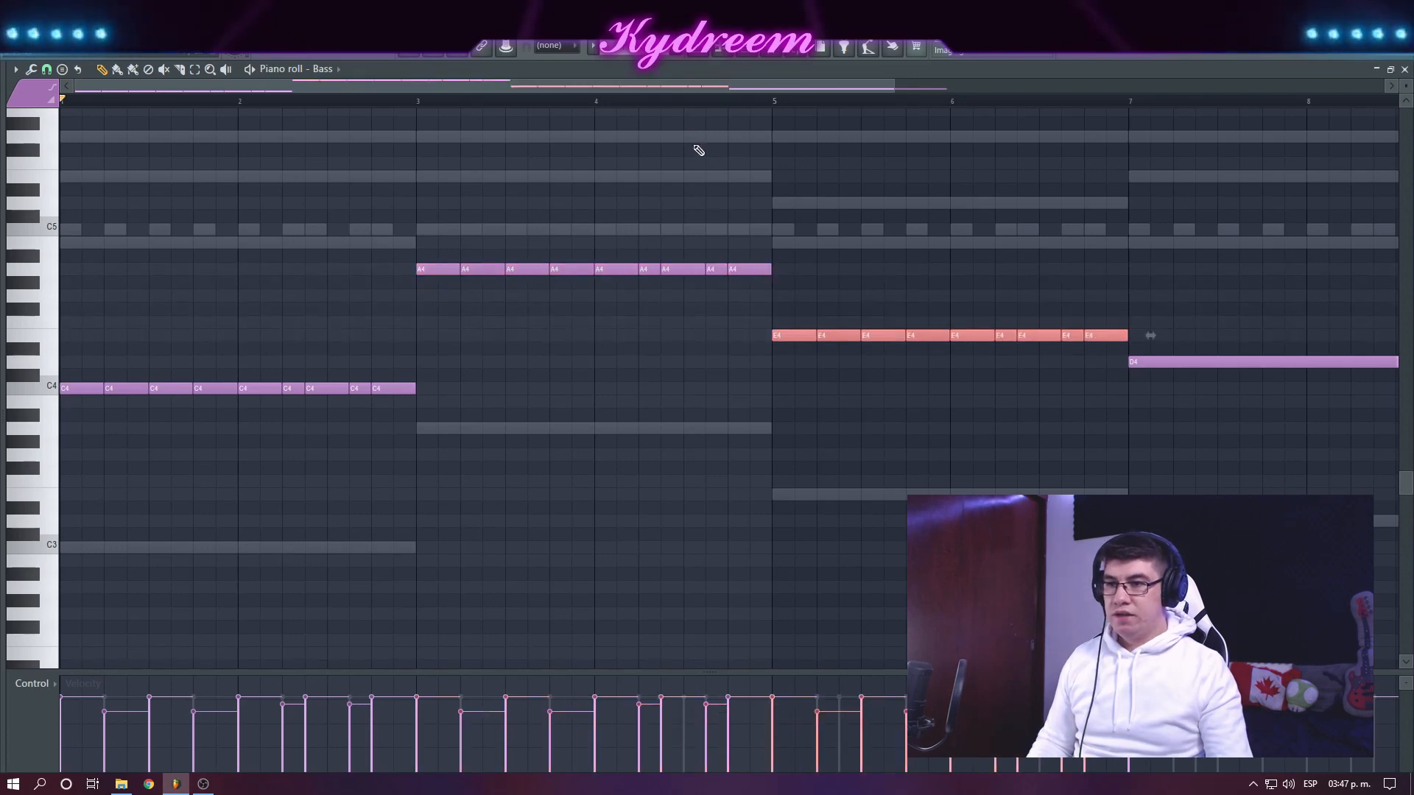
Repeat the bass rhythm on D4 in bars 7–8 in place of the long note, and play the bass line.
drag(687, 87, 1221, 87)
key(ctrl+b)
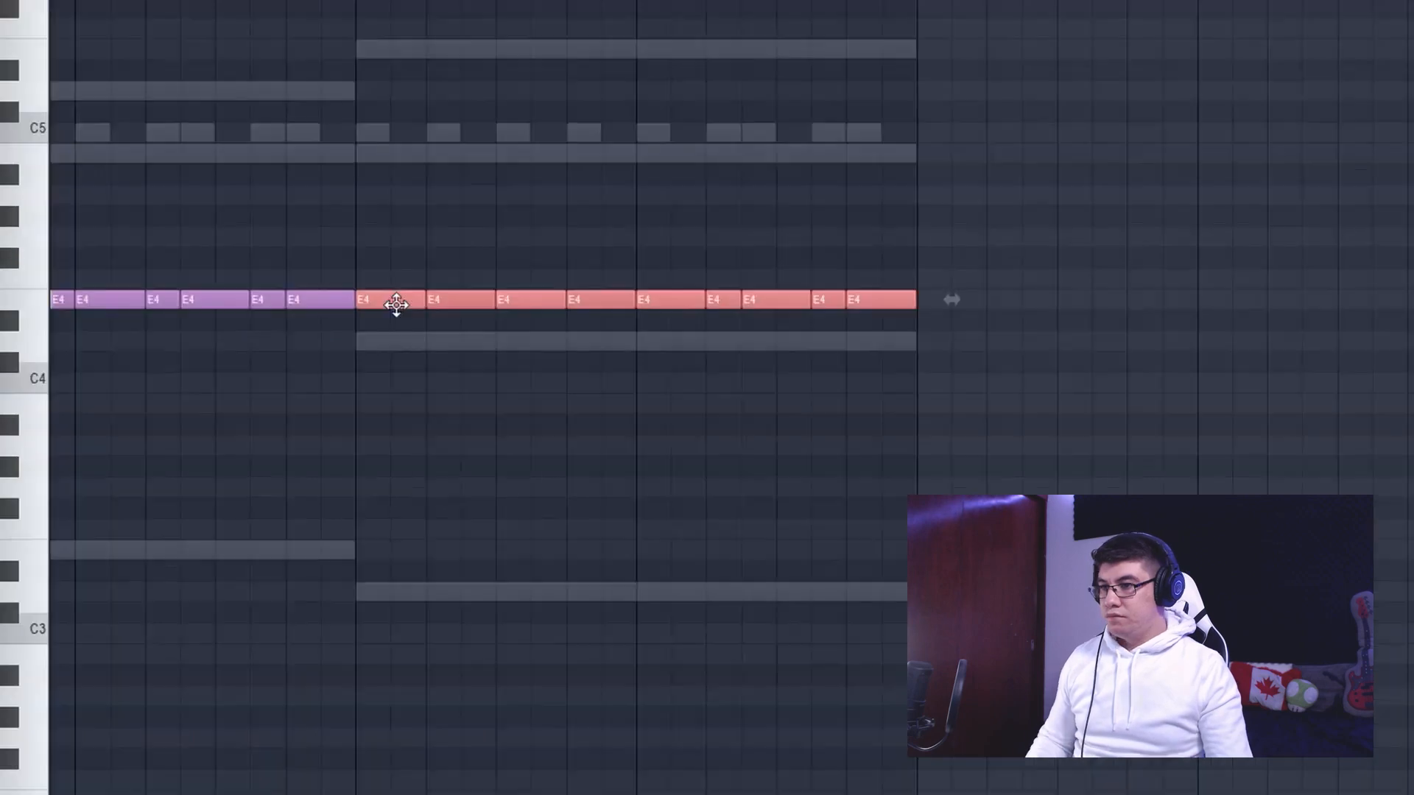
drag(279, 339, 279, 365)
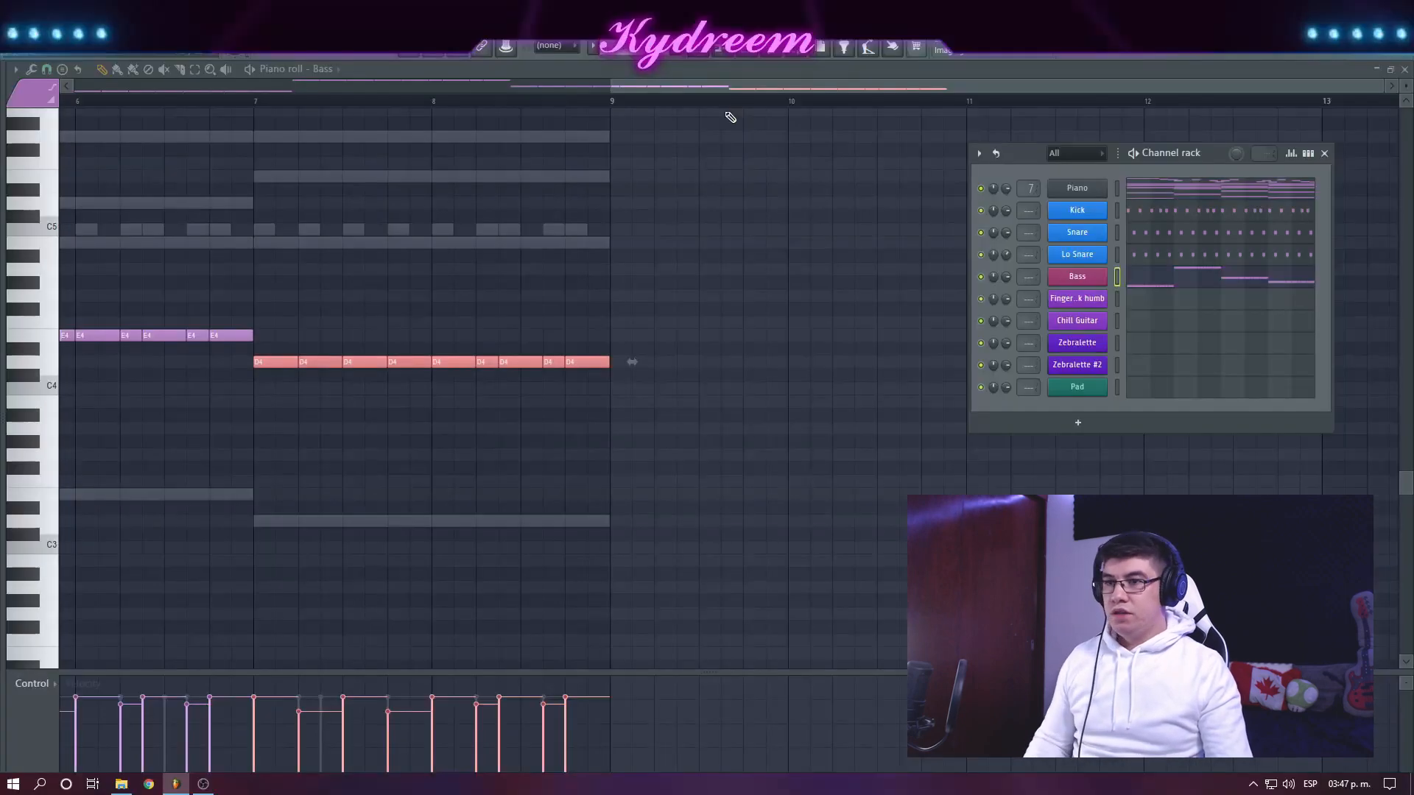
scroll(724, 106, left, 5)
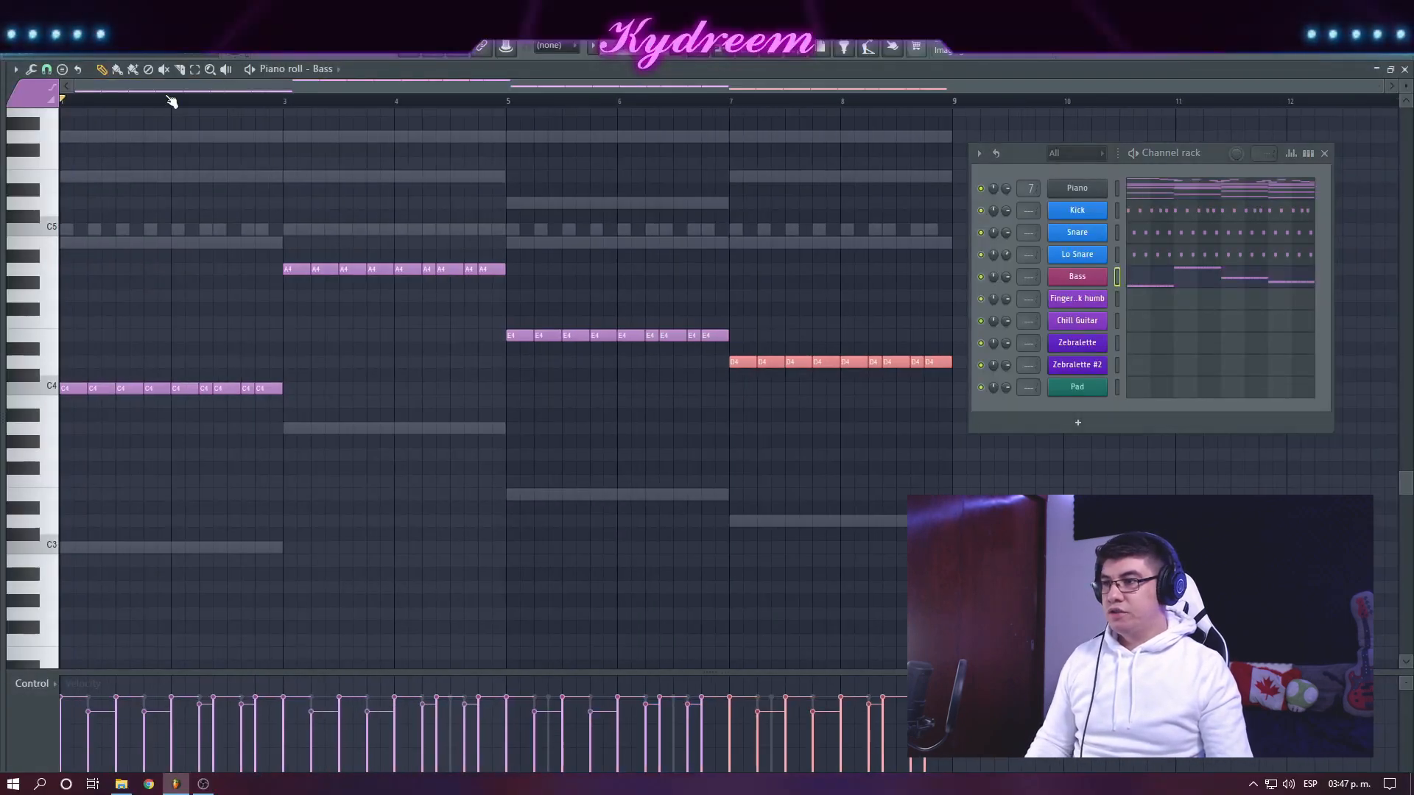
key(space)
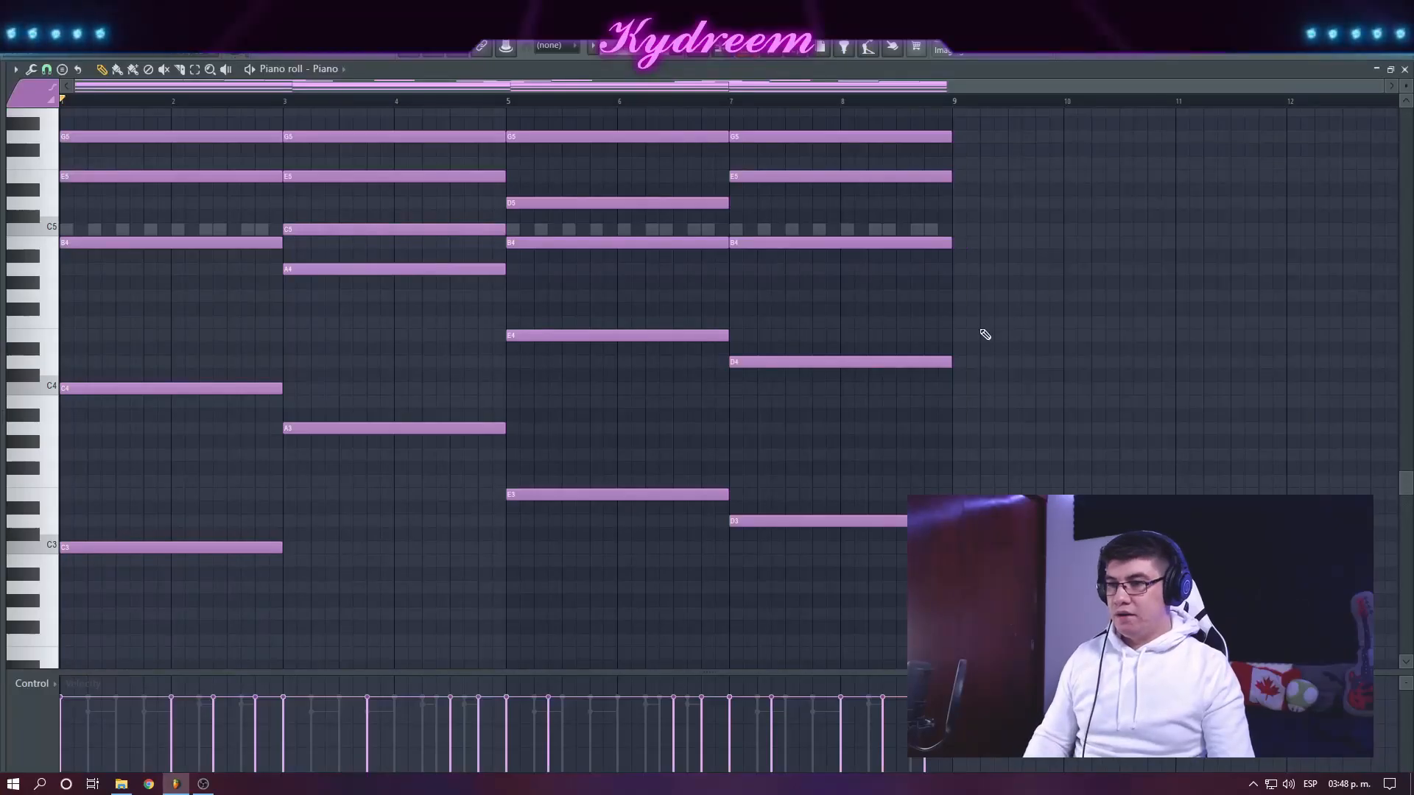
Copy the piano chords without the melody and the lowest notes C3, E3 and D3 into the Finger neck humb channel and open its notes.
scroll(978, 331, up, 4)
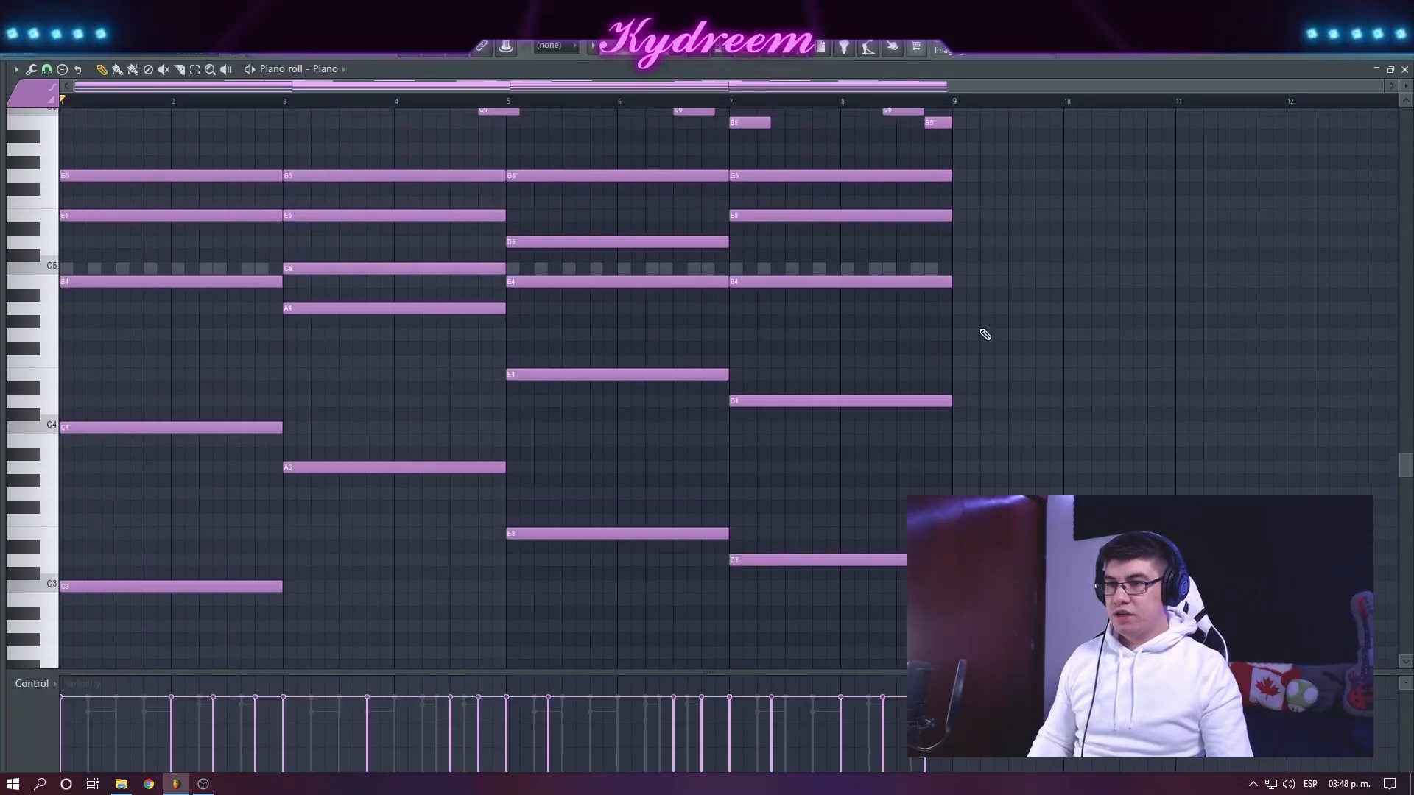
drag(1005, 236, 229, 586)
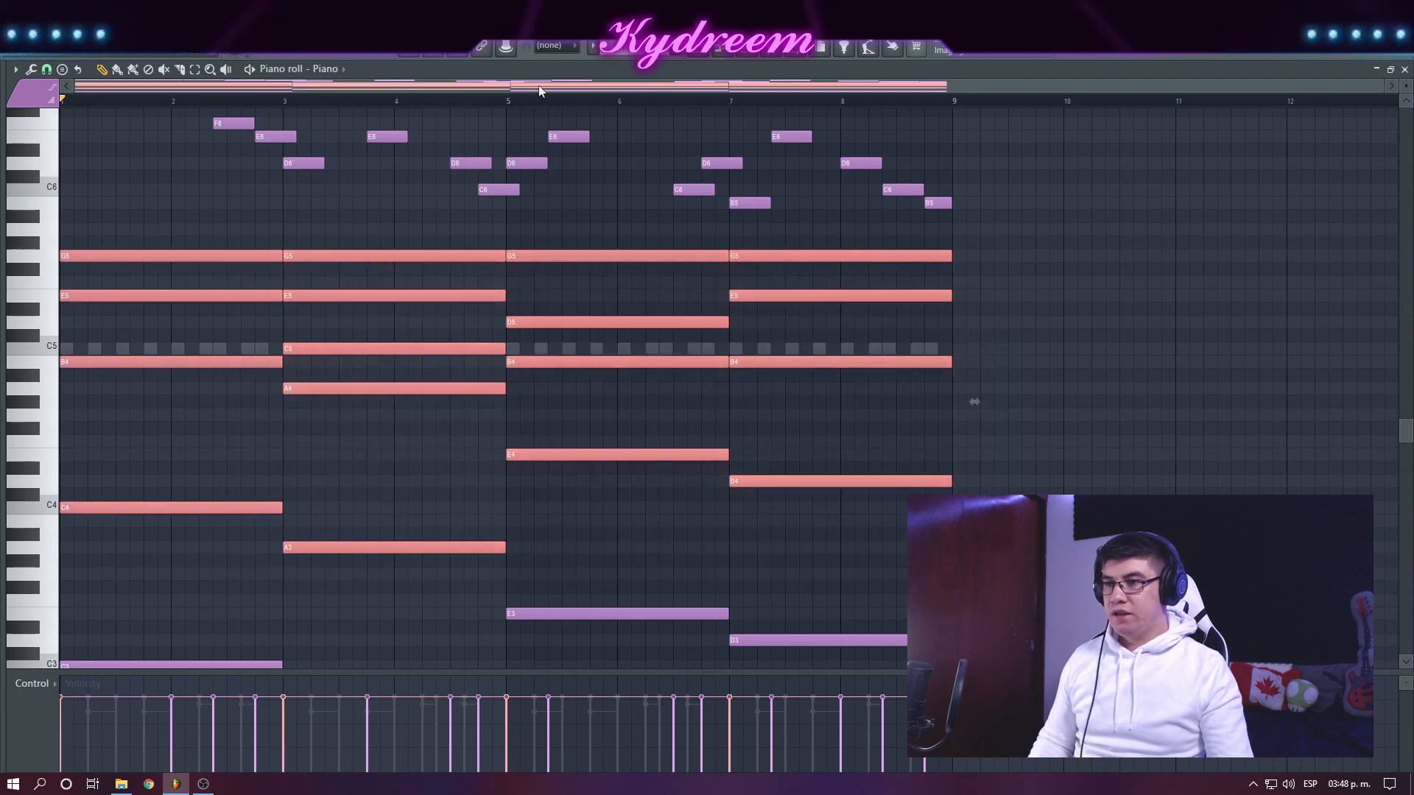
key(F6)
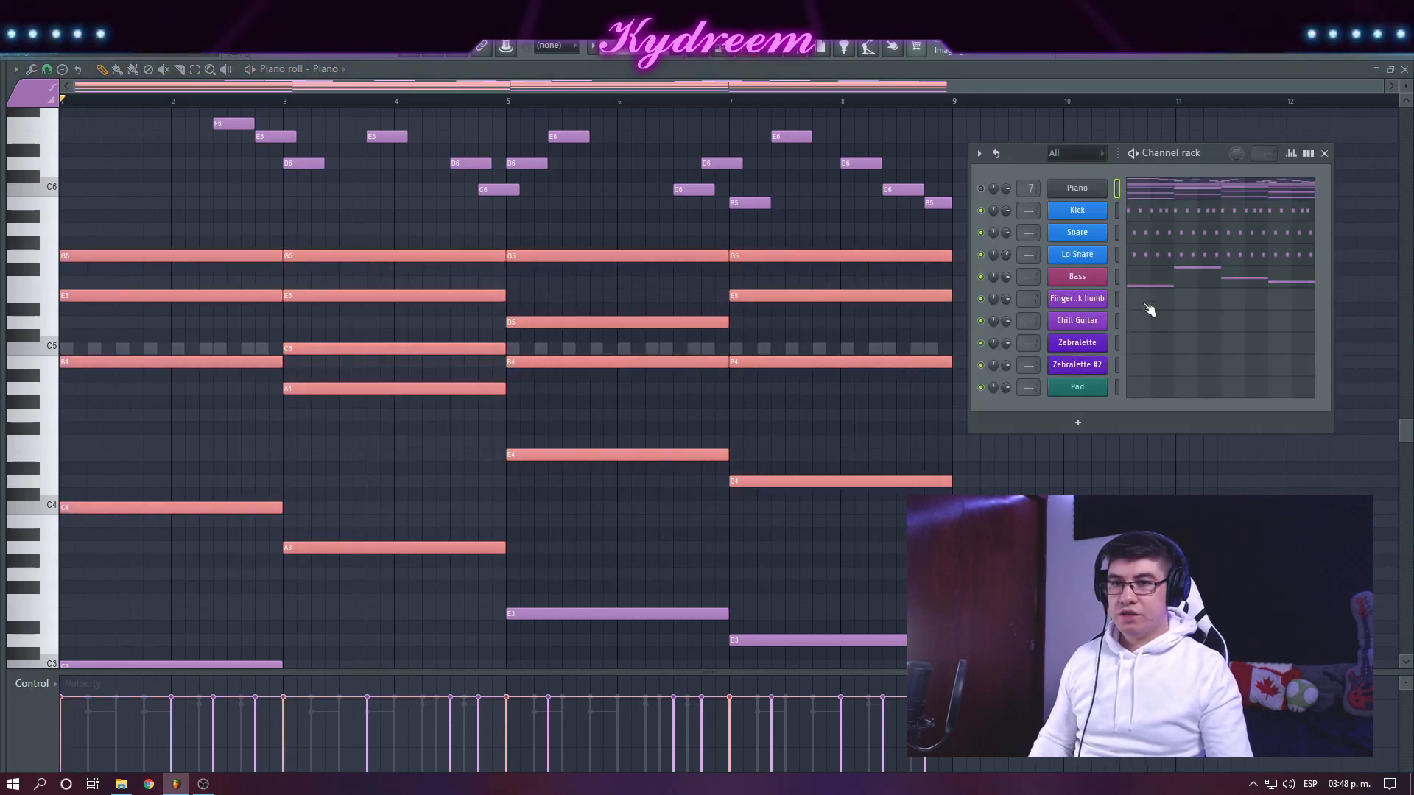
click(1117, 300)
key(ctrl+v)
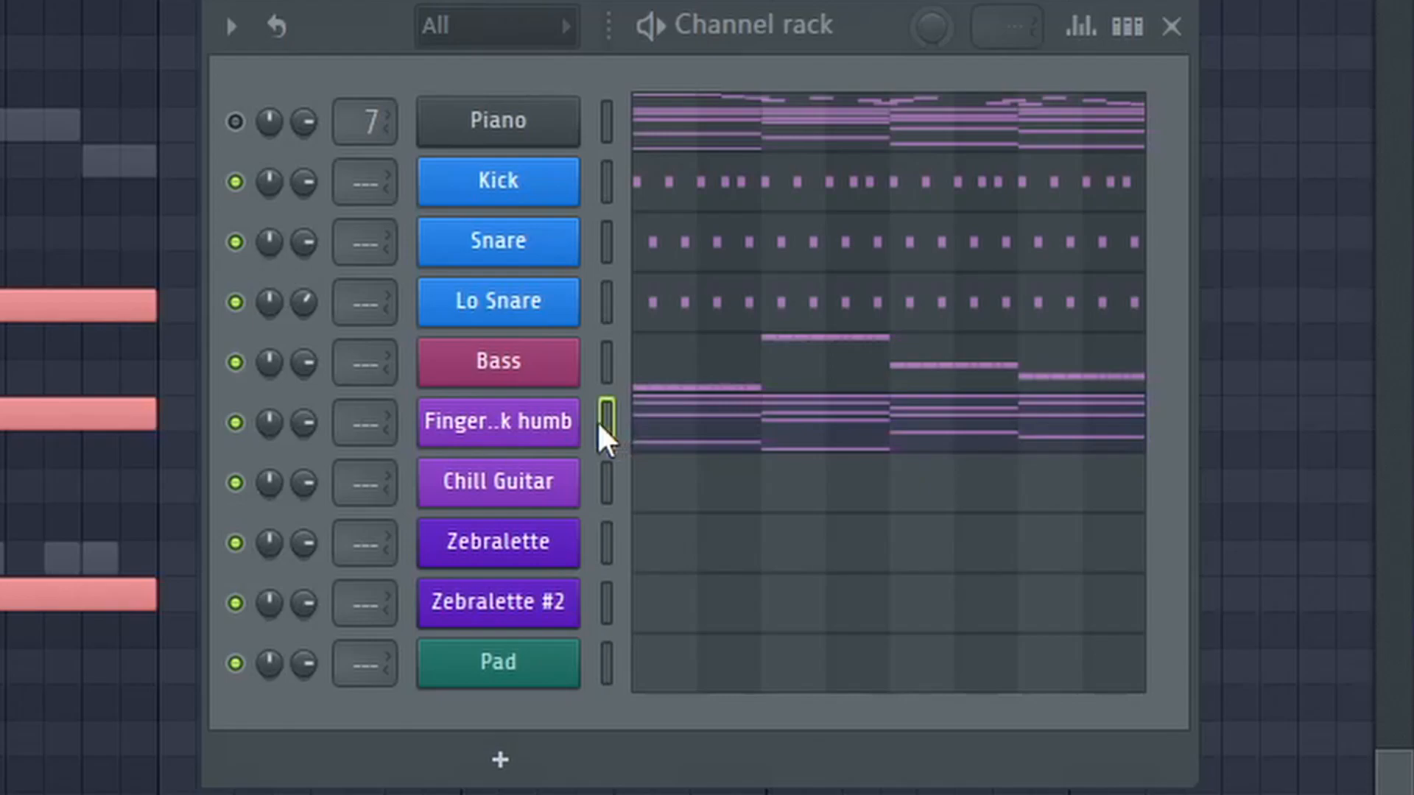
click(475, 441)
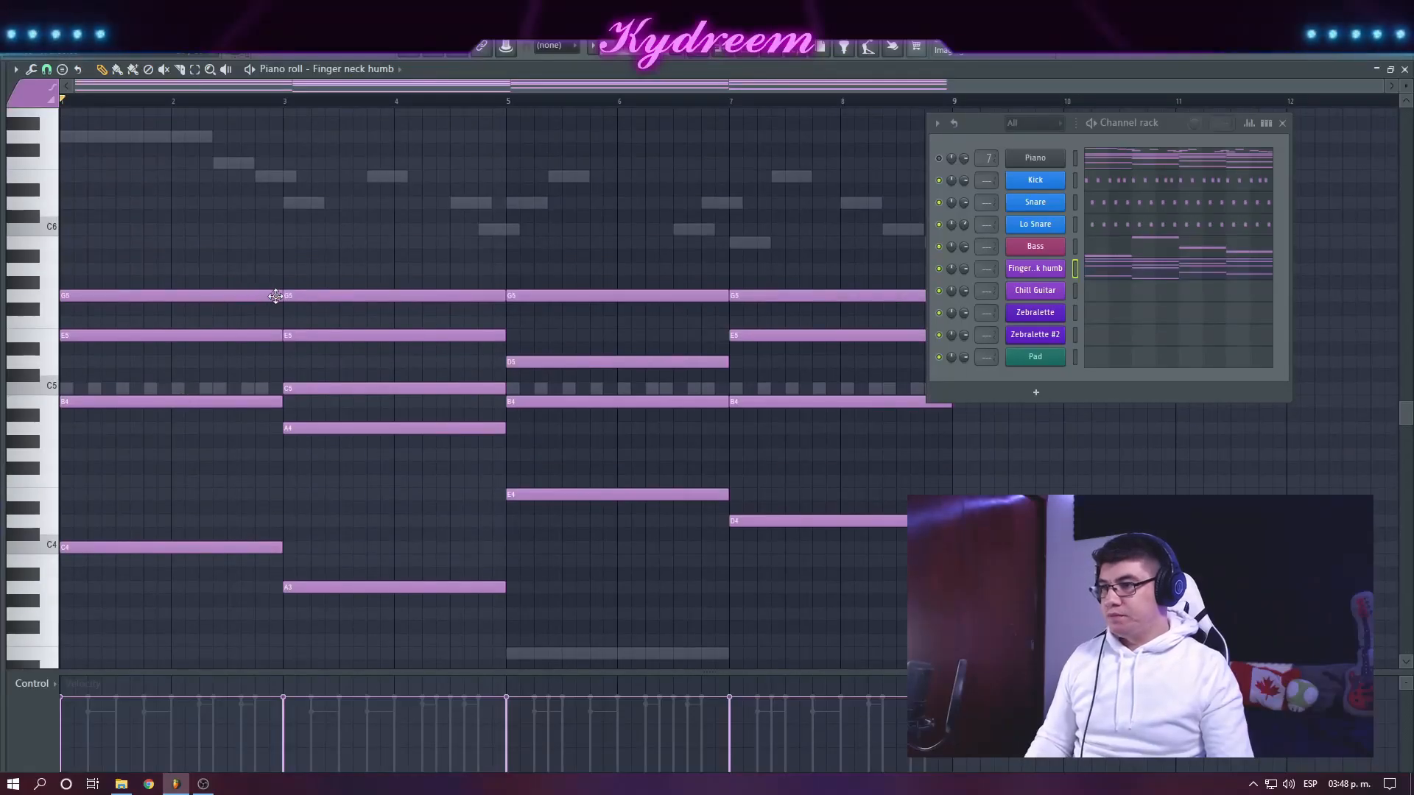
Shorten the first chord's G5, E5 and B4 to one beat, place G5 on beats 2 and 4 of bar 1, and play it.
ctrl+drag(277, 284, 100, 408)
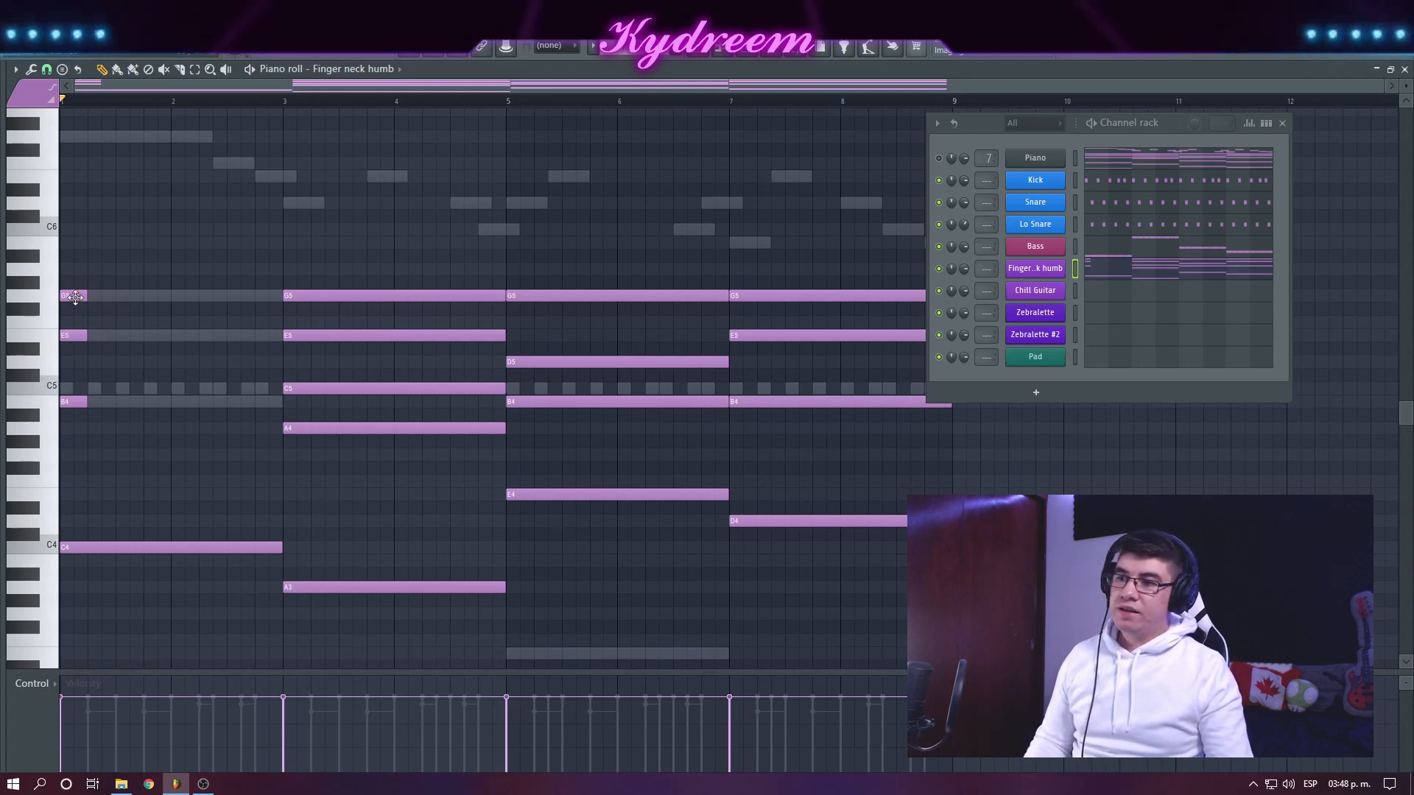
drag(75, 296, 146, 296)
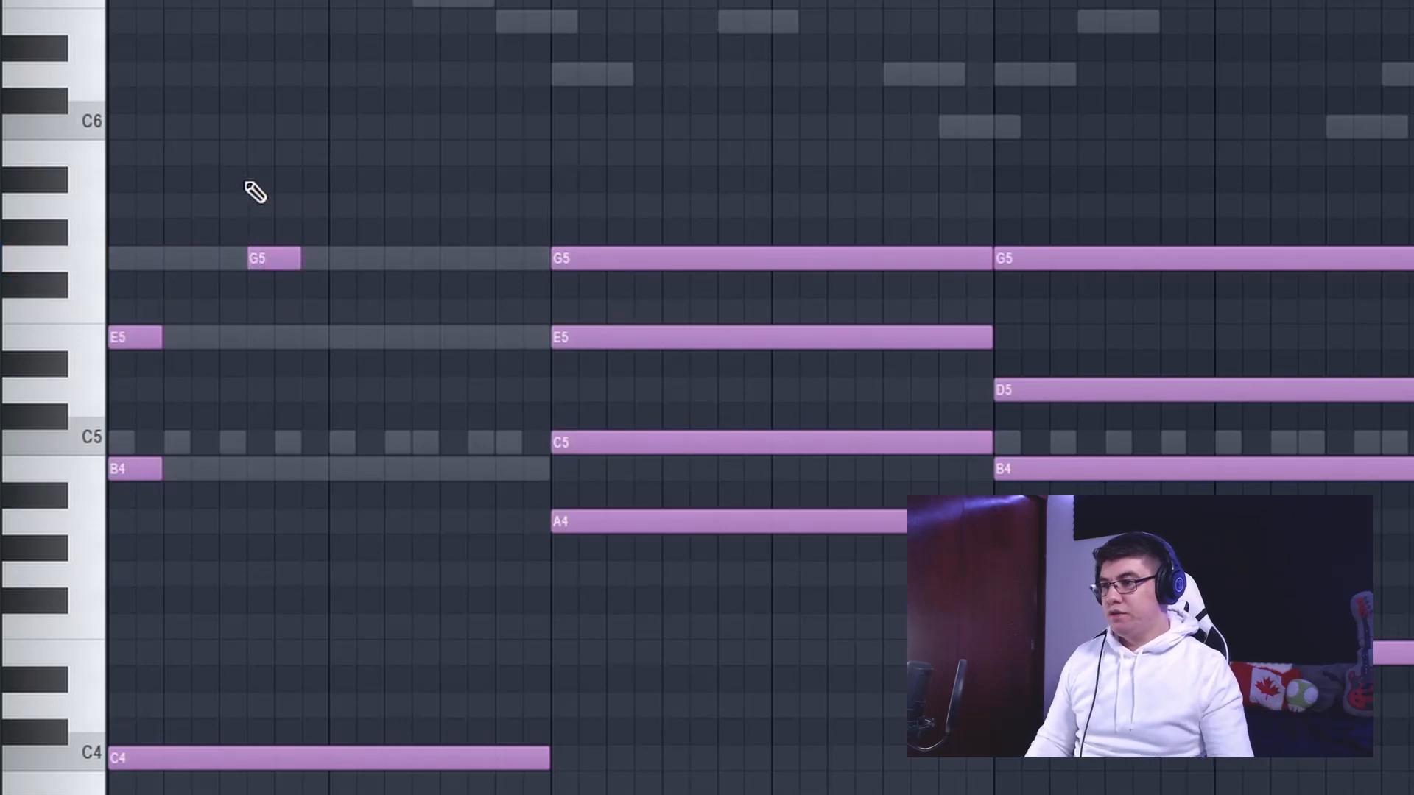
key(space)
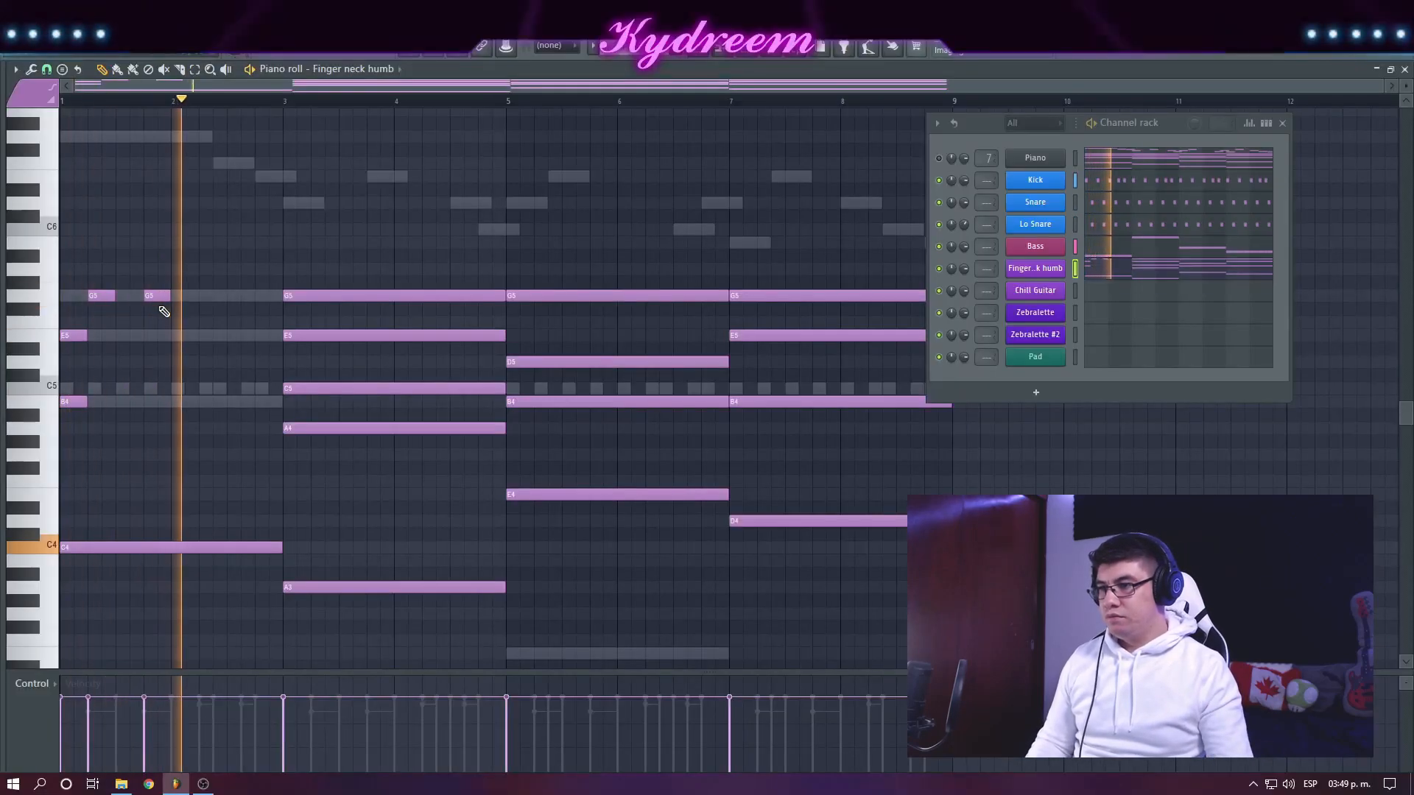
key(space)
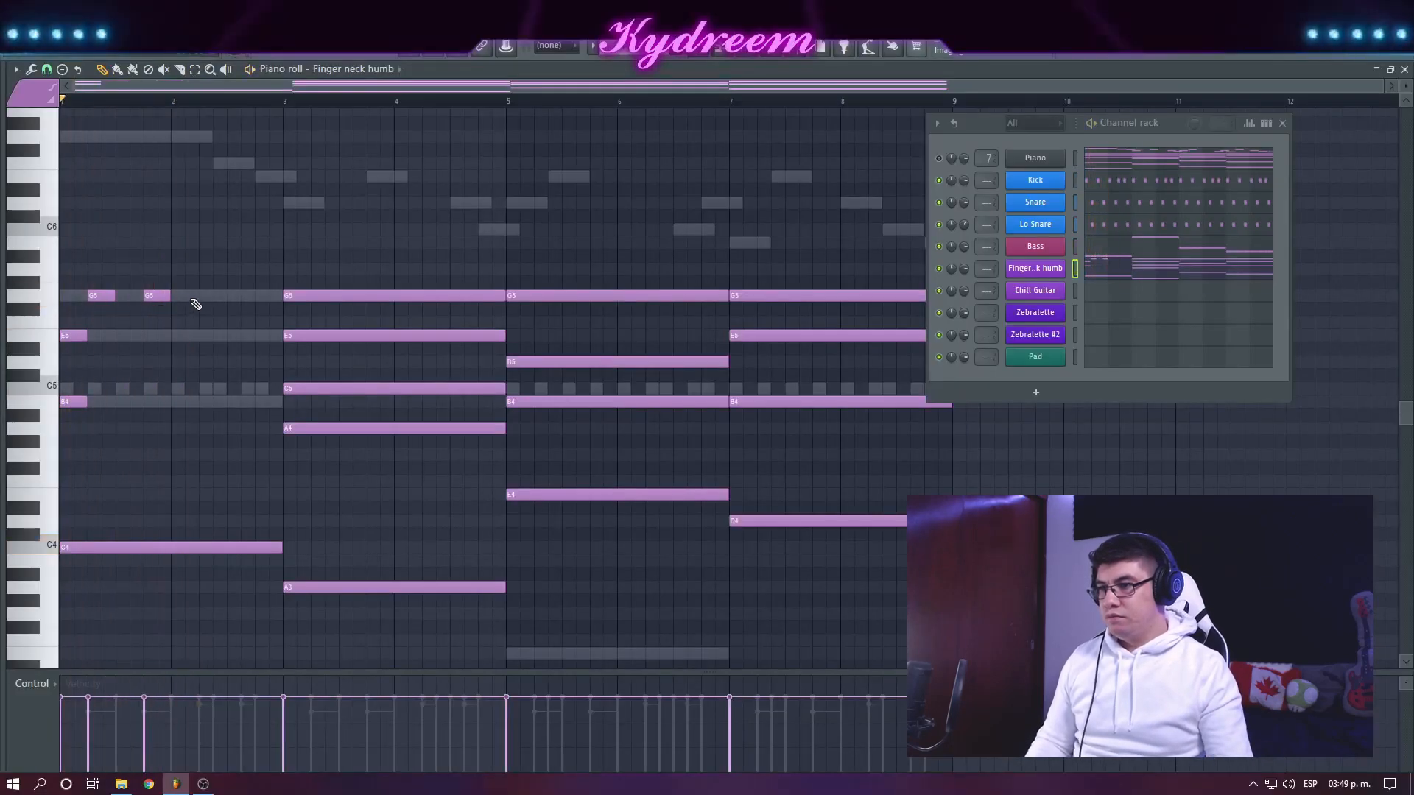
Copy the short E5 and B4 pair to beat 3 of bar 1 and beat 1 of bar 2, add a third short G5, and play.
drag(87, 350, 66, 416)
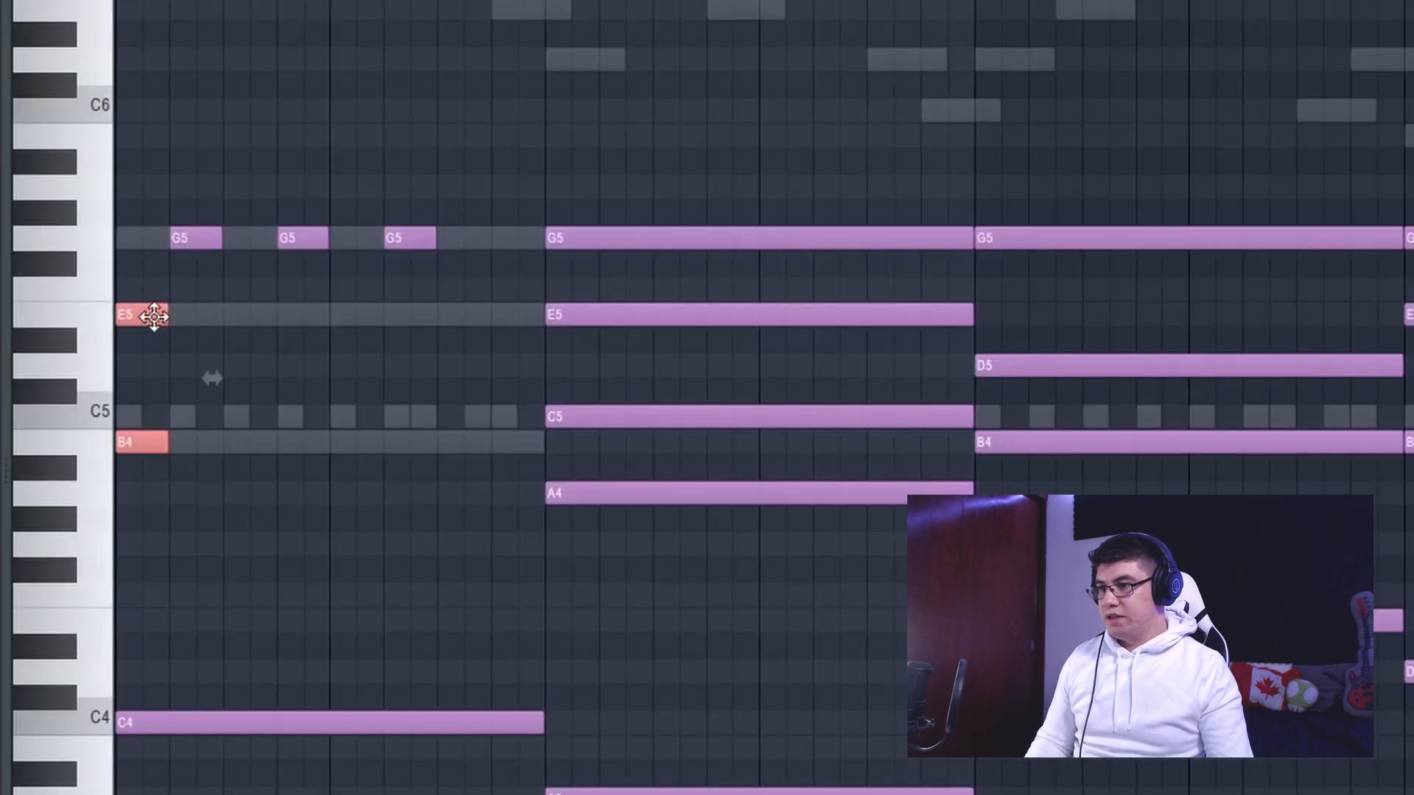
drag(154, 316, 372, 320)
key(space)
key(space)
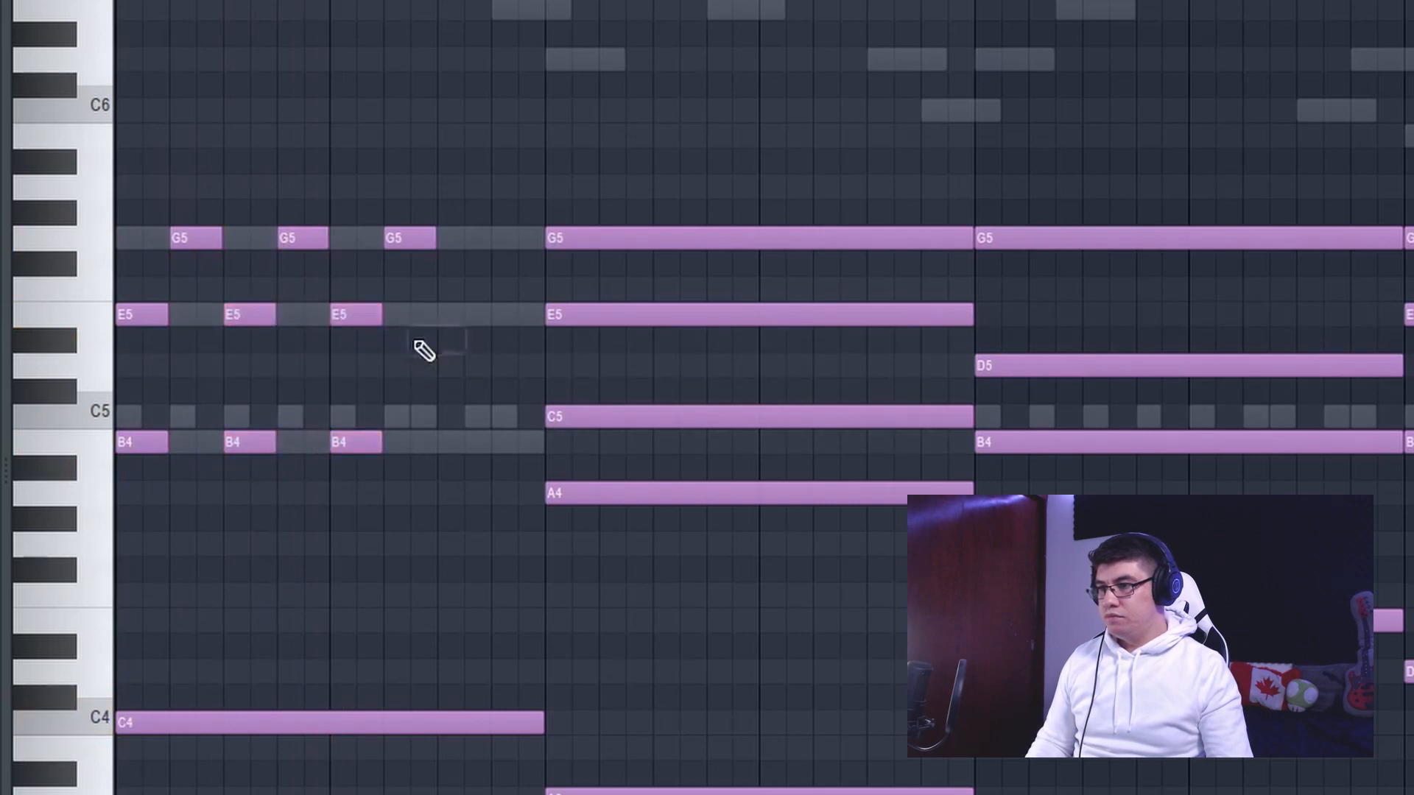
key(space)
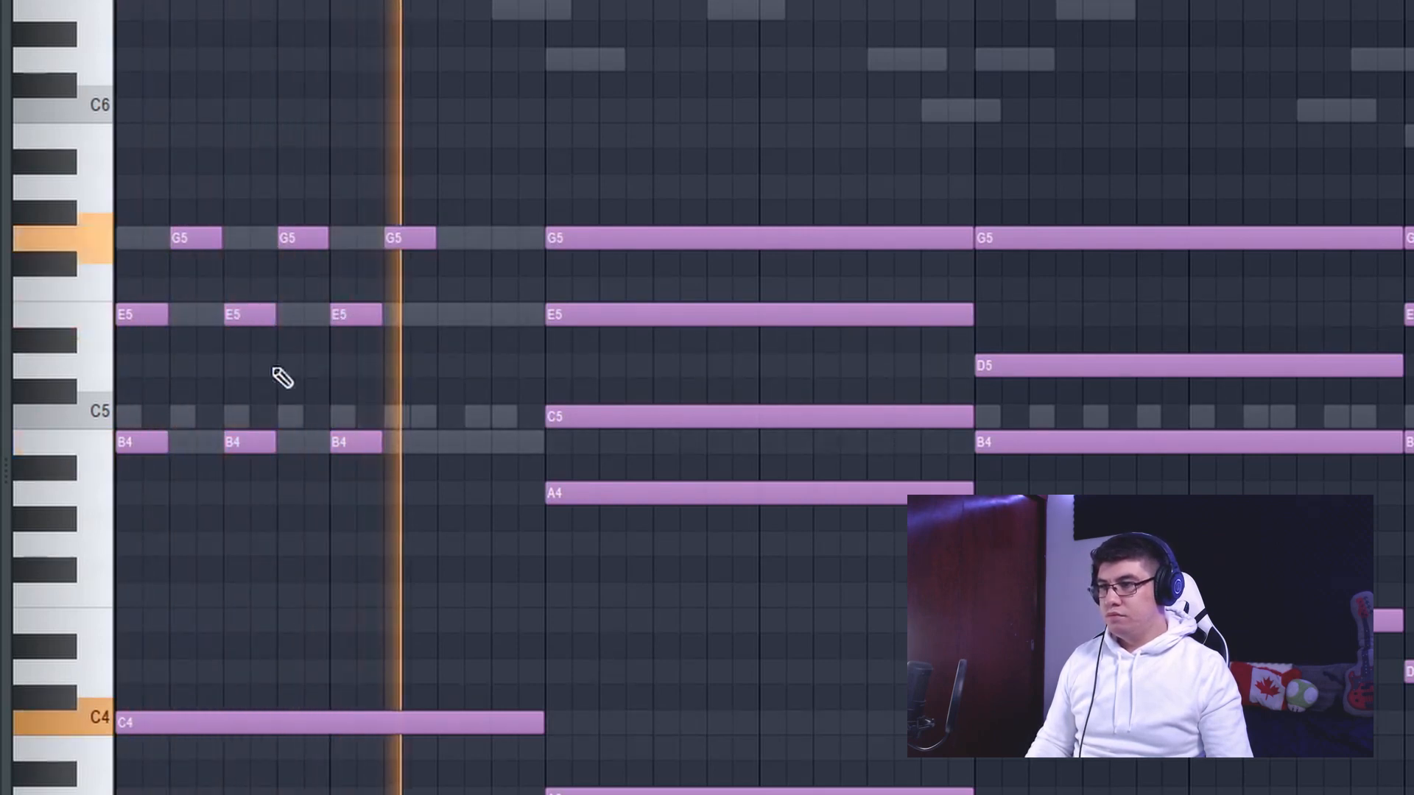
key(space)
Add three more E5 and B4 pairs across the rest of bar 2, making the middle pair half as long, and play the pattern.
drag(413, 307, 355, 519)
drag(354, 319, 445, 322)
key(space)
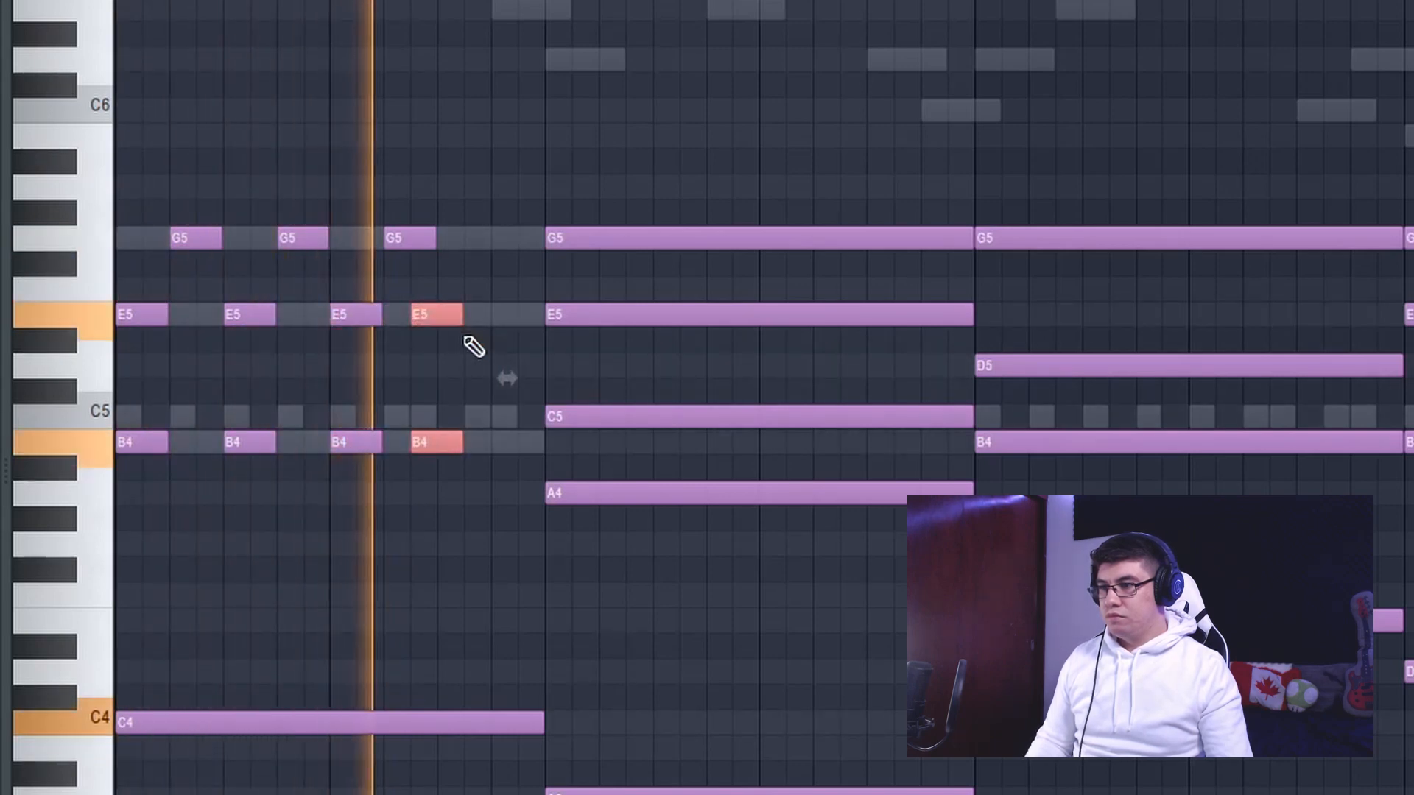
key(space)
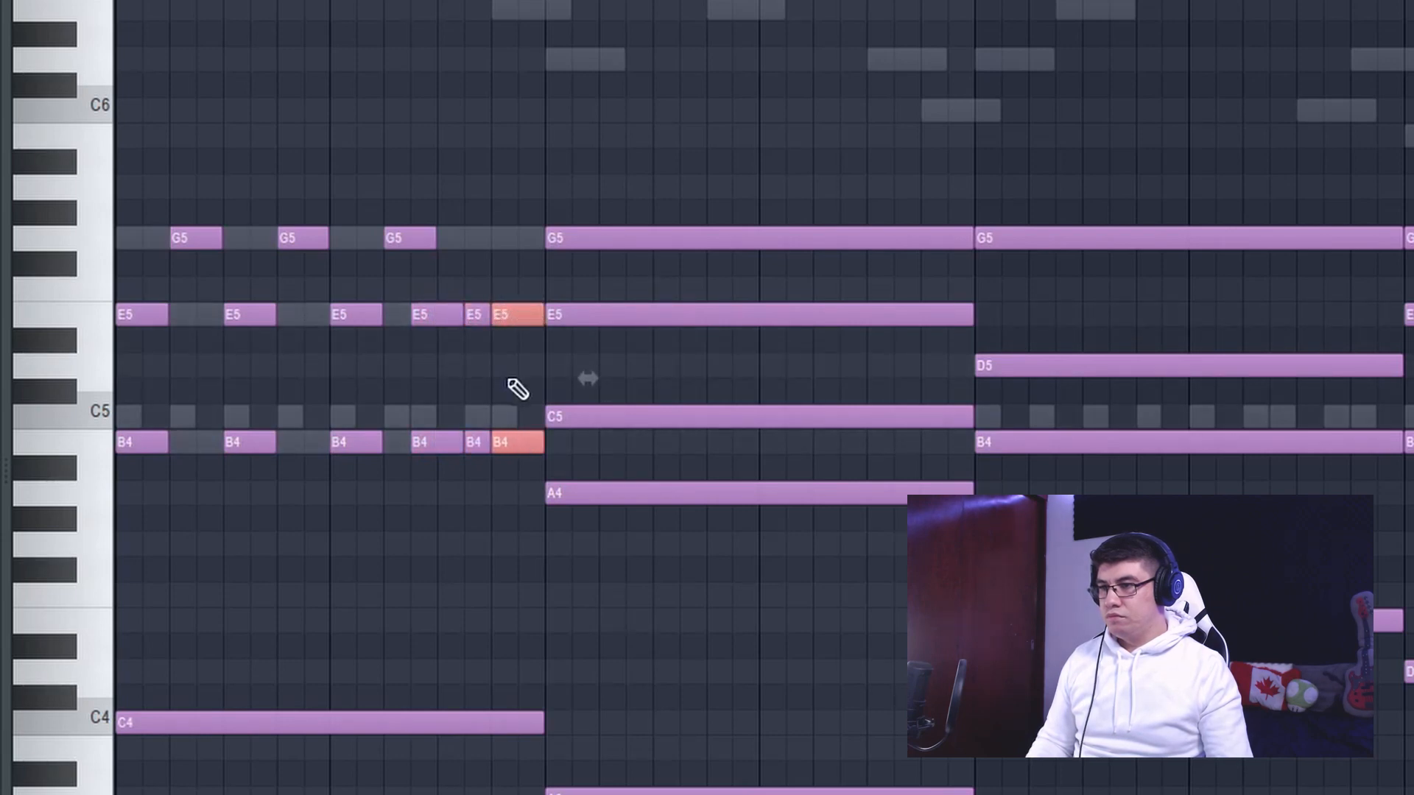
key(space)
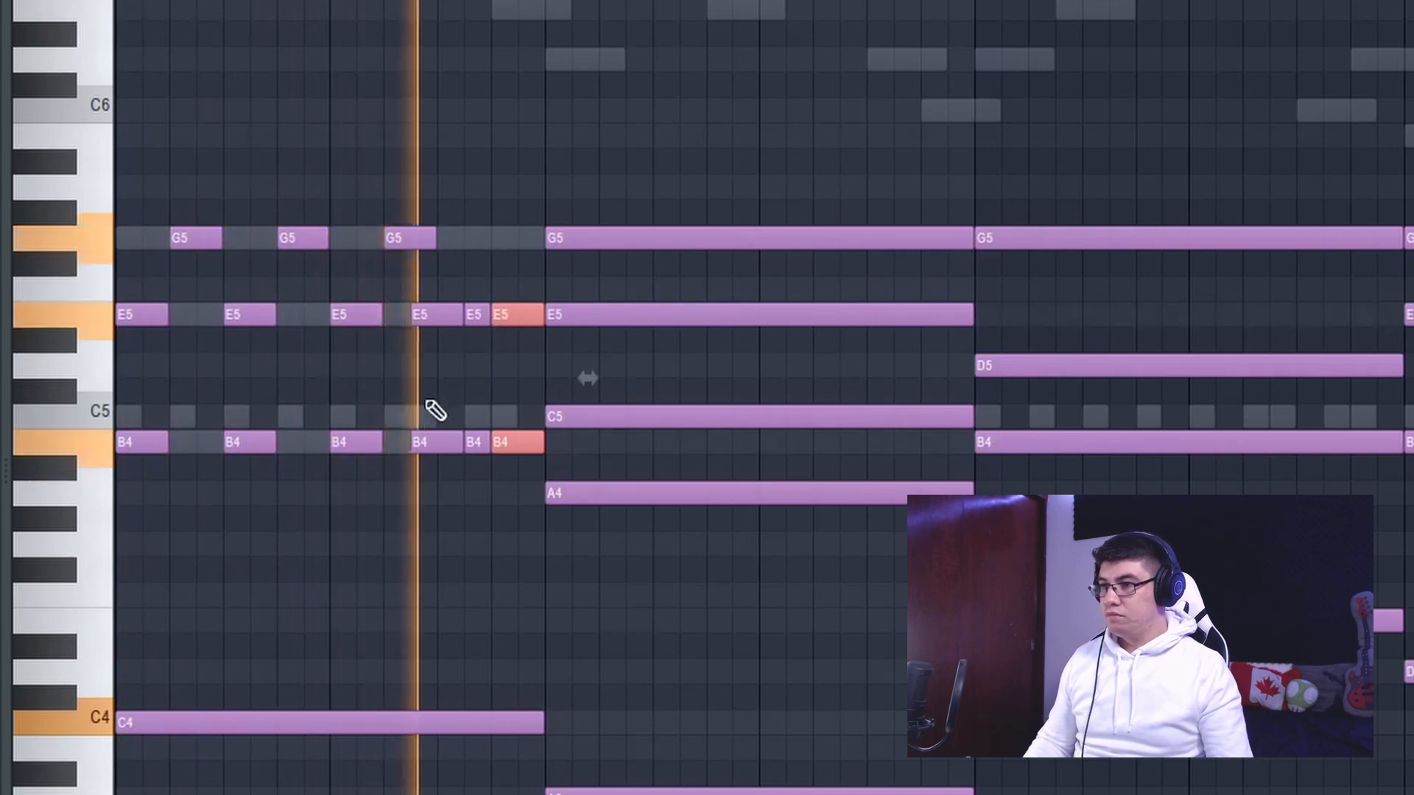
key(space)
Replace the last E5 and B4 pair of bar 2 with a one-beat G5 note while playing the pattern.
click(412, 240)
key(space)
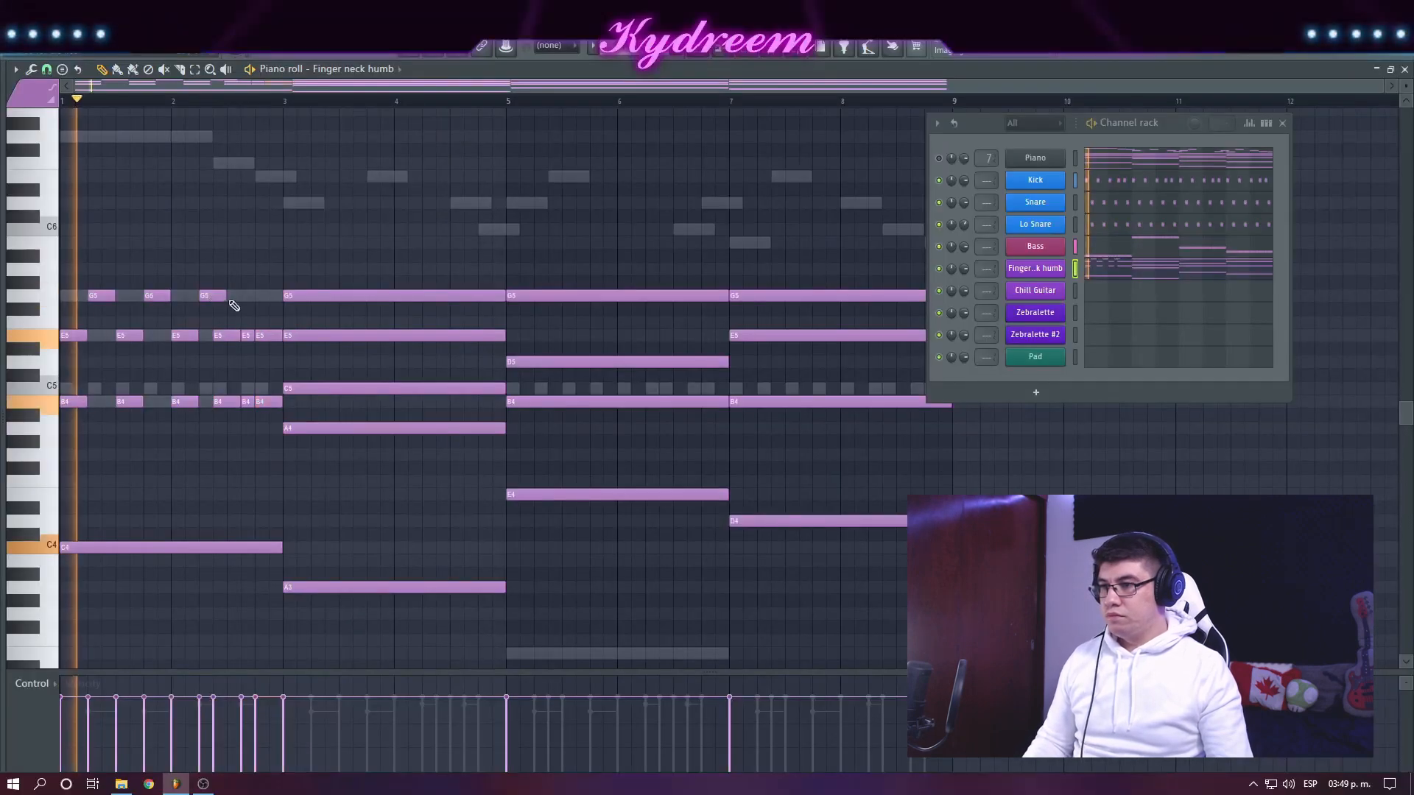
click(257, 297)
right_click(263, 335)
right_click(264, 404)
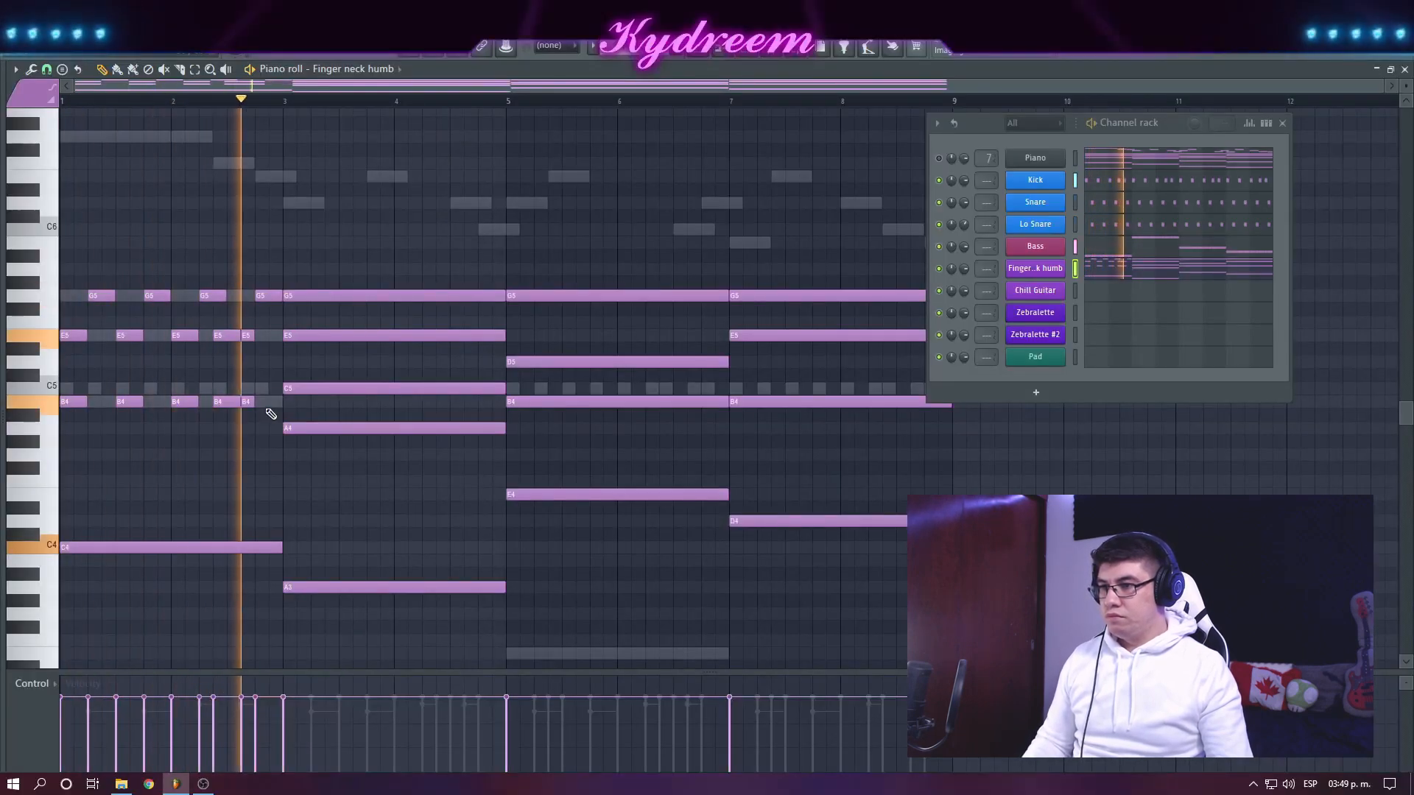
key(space)
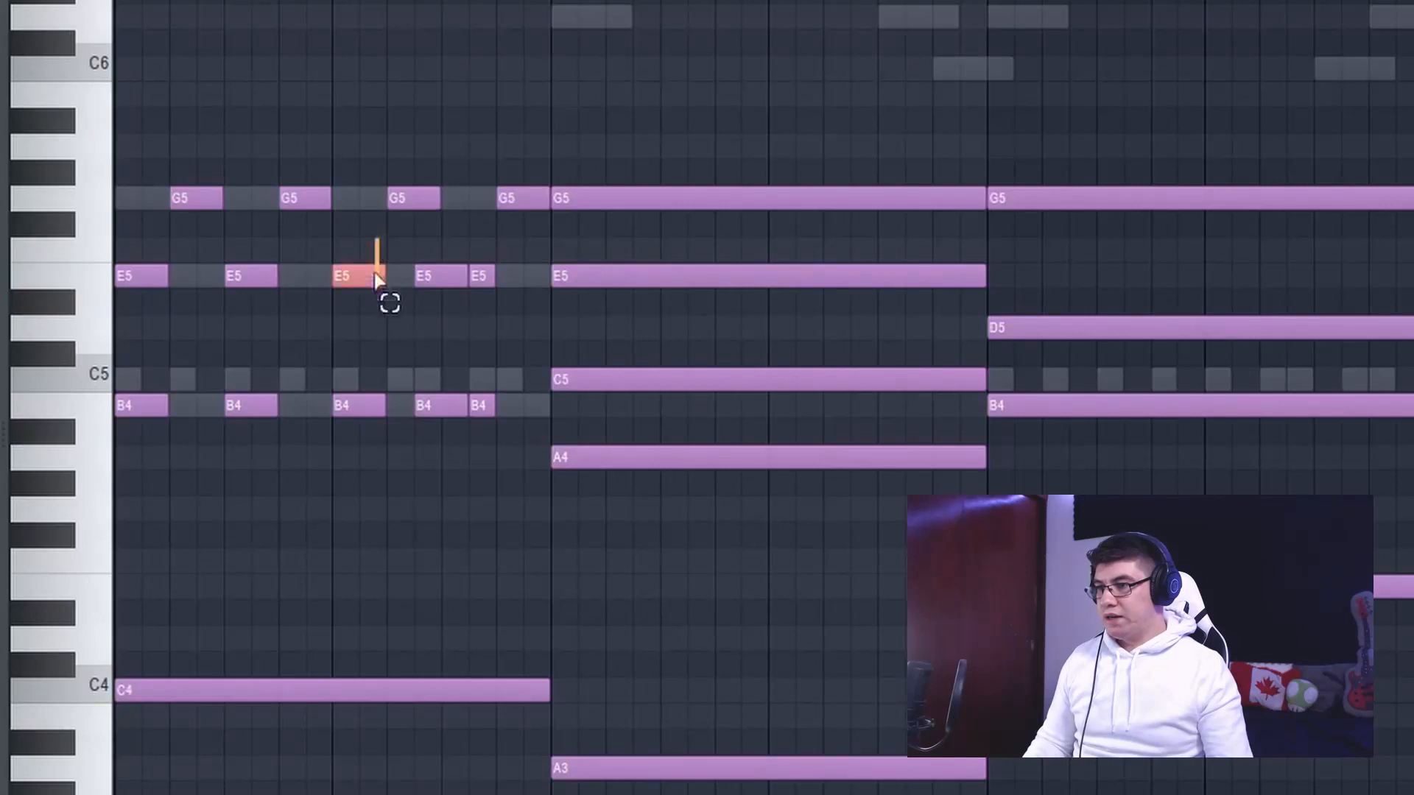
Lengthen the E5 and B4 notes in bars 1 and 2 so each runs up to the next one, ending at bar 3.
drag(374, 274, 214, 407)
key(space)
click(409, 286)
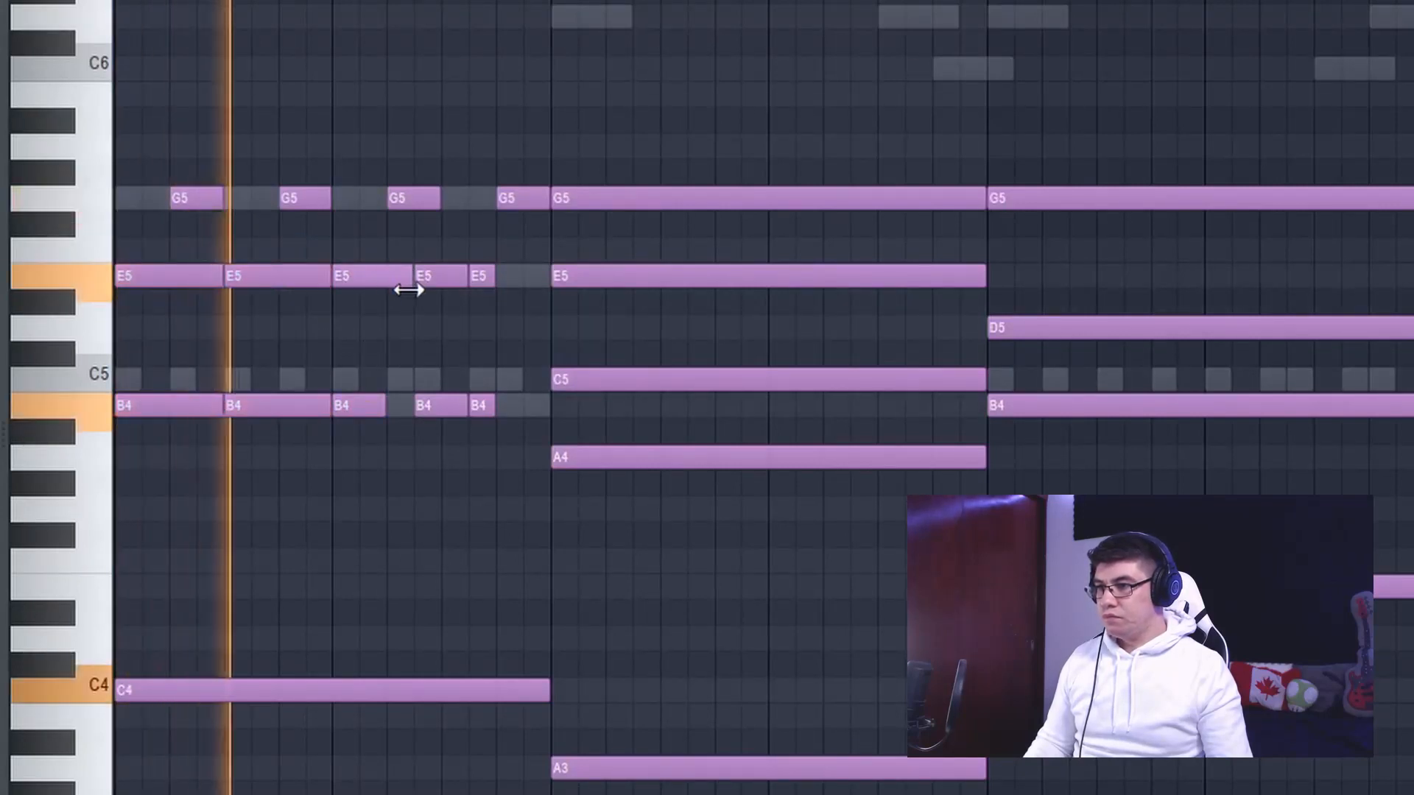
drag(382, 402, 410, 404)
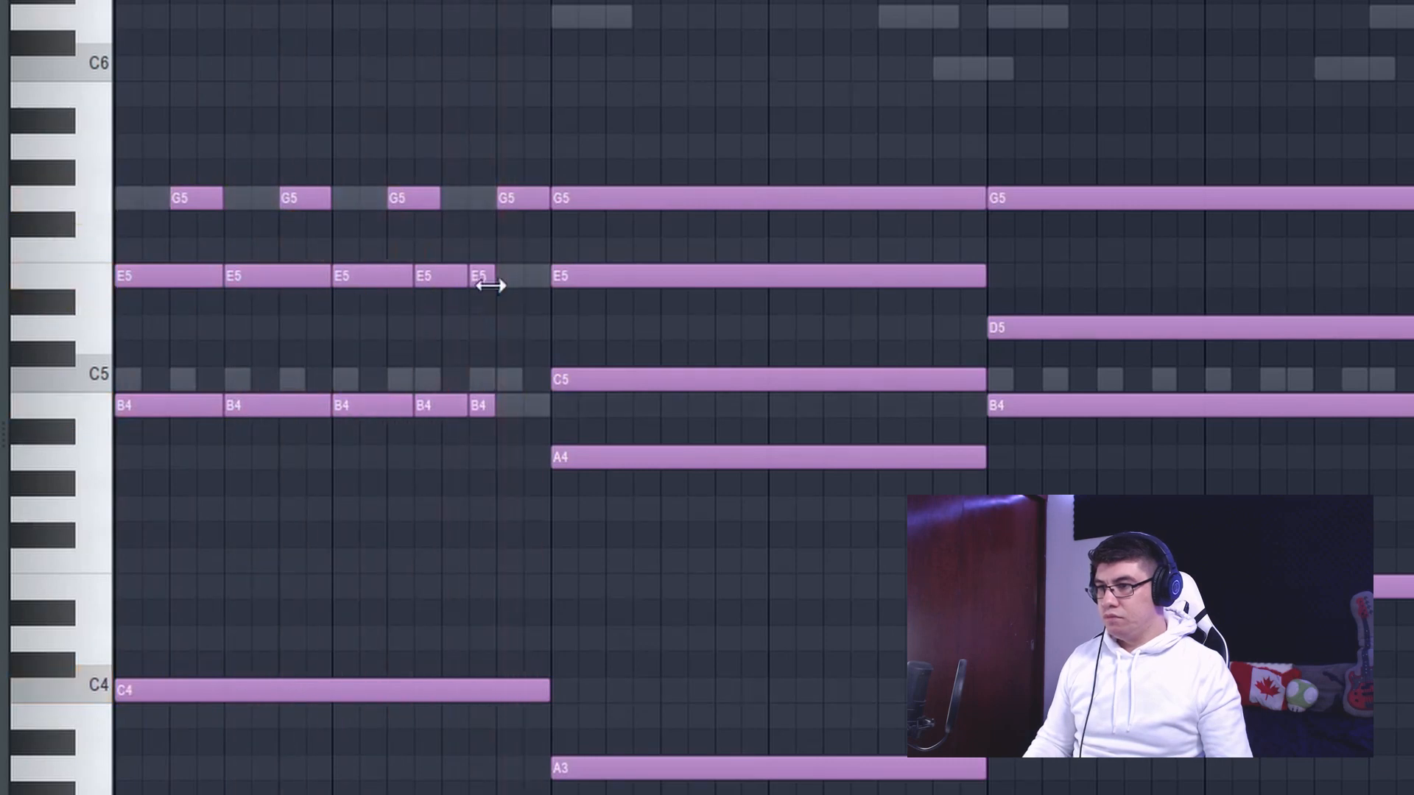
drag(492, 277, 533, 292)
drag(494, 404, 536, 423)
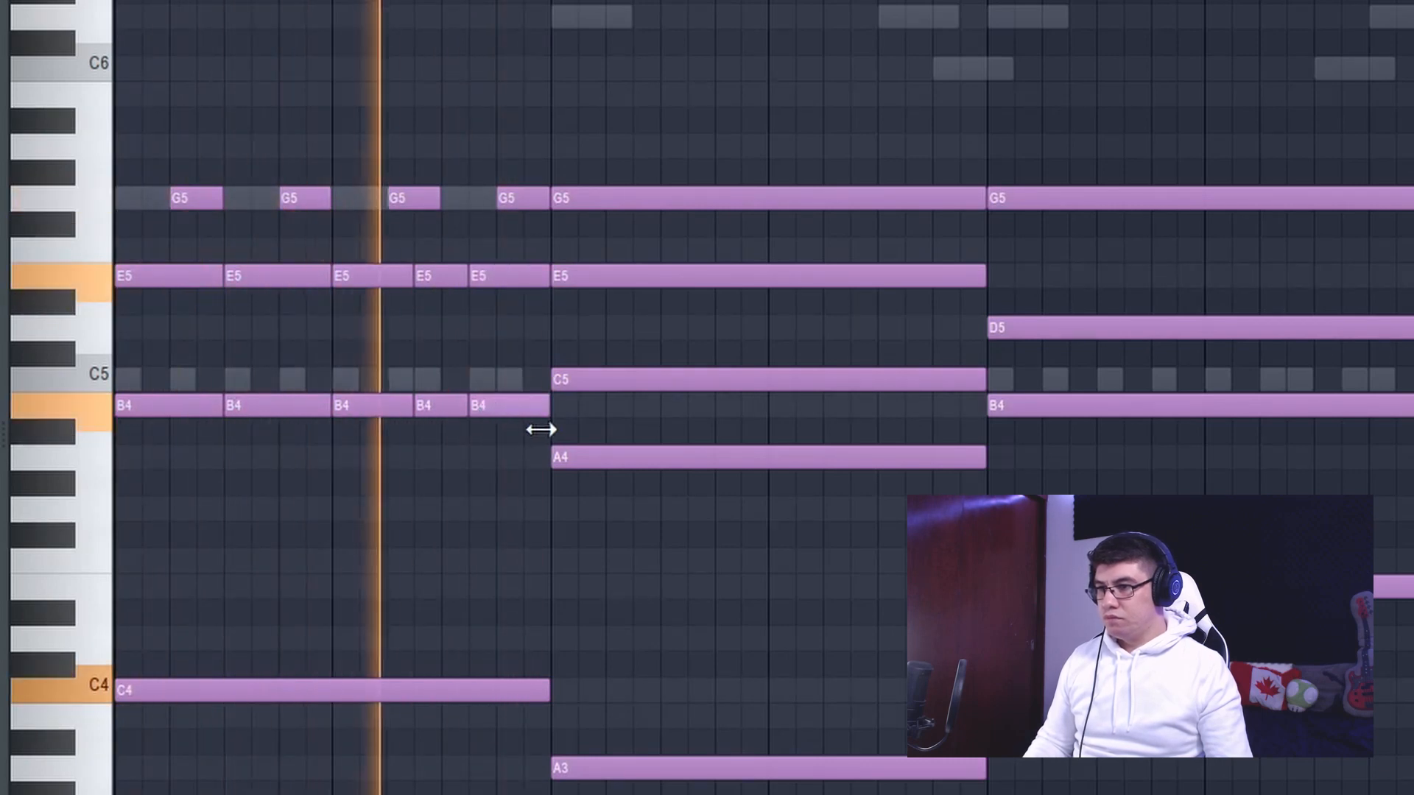
key(space)
Extend the short G5 notes in bars 1 and 2 until each meets the next G5, and play the result.
drag(219, 202, 257, 222)
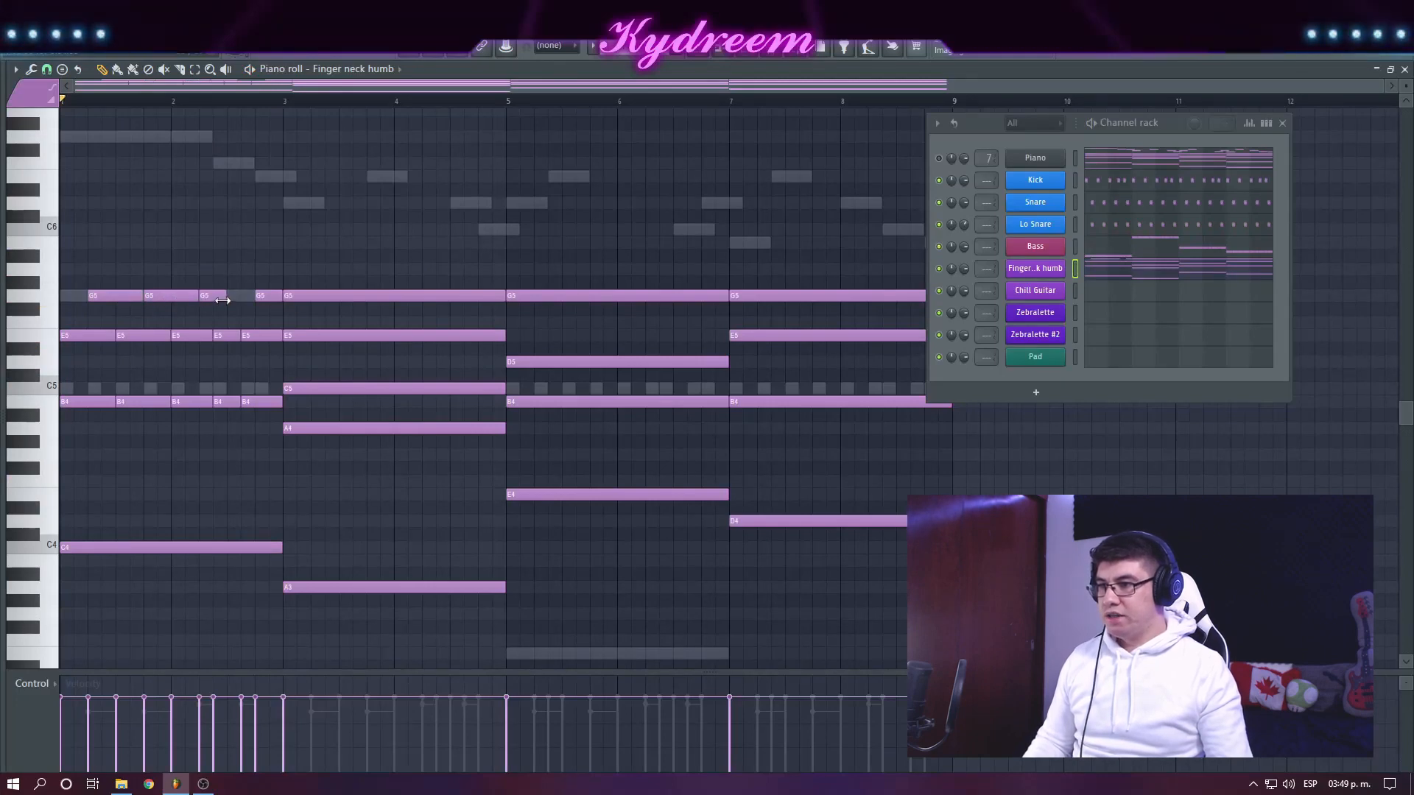
drag(222, 300, 239, 301)
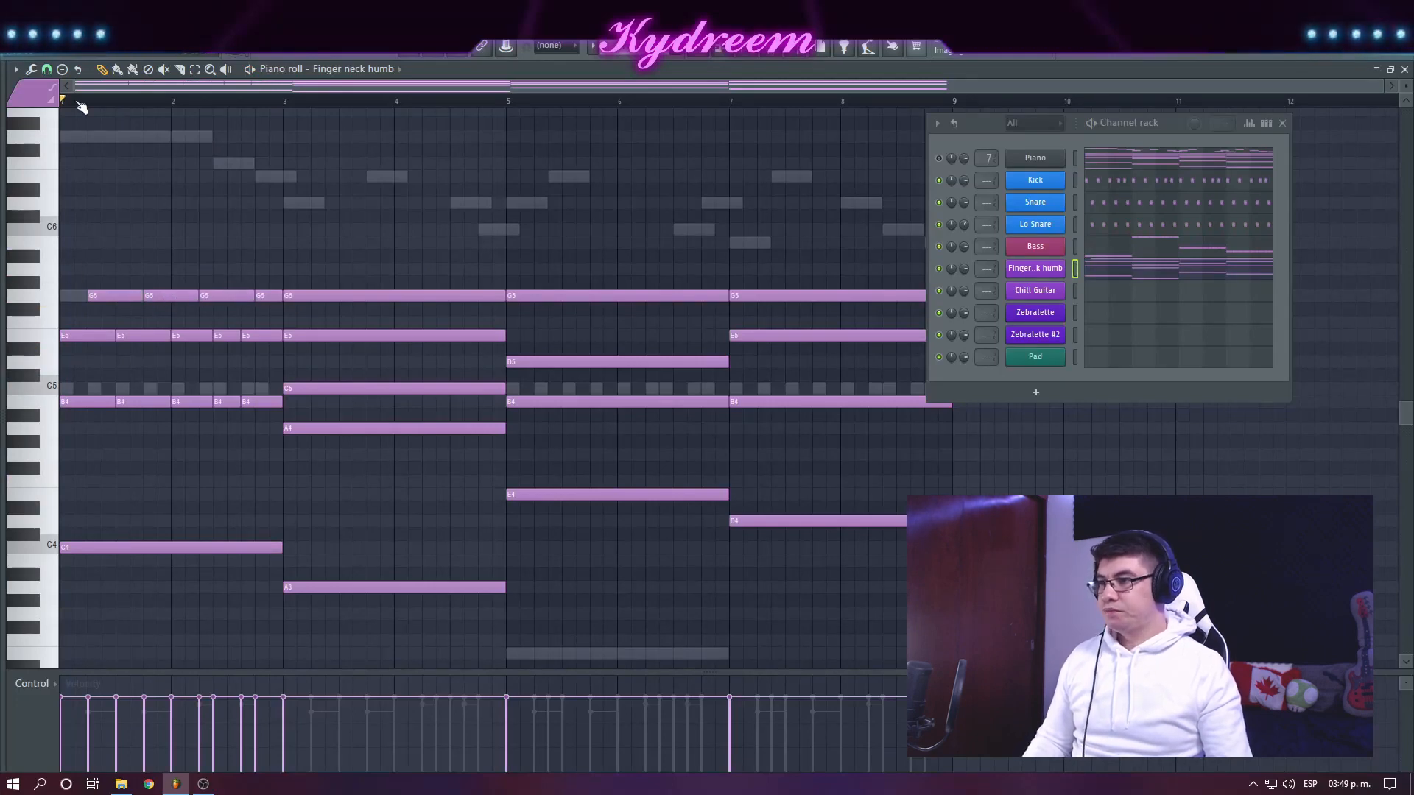
key(space)
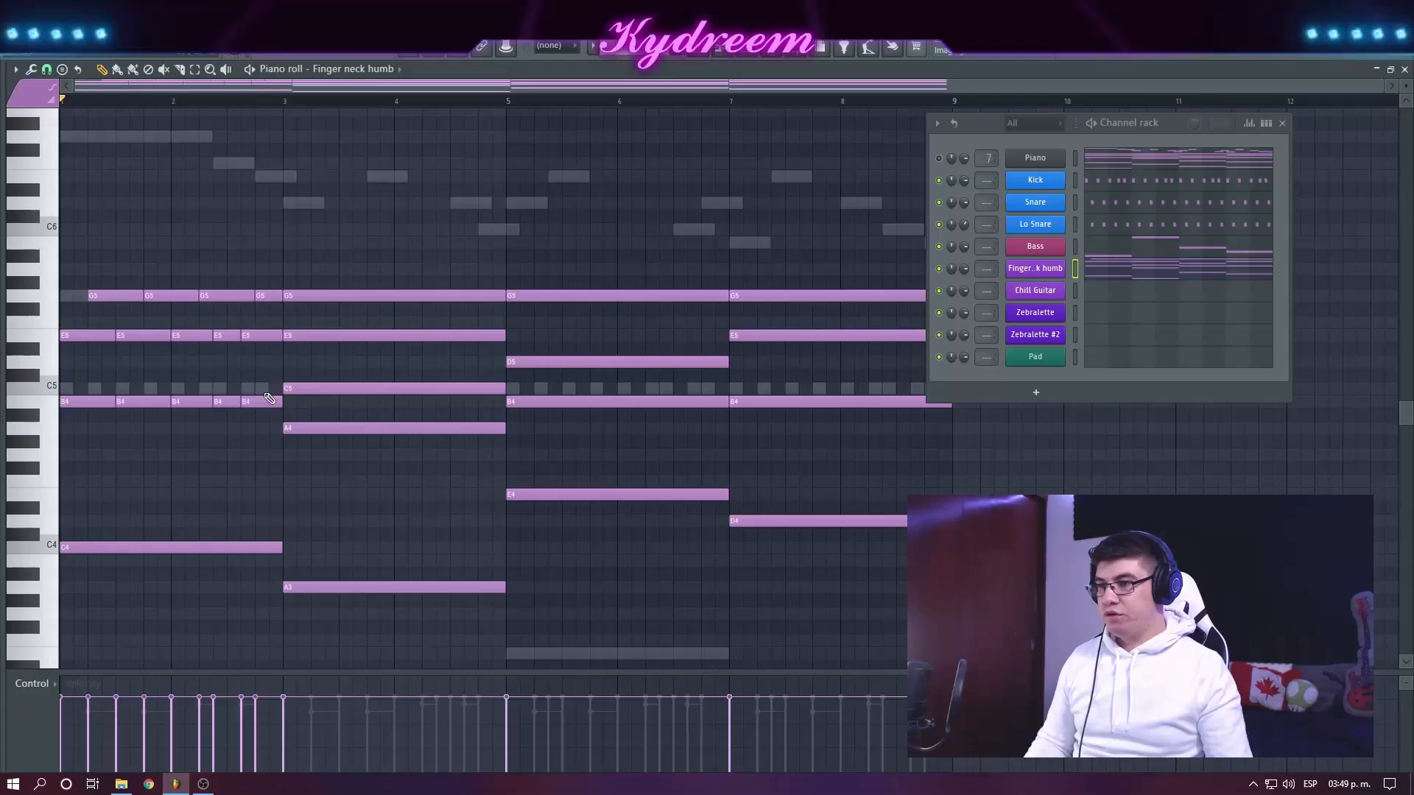
Copy the B4 rhythm into bars 3 and 4 on C5, deleting the long A4 and C5 notes there.
drag(278, 389, 319, 414)
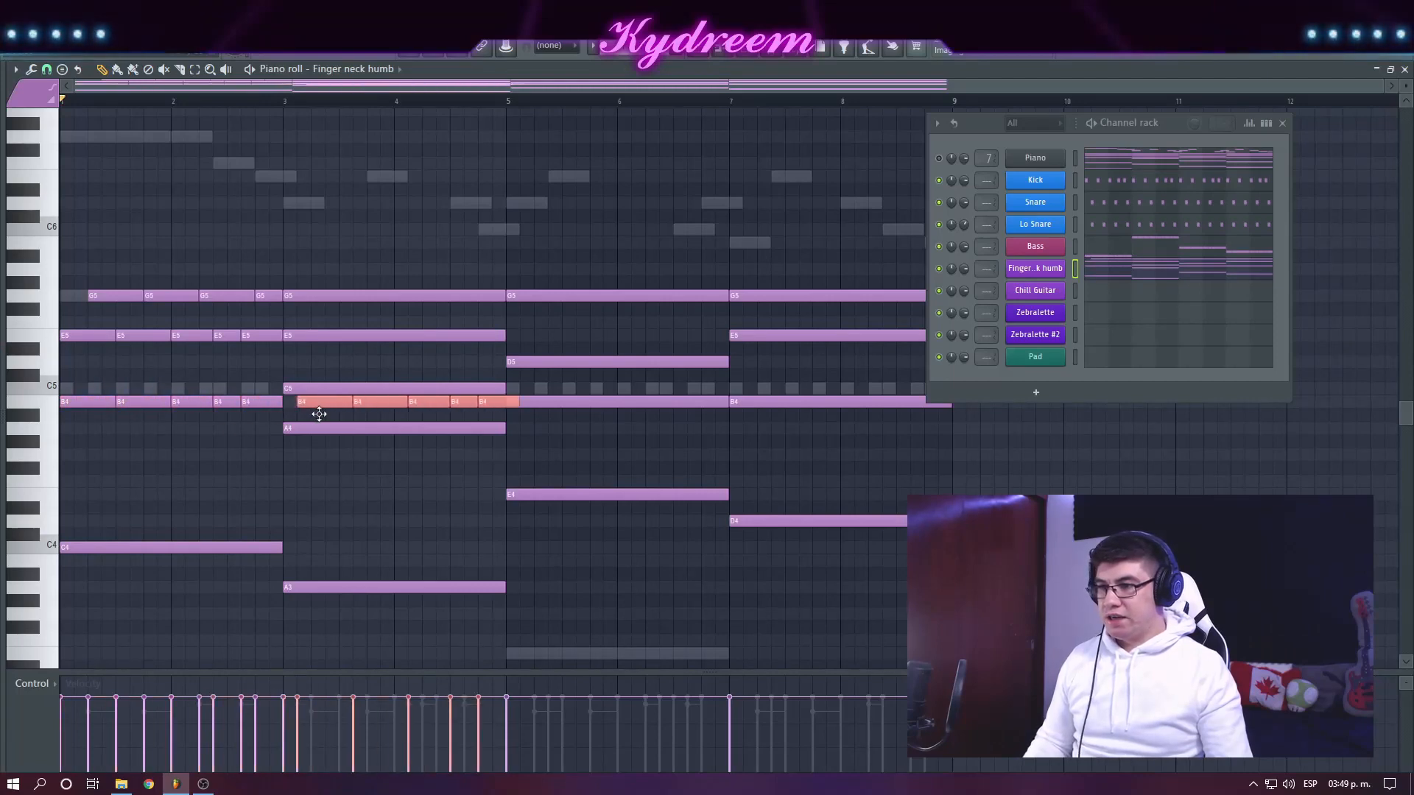
scroll(324, 376, down, 3)
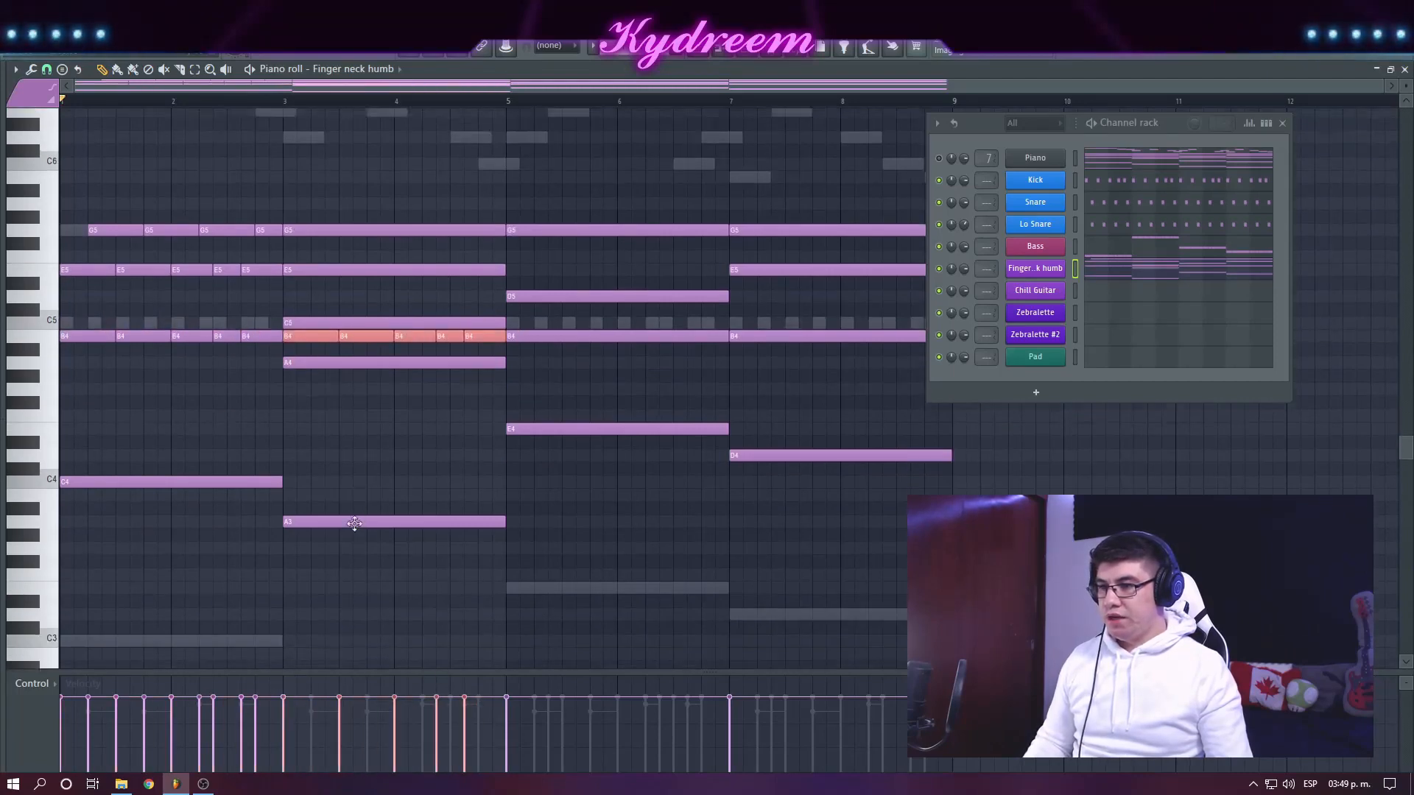
right_click(318, 352)
scroll(312, 388, up, 1)
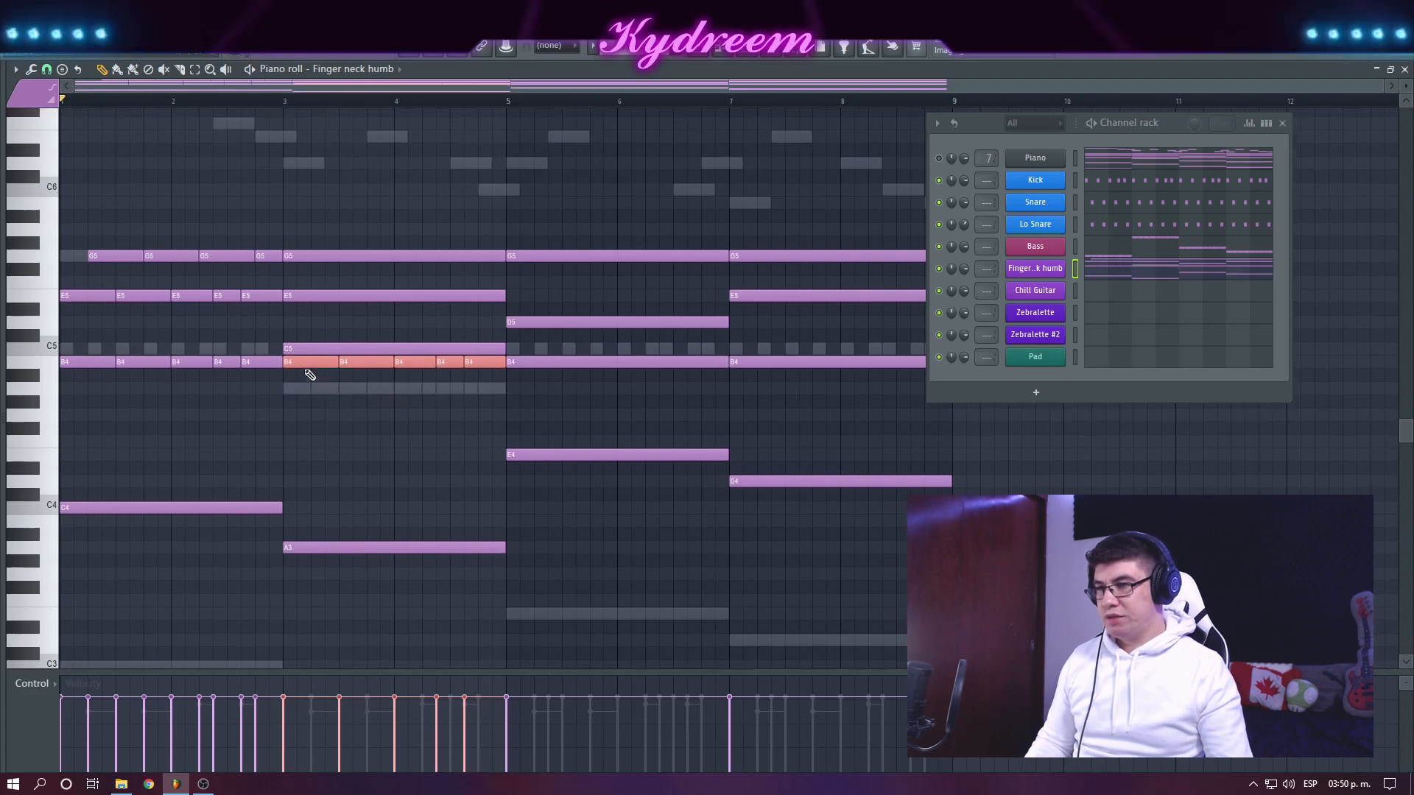
right_click(305, 351)
drag(303, 354, 302, 341)
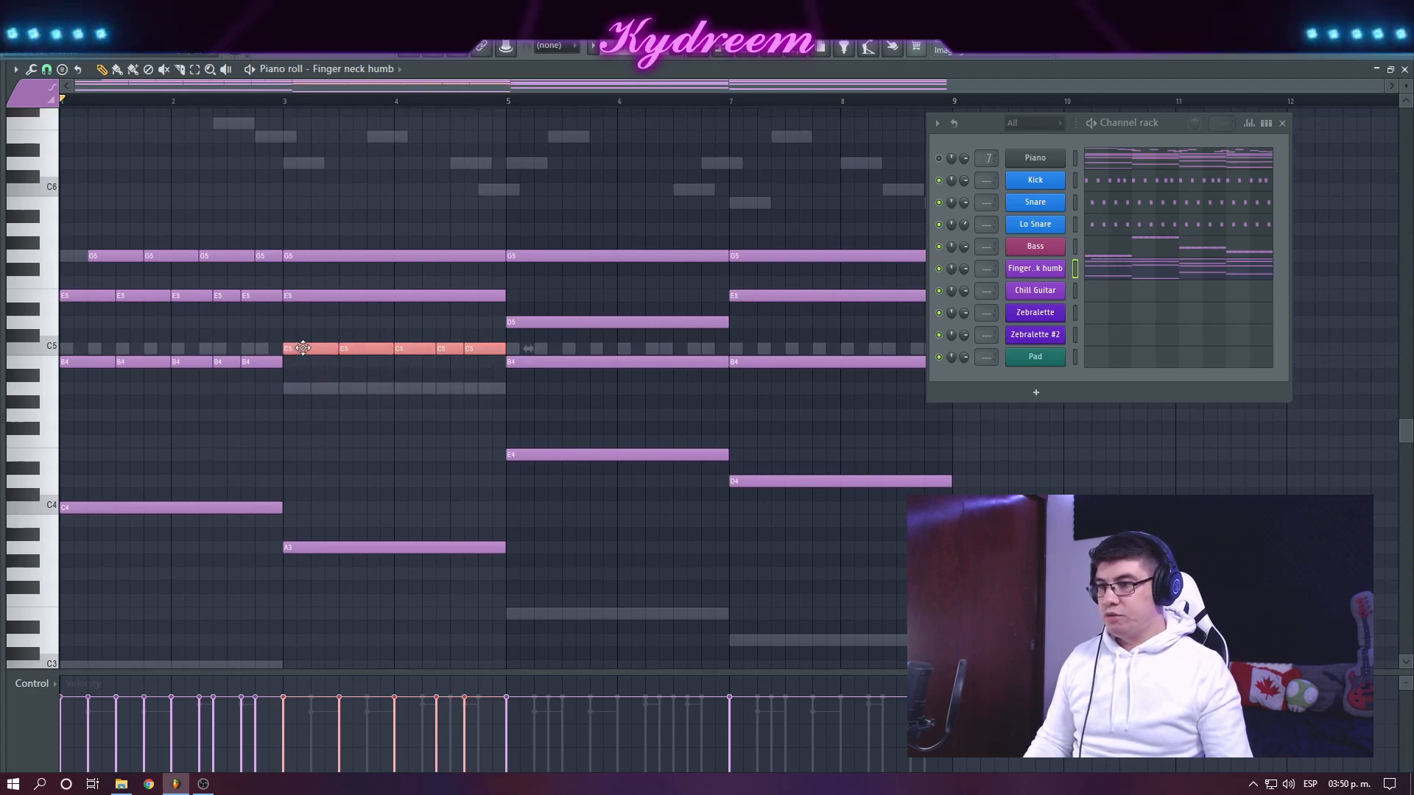
Replace the long G5 and E5 notes in bars 3 and 4 with copies of the G5 and E5 rhythms from bars 1 and 2.
scroll(300, 362, up, 3)
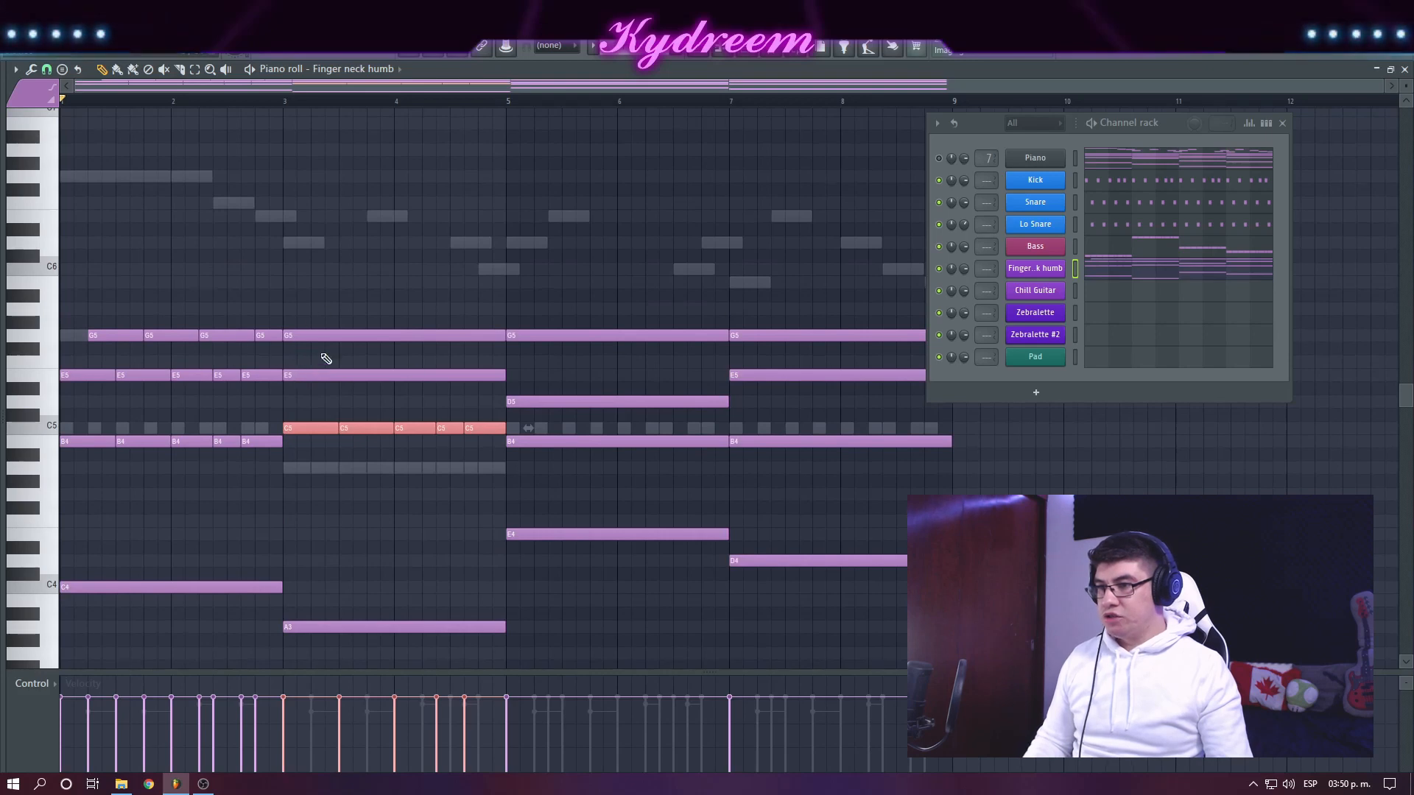
right_click(348, 336)
right_click(348, 375)
drag(299, 318, 305, 377)
ctrl+click(500, 266)
Copy the rhythmic notes into bars 5 and 6 on B4 and D5, replacing the long notes there.
scroll(647, 413, down, 3)
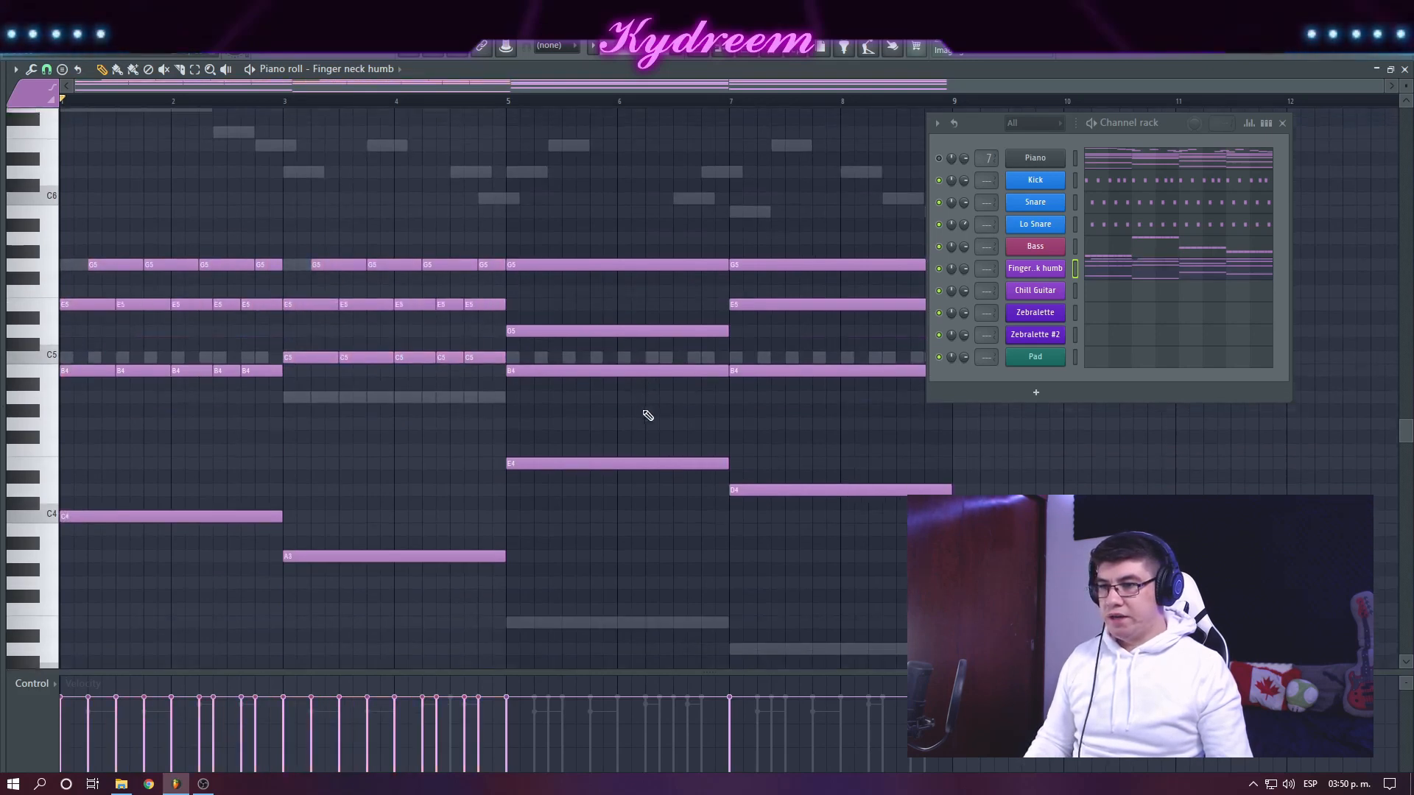
drag(496, 330, 527, 349)
key(Down)
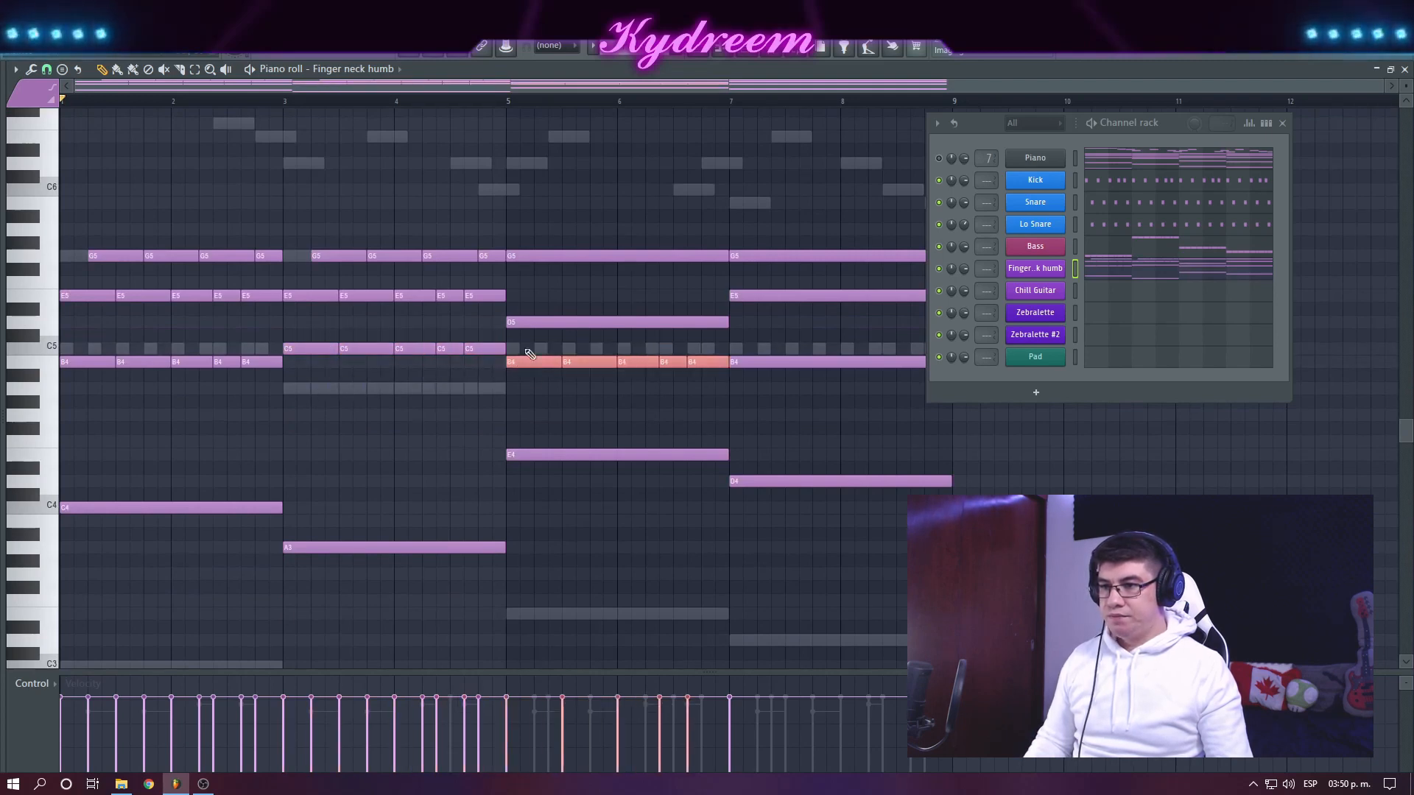
mouse_move(507, 289)
mouse_down()
mouse_move(291, 329)
mouse_move(528, 297)
mouse_up()
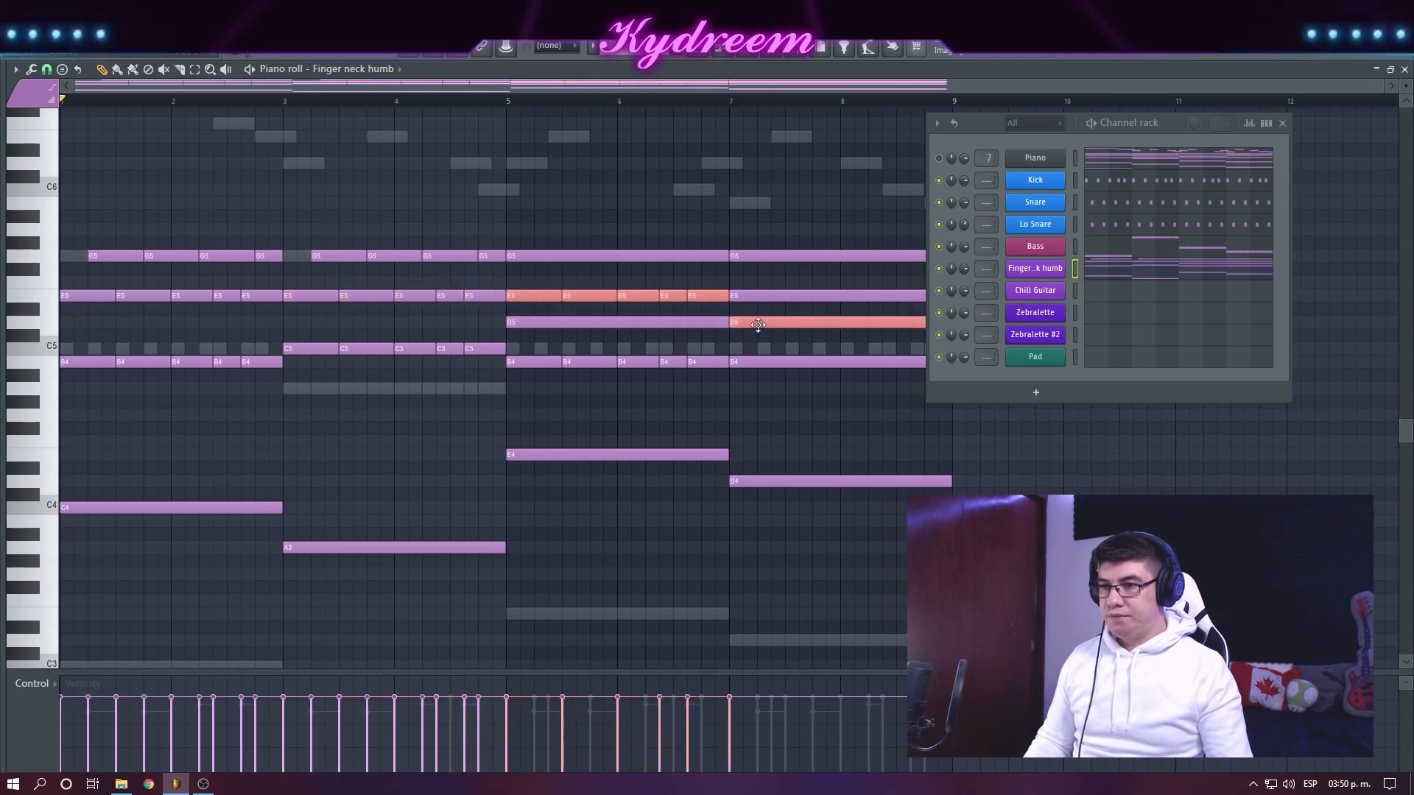
right_click(550, 322)
drag(538, 299, 537, 328)
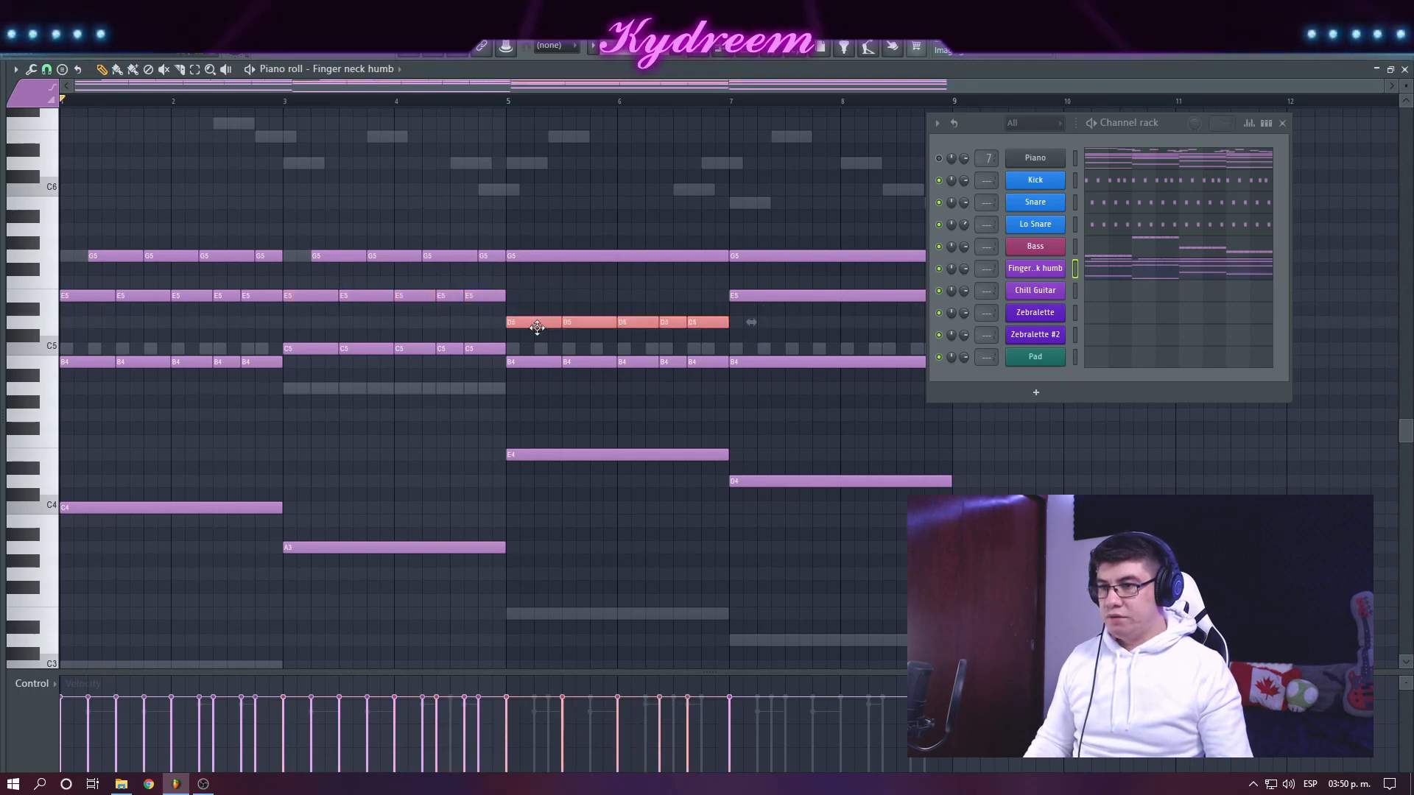
Replace the long G5 notes in bars 5 to 8 with copies of the rhythmic G5 notes.
drag(622, 82, 674, 89)
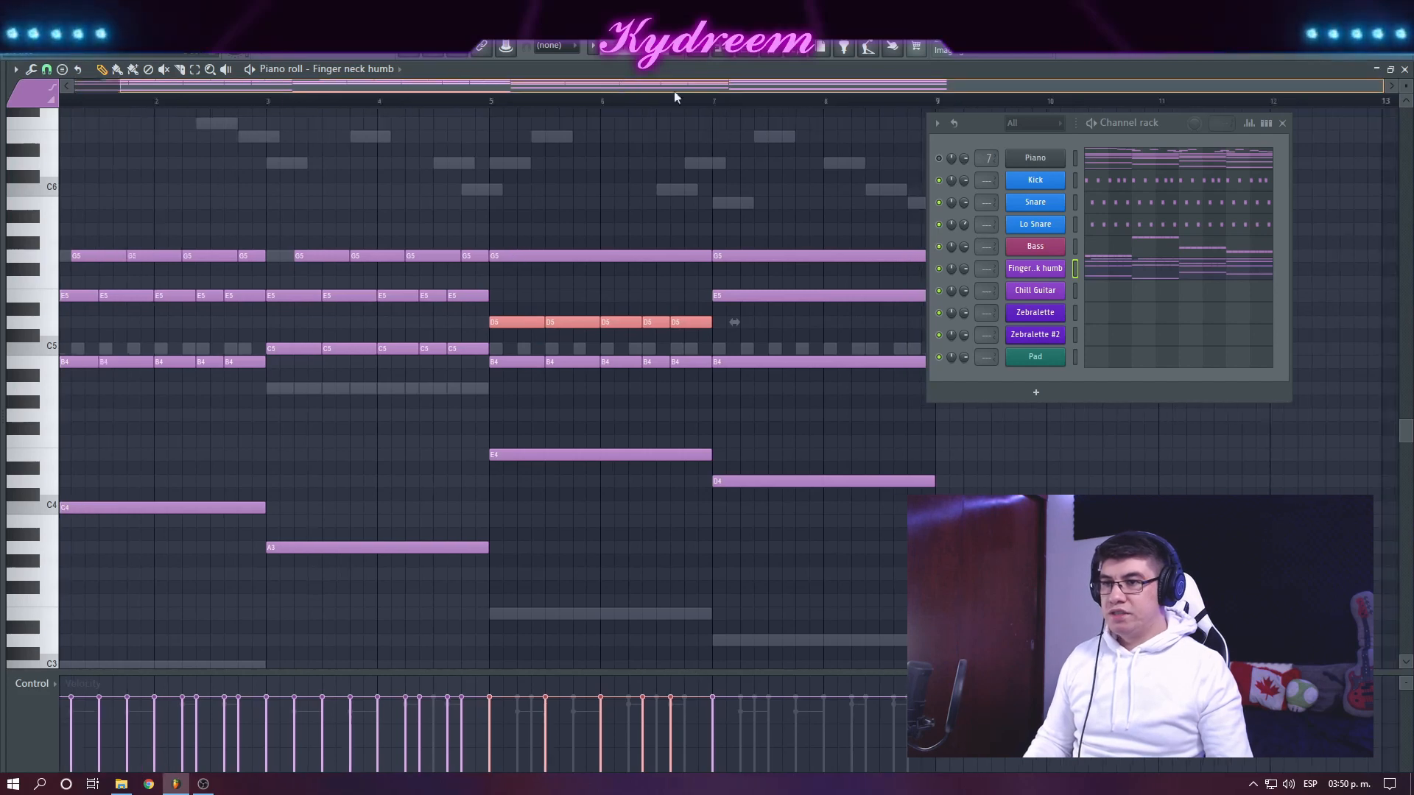
right_click(699, 263)
right_click(640, 262)
drag(487, 228, 727, 270)
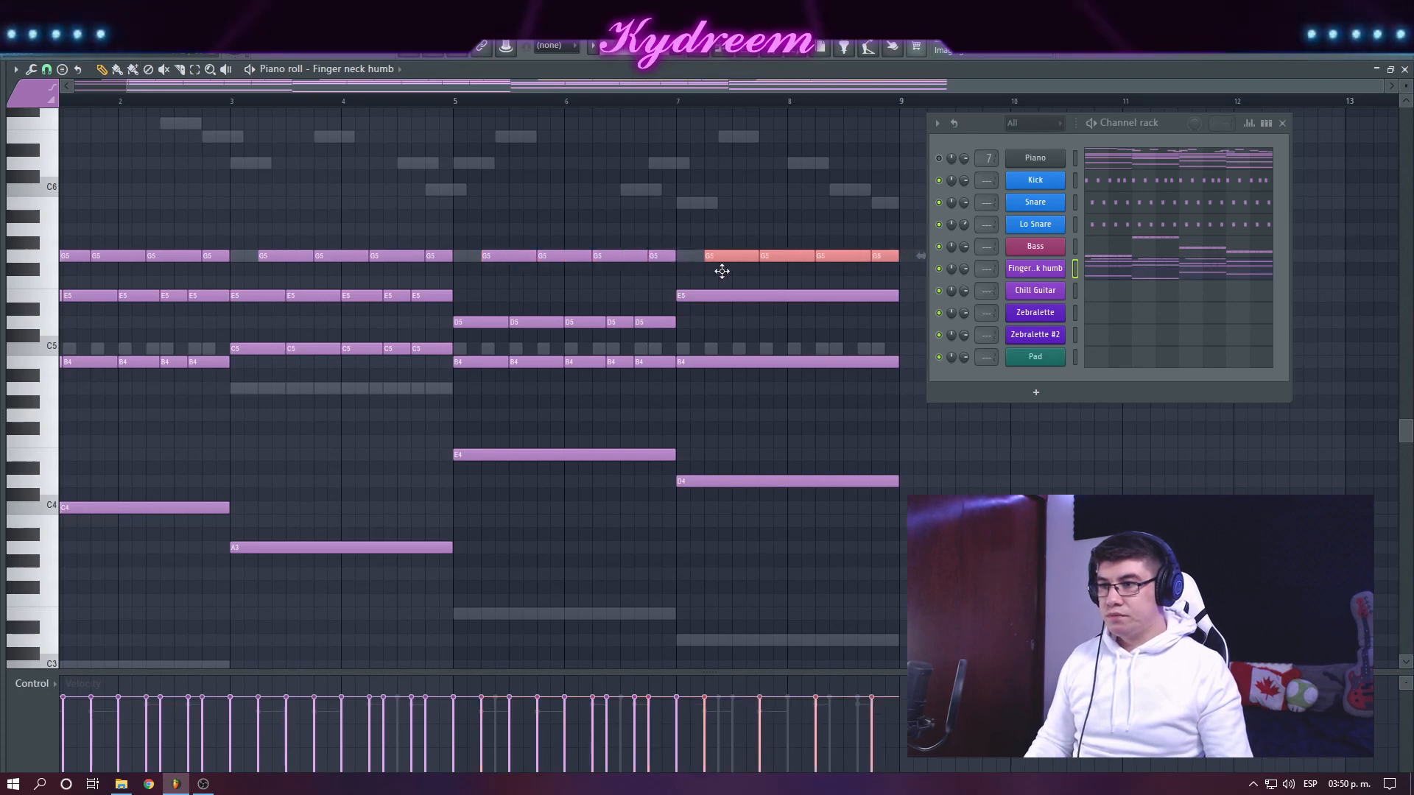
Replace the long E5 and B4 notes in bars 7 and 8 with copied rhythms aligned to the start of bar 7.
drag(589, 338, 700, 293)
right_click(701, 298)
right_click(699, 362)
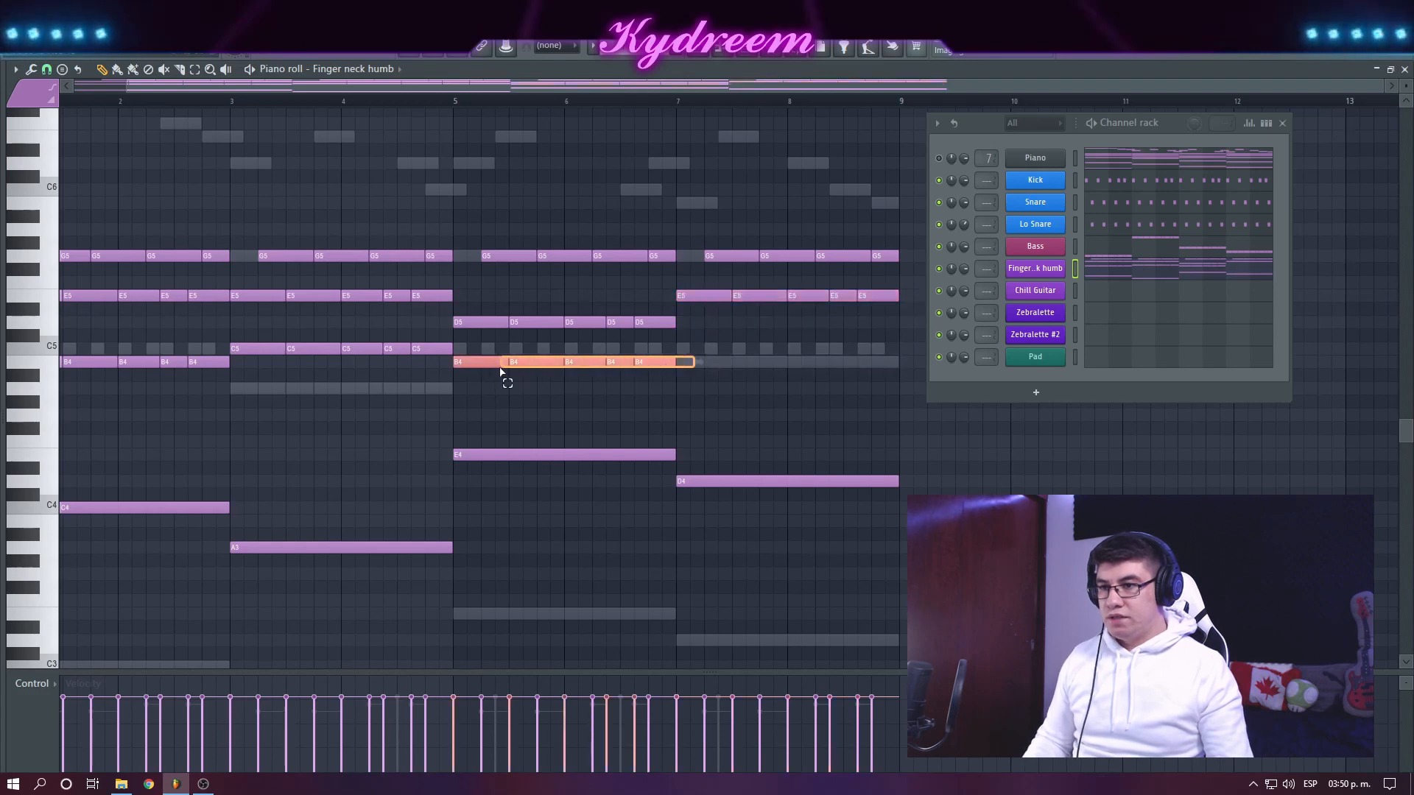
drag(553, 361, 720, 364)
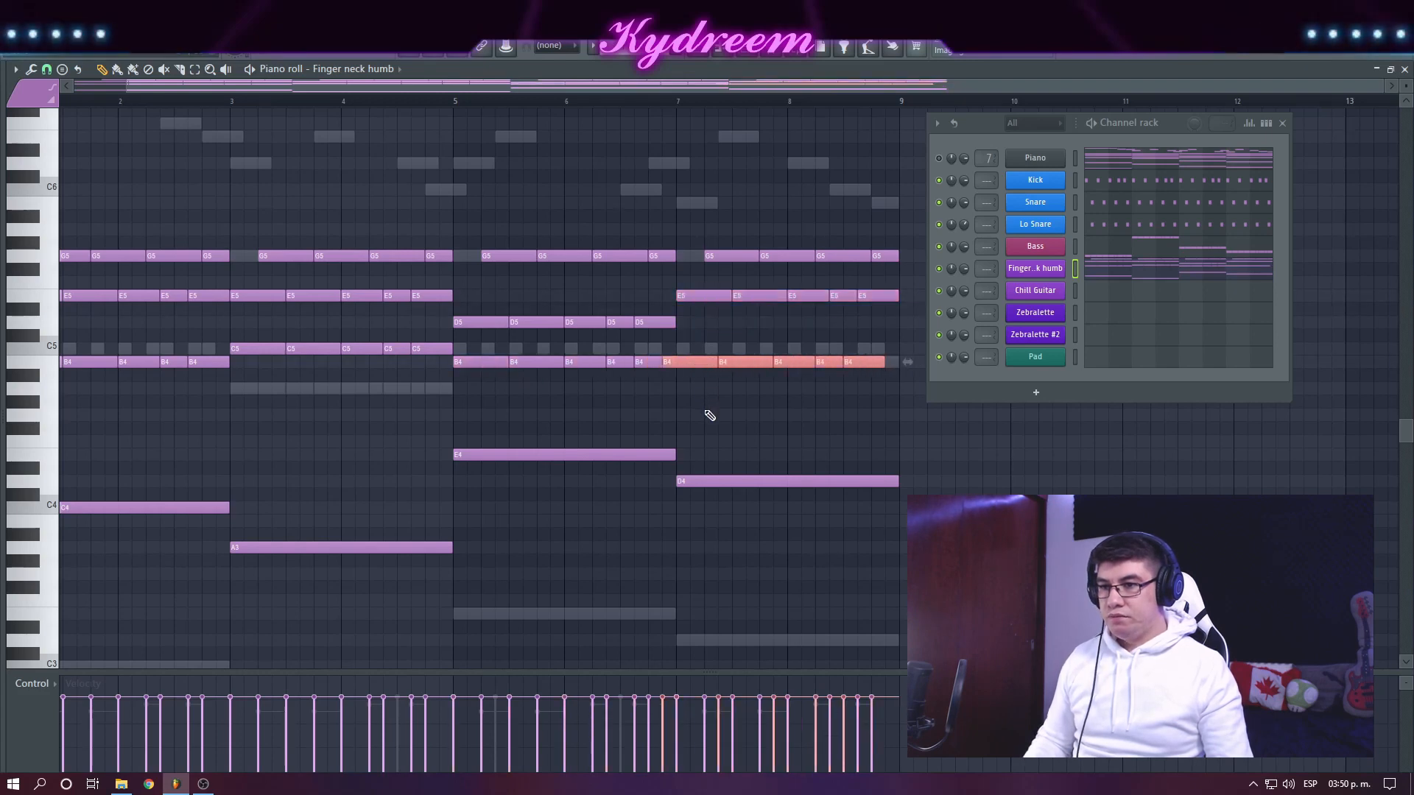
drag(865, 346, 667, 383)
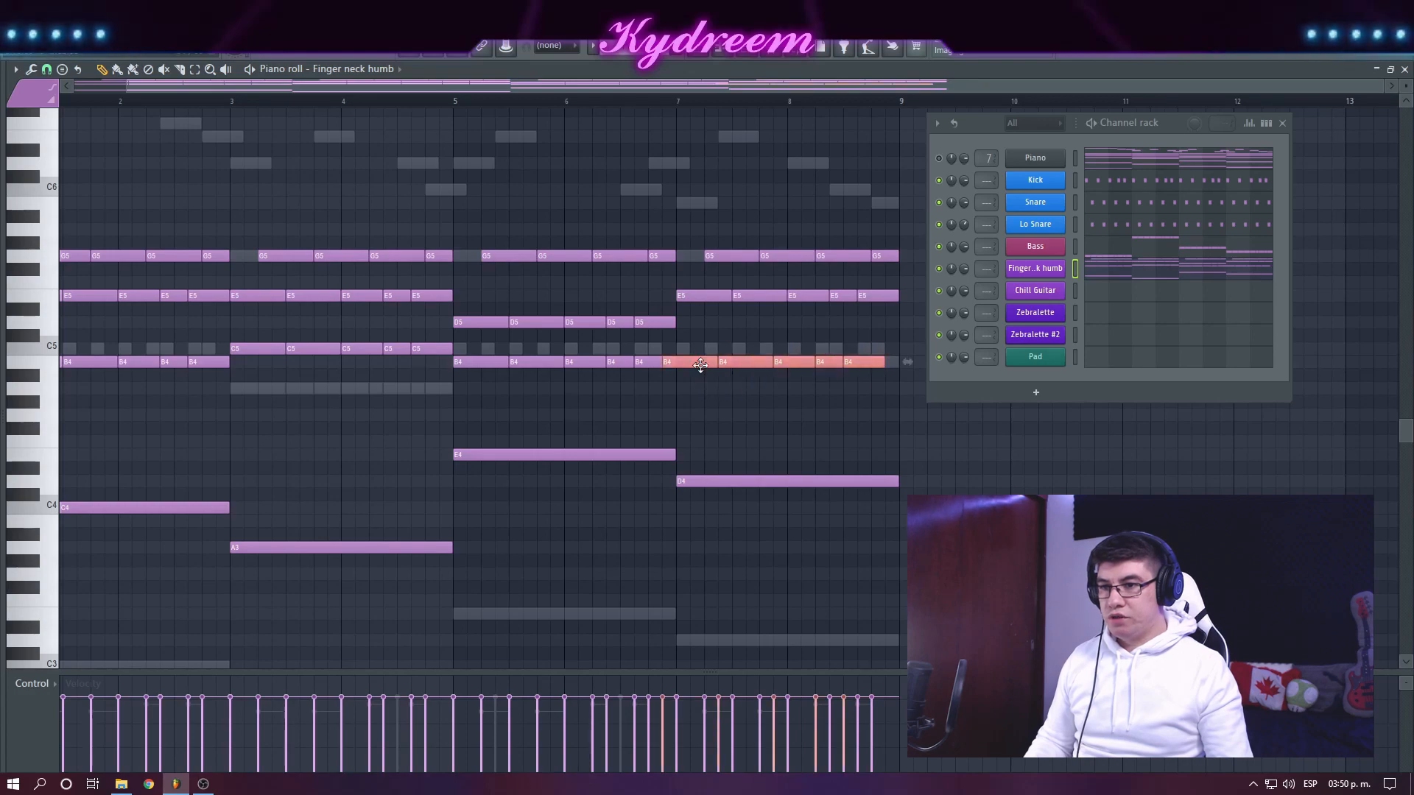
drag(96, 104, 24, 106)
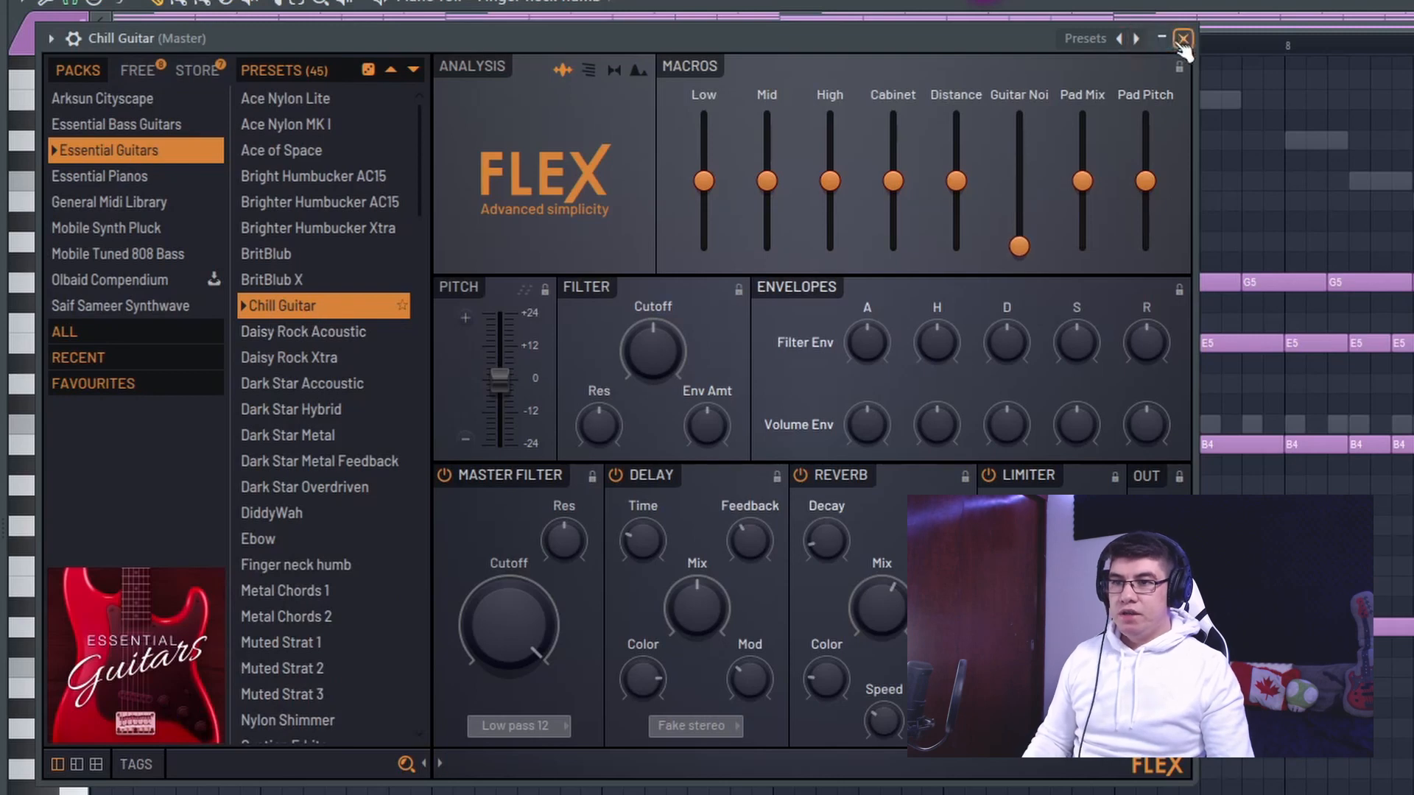
Close the Chill Guitar instrument and copy the Piano's long chord notes from C4, A3, E4 and D4 upward into the Chill Guitar piano roll.
click(1181, 42)
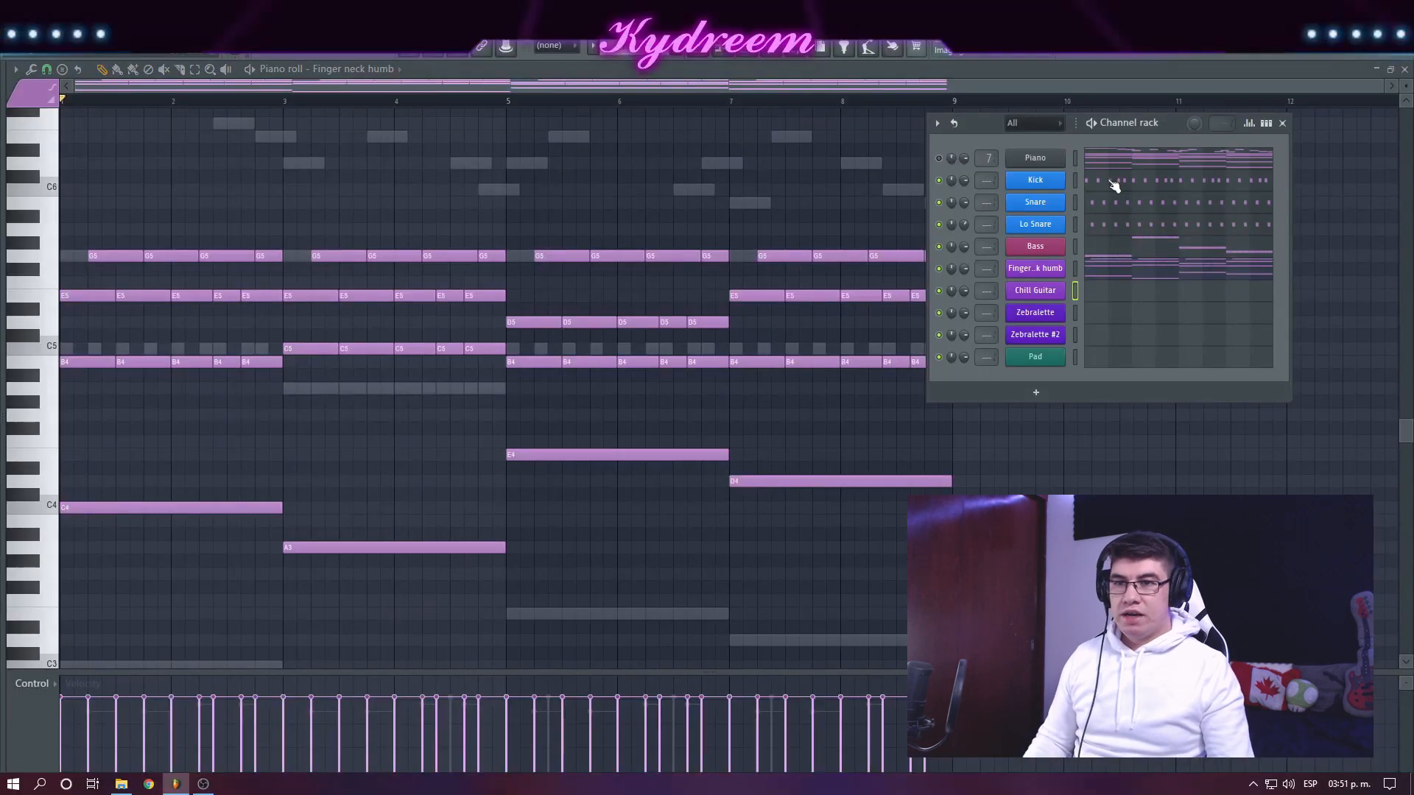
click(1116, 163)
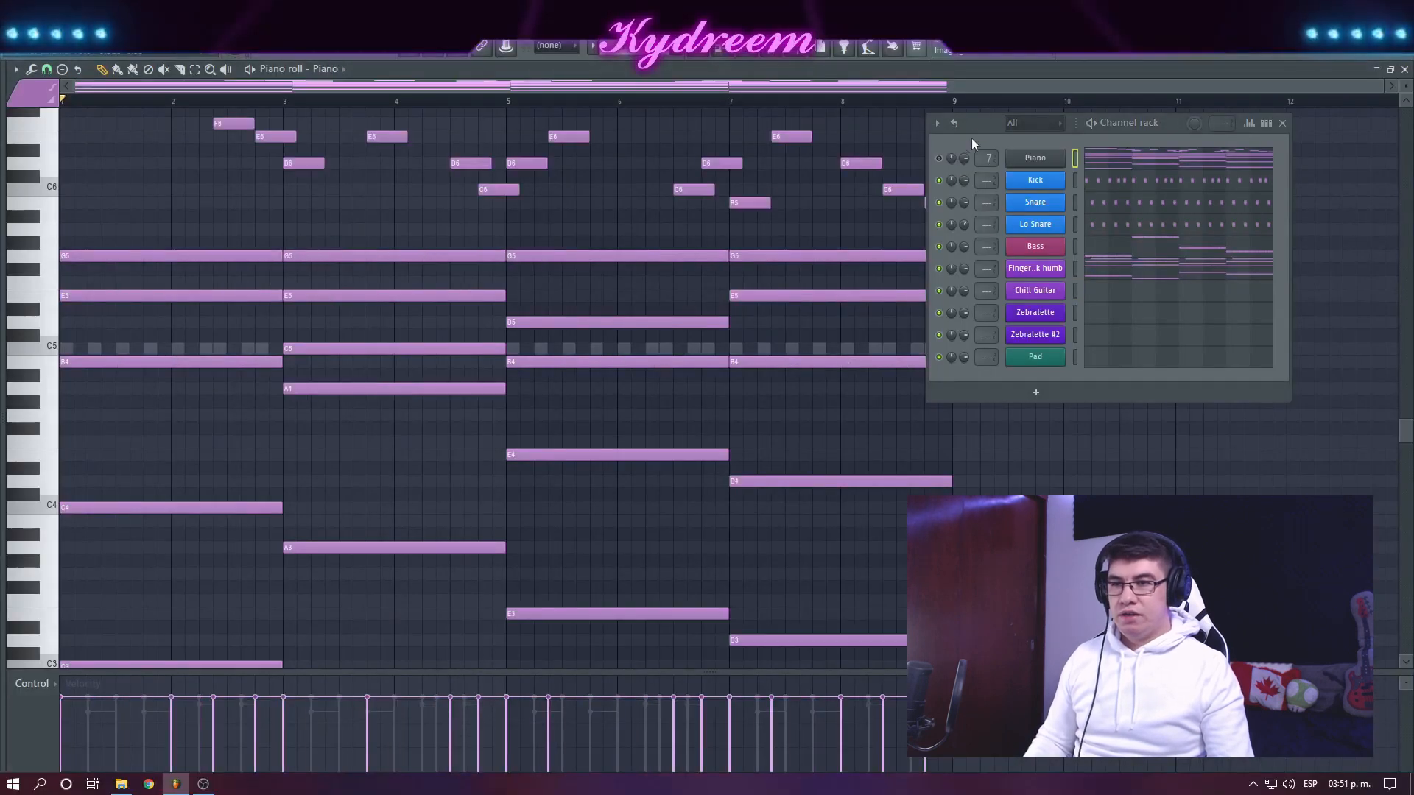
drag(972, 142, 1158, 262)
drag(973, 238, 240, 589)
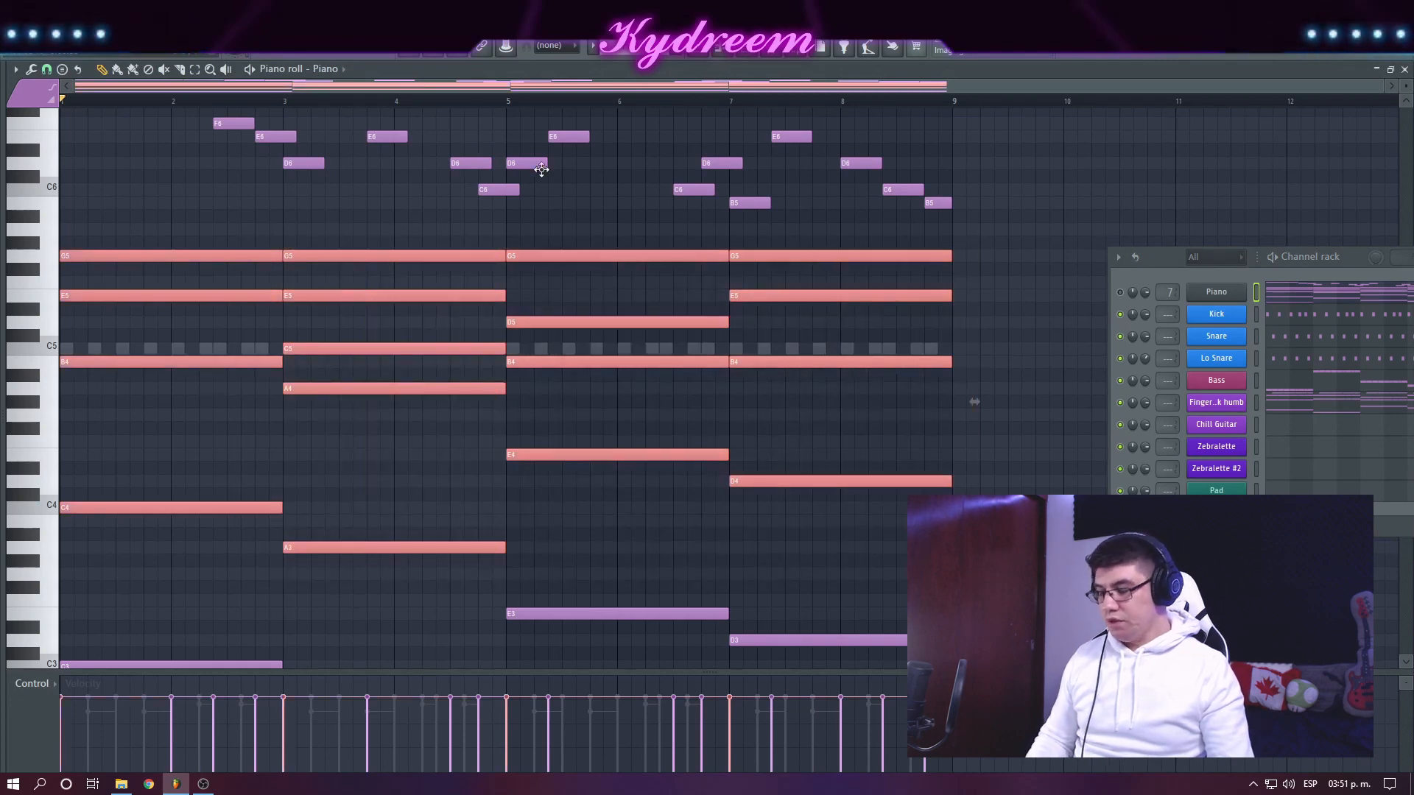
click(1272, 433)
key(ctrl+v)
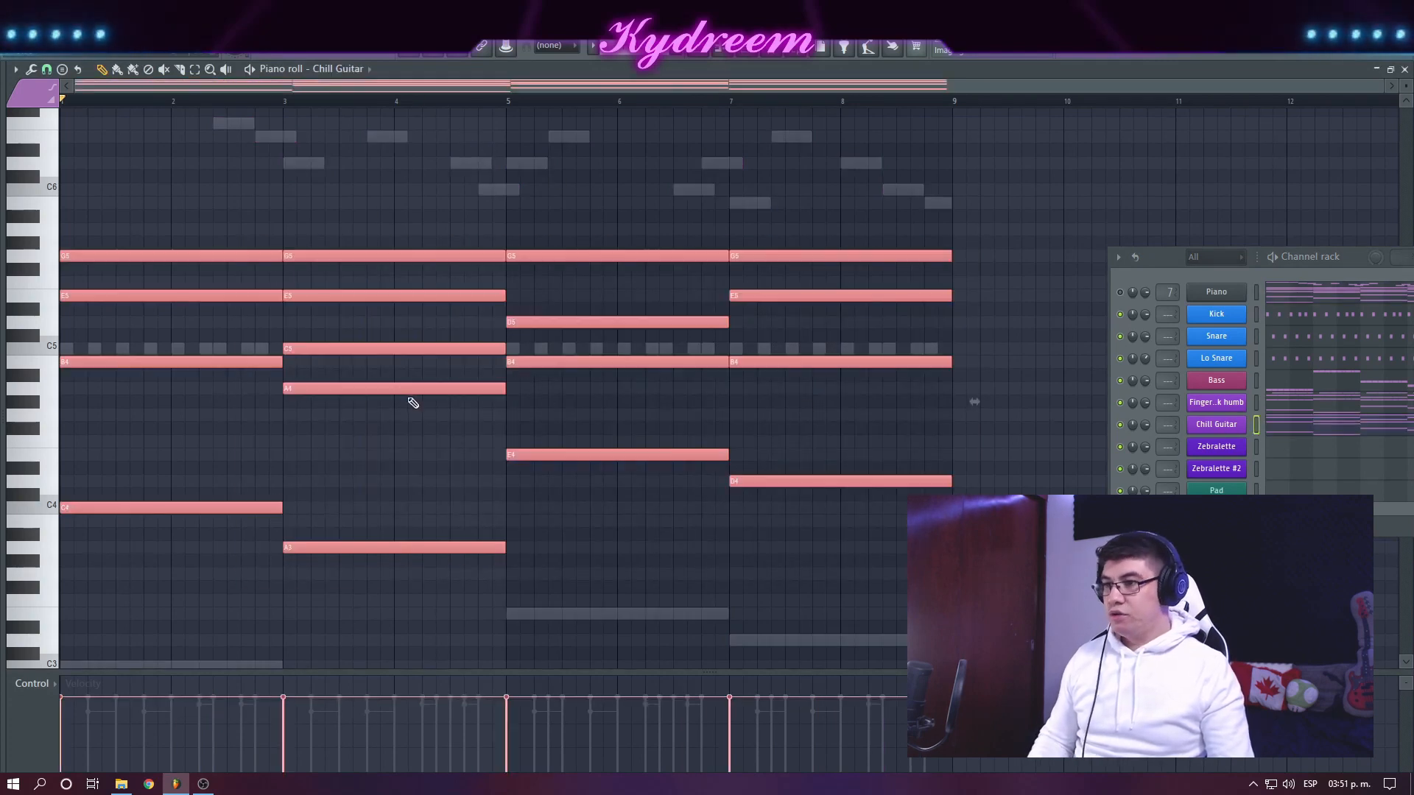
Delete the low C4, A3, E4, D4 and A4 notes from the Chill Guitar and transpose the remaining chords up one octave.
click(444, 282)
right_click(272, 510)
right_click(298, 548)
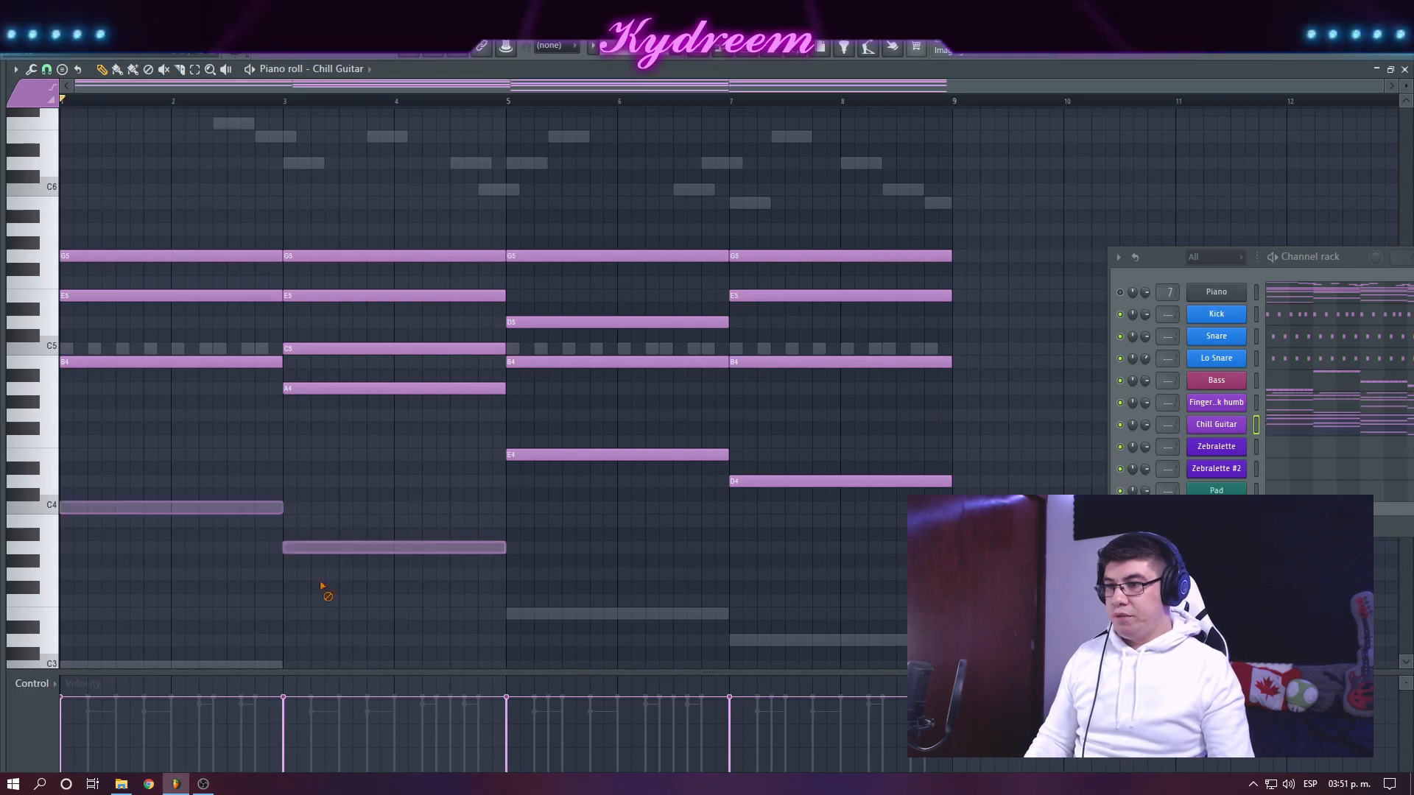
right_click(552, 455)
right_click(744, 482)
scroll(533, 546, up, 3)
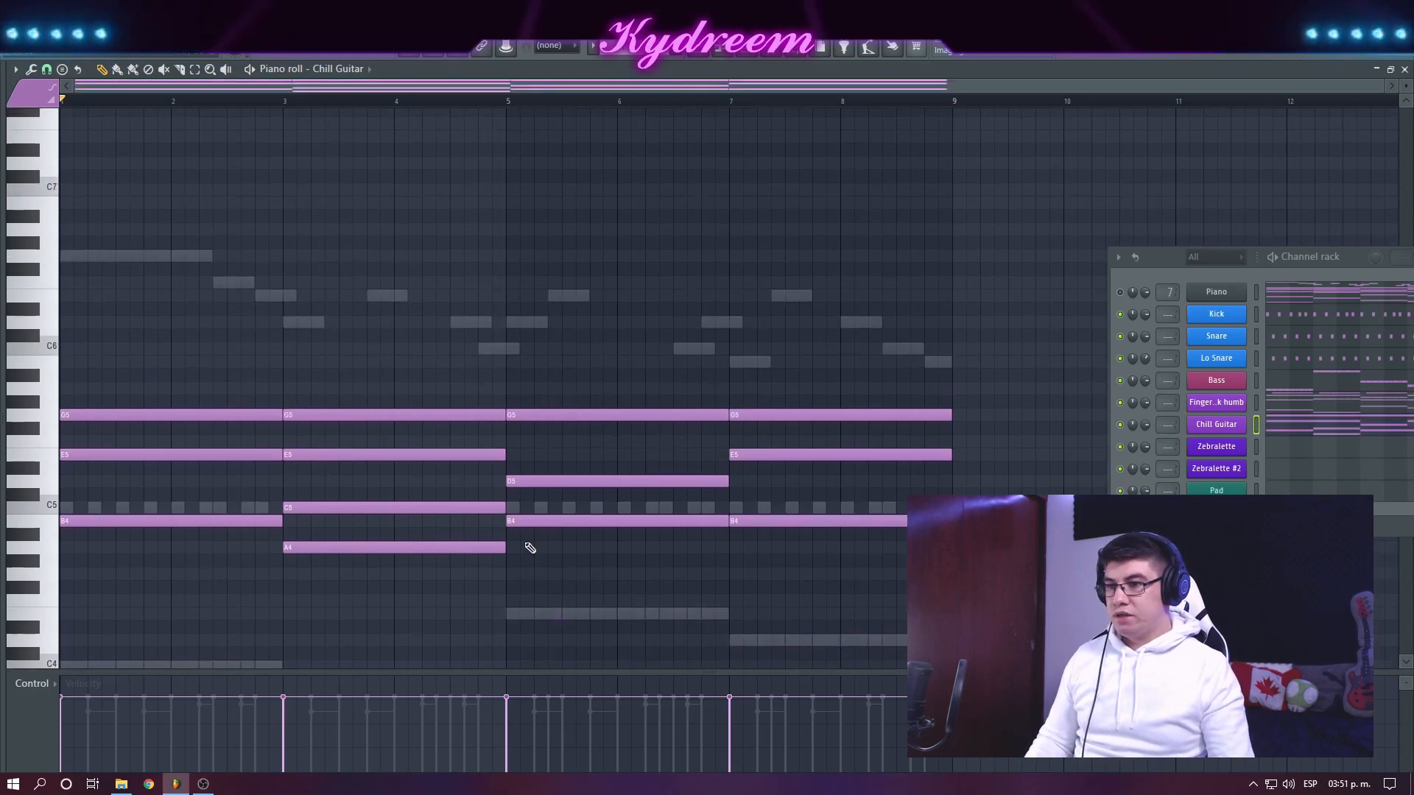
right_click(395, 549)
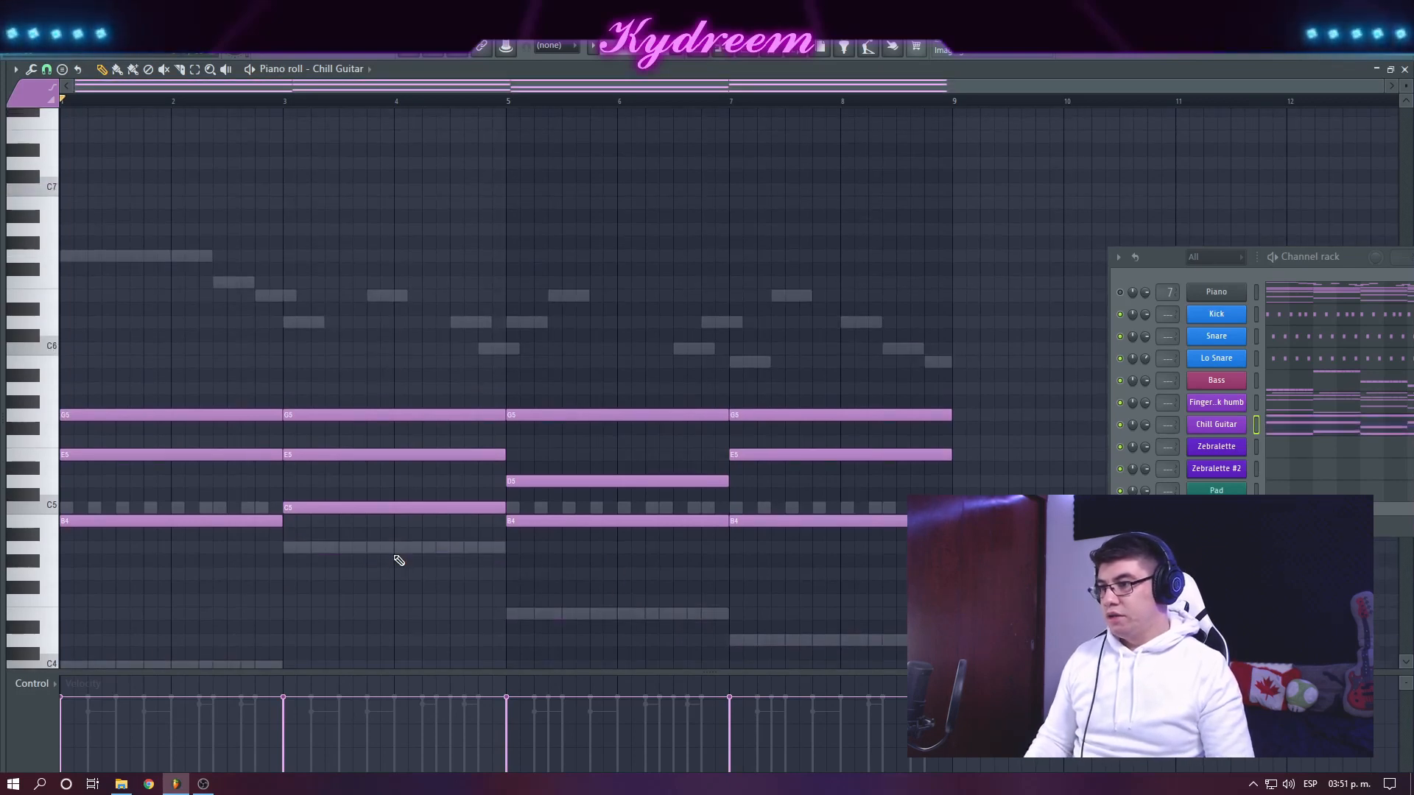
key(ctrl+Up)
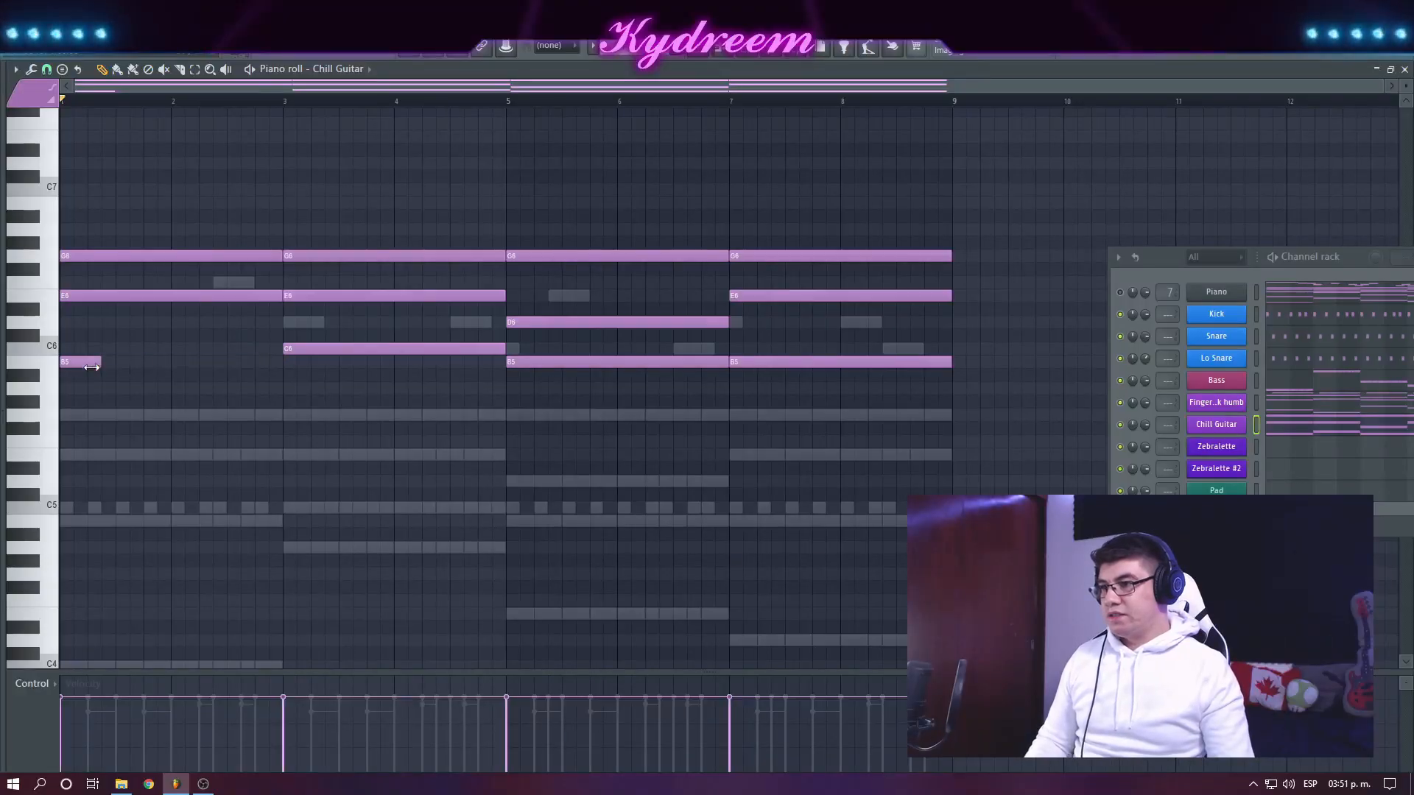
Shorten the first B5 note to one grid cell and repeat it to make four consecutive B5 notes.
drag(91, 366, 76, 367)
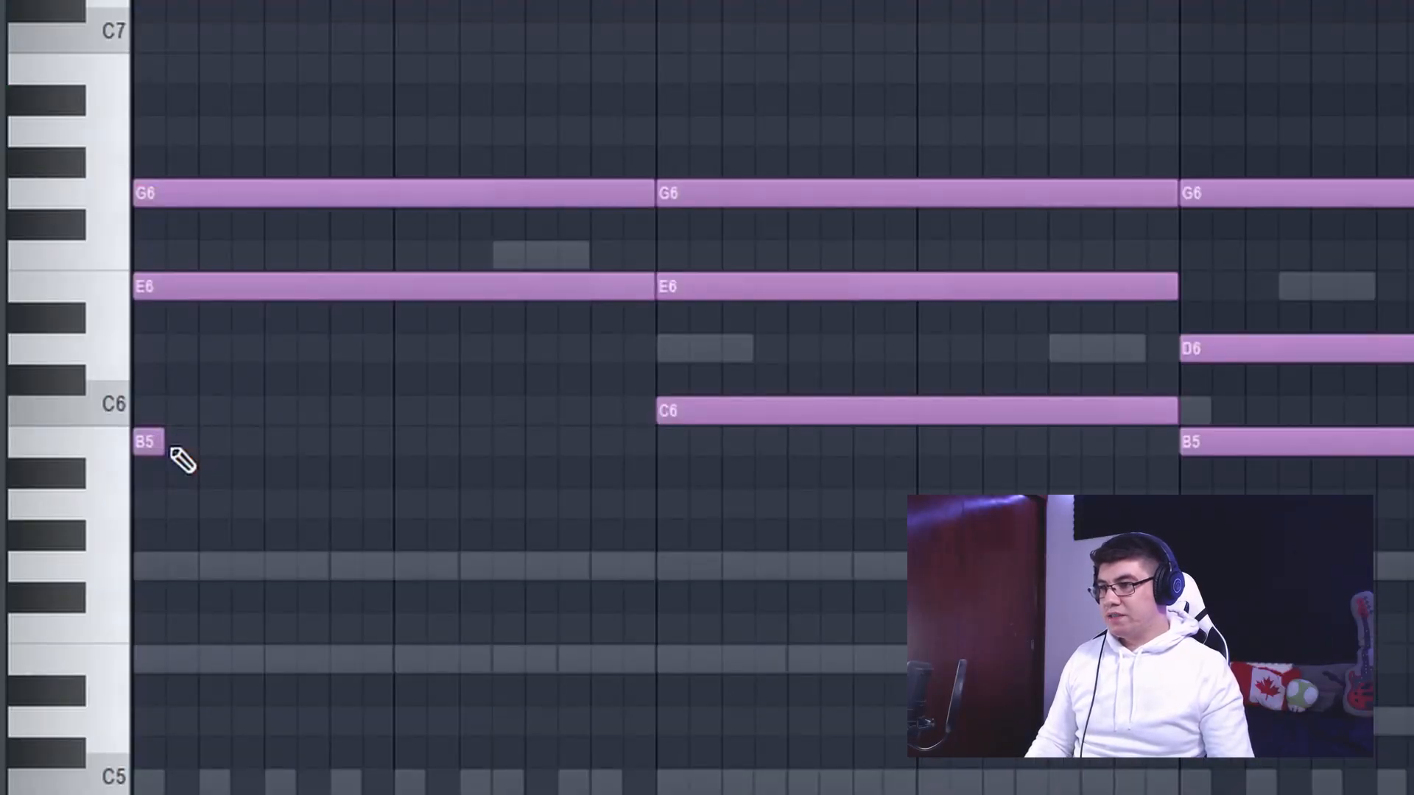
click(179, 443)
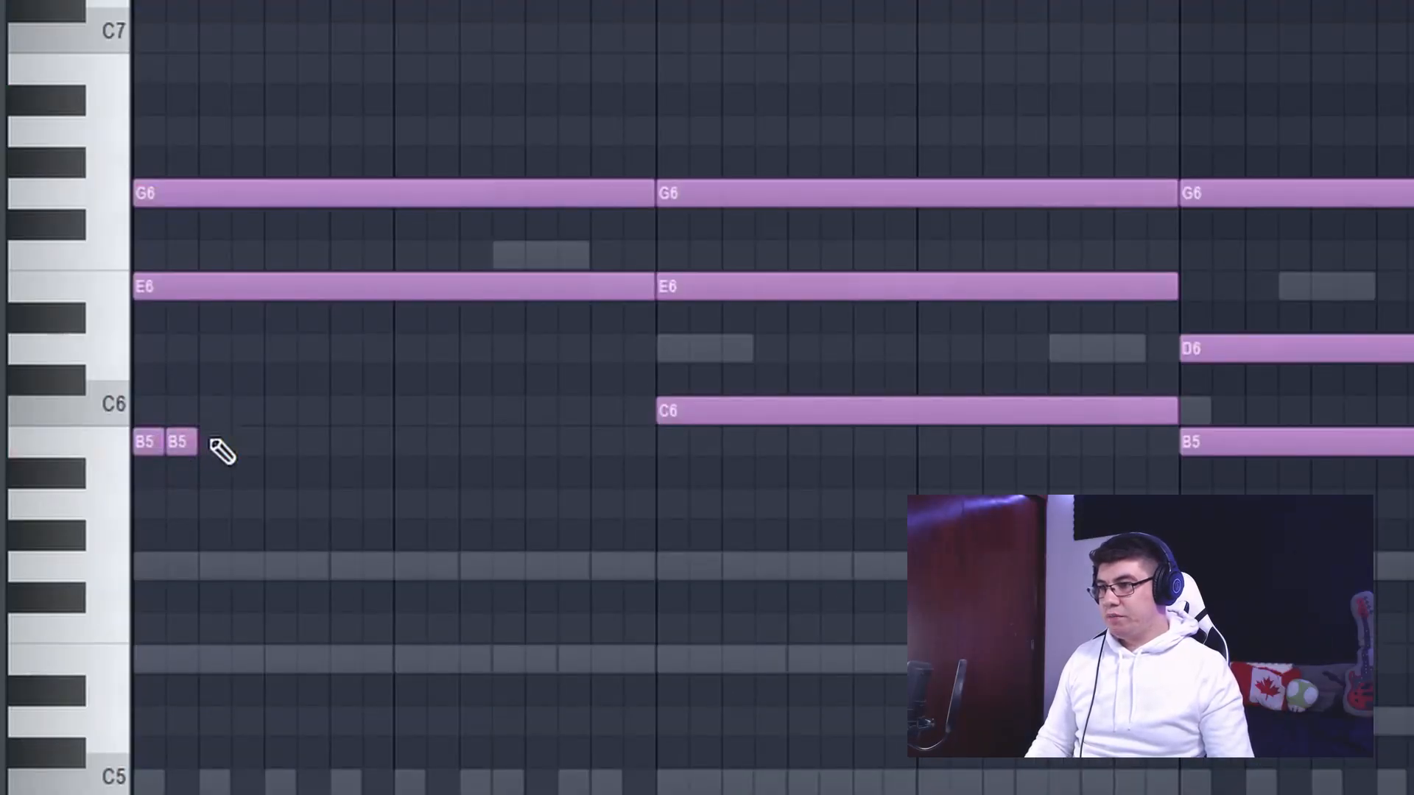
click(235, 444)
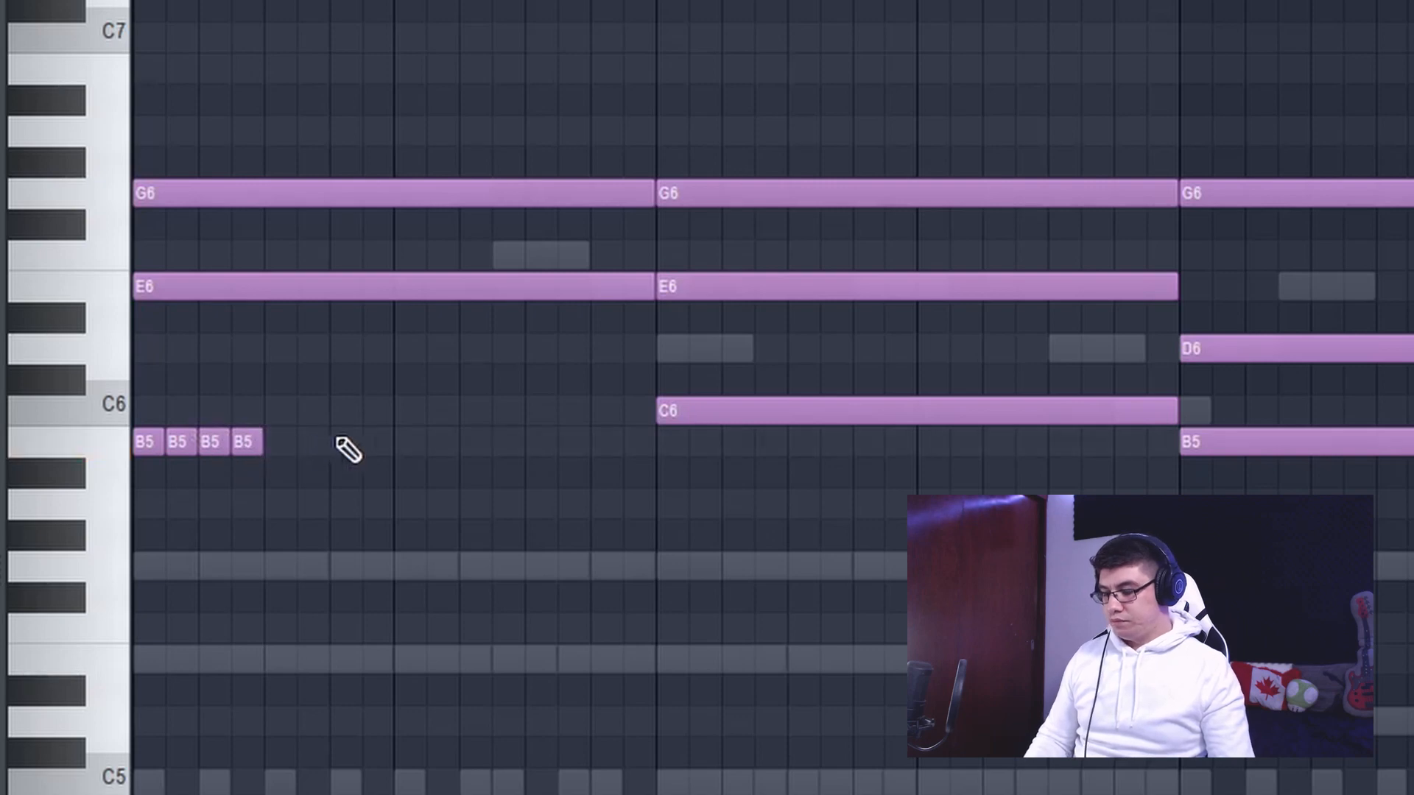
Mute the long G6 and E6 notes in bars 1 and 2 and play the B5 notes.
drag(398, 187, 424, 284)
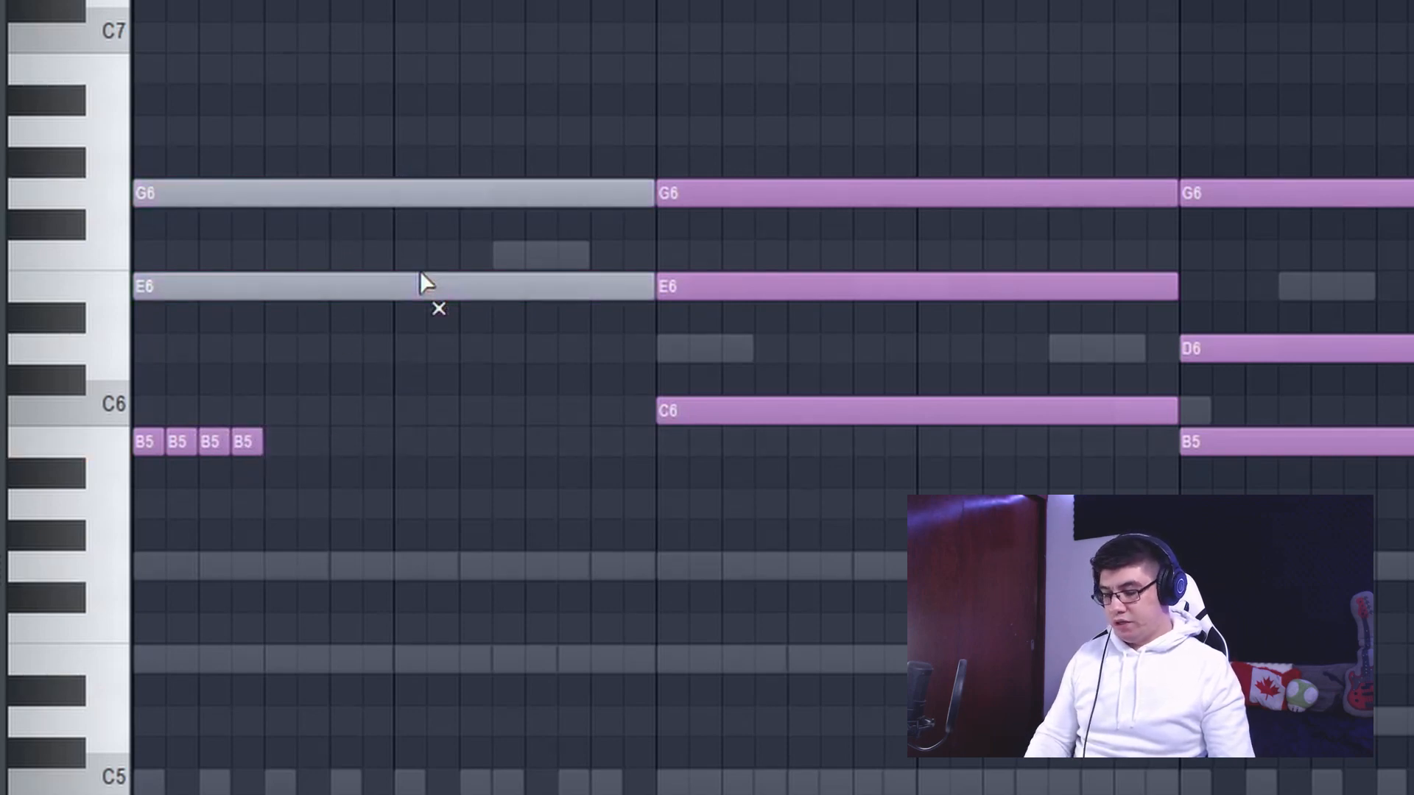
key(p)
key(space)
key(space)
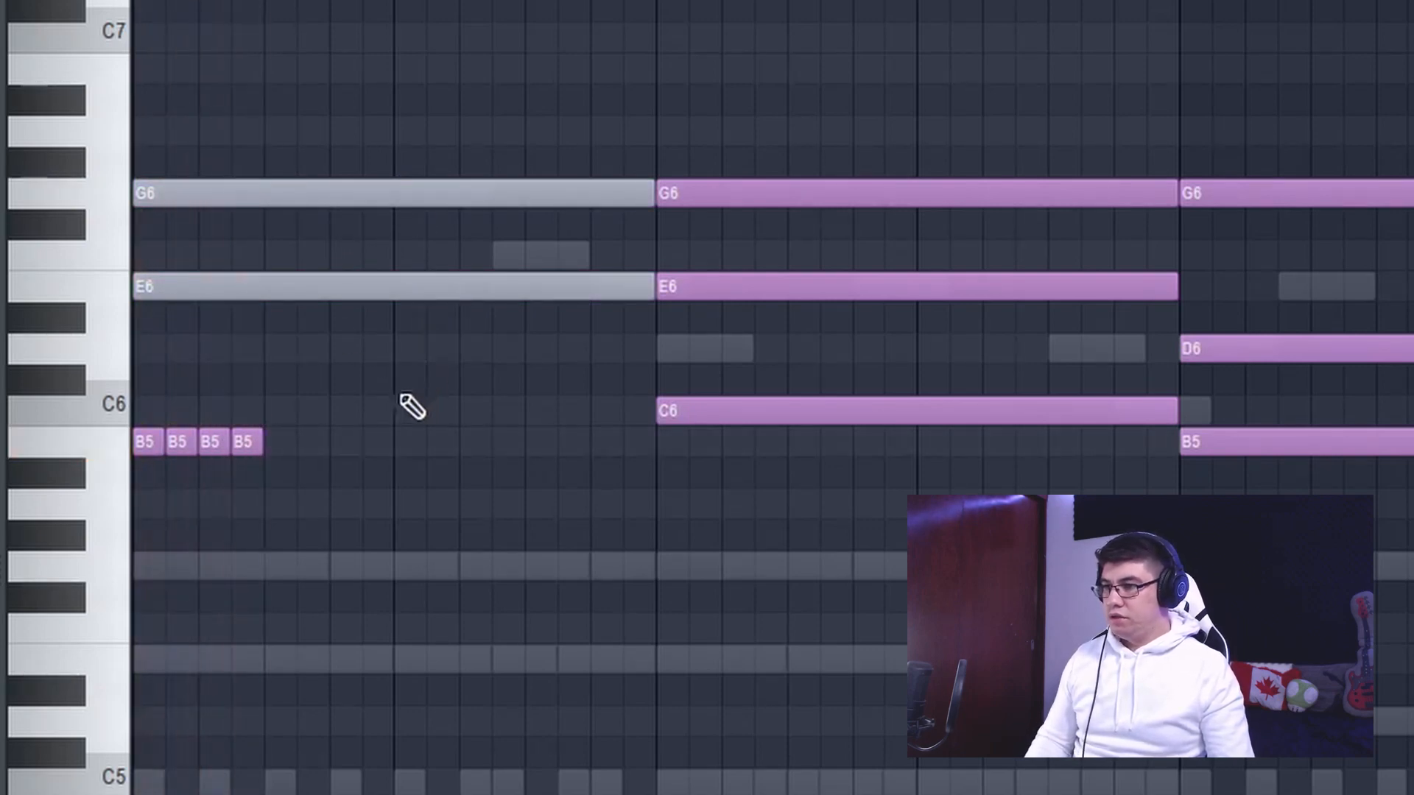
key(space)
key(space)
Replace the muted G6 with three short G6 notes, moving the fourth B5 up as the first, and play the pattern.
click(224, 198)
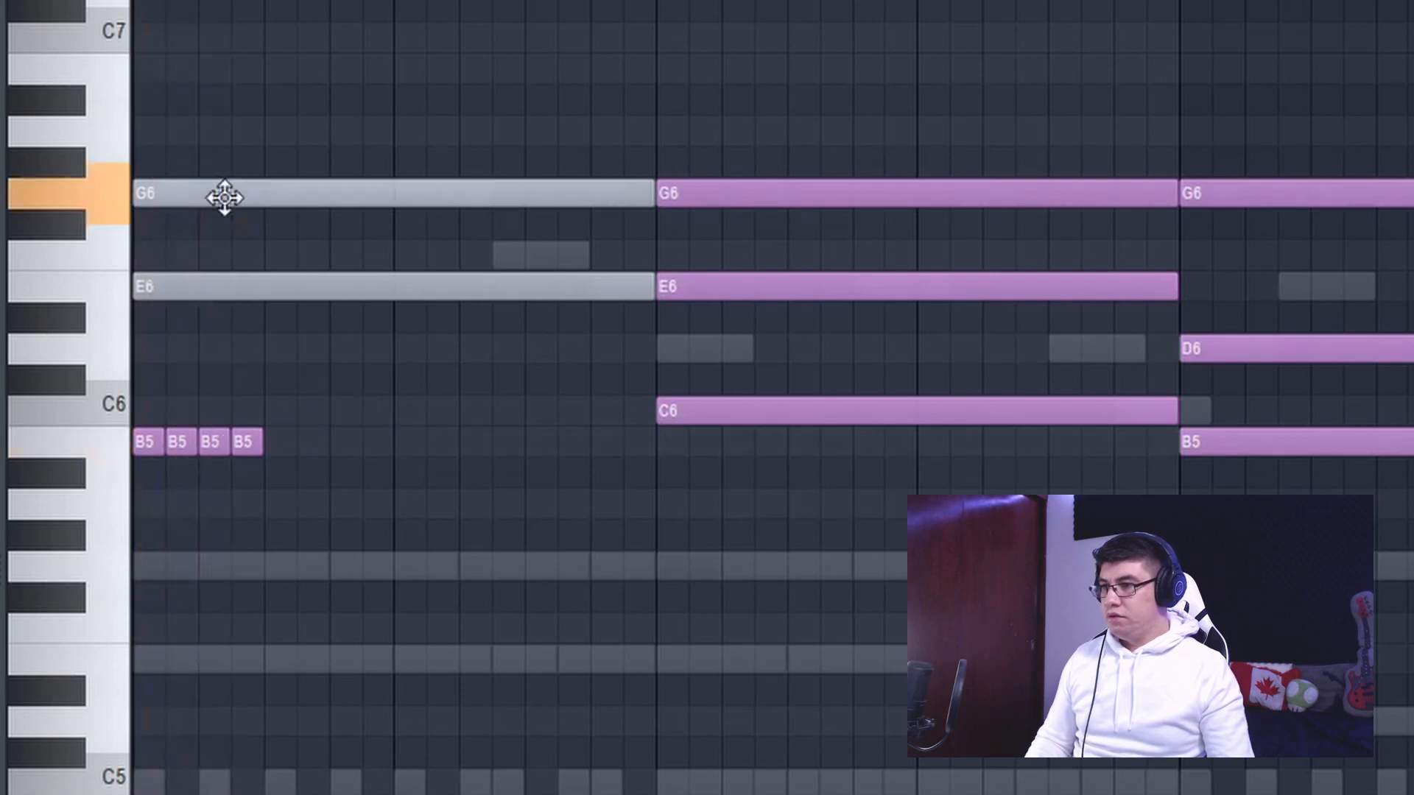
right_click(297, 195)
drag(244, 444, 237, 193)
click(277, 193)
click(307, 194)
key(space)
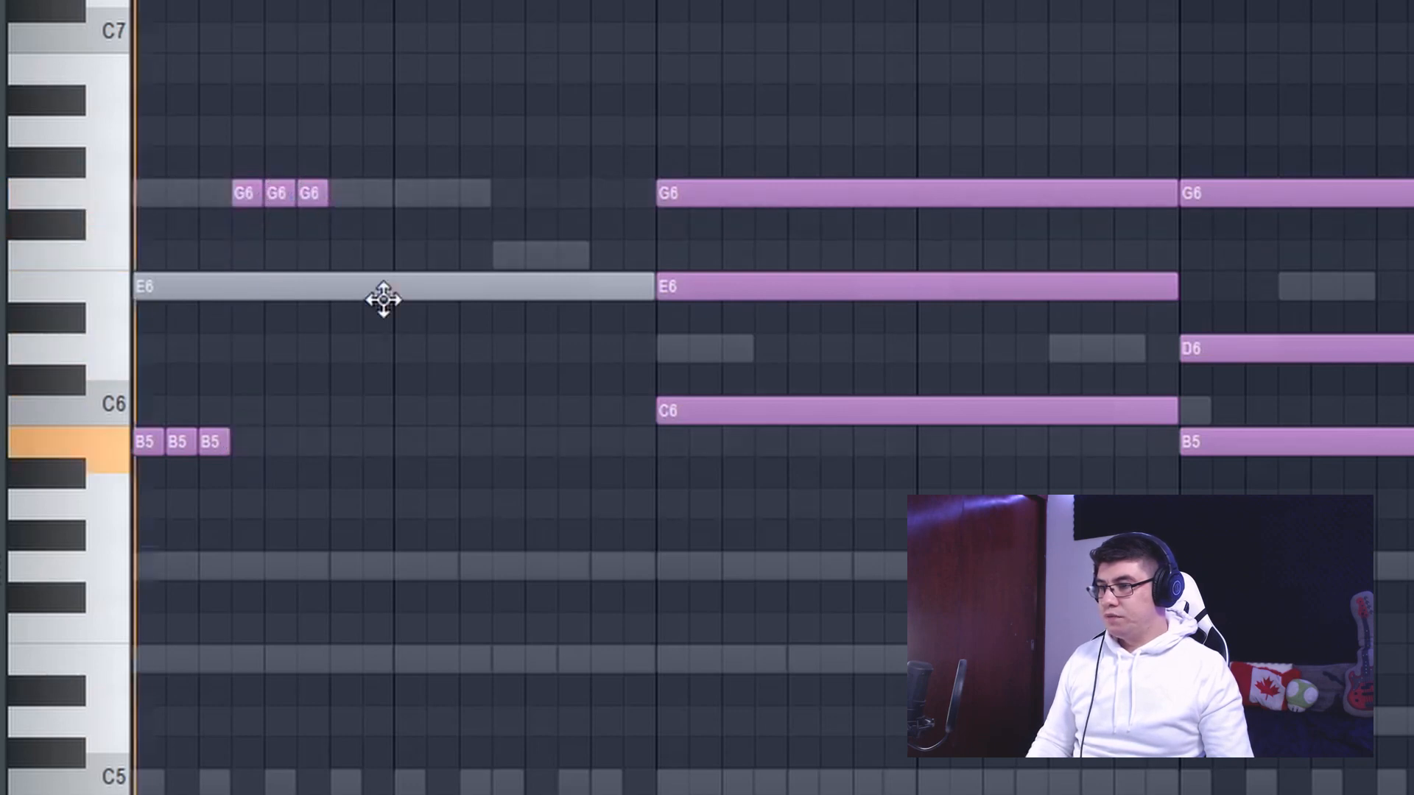
key(space)
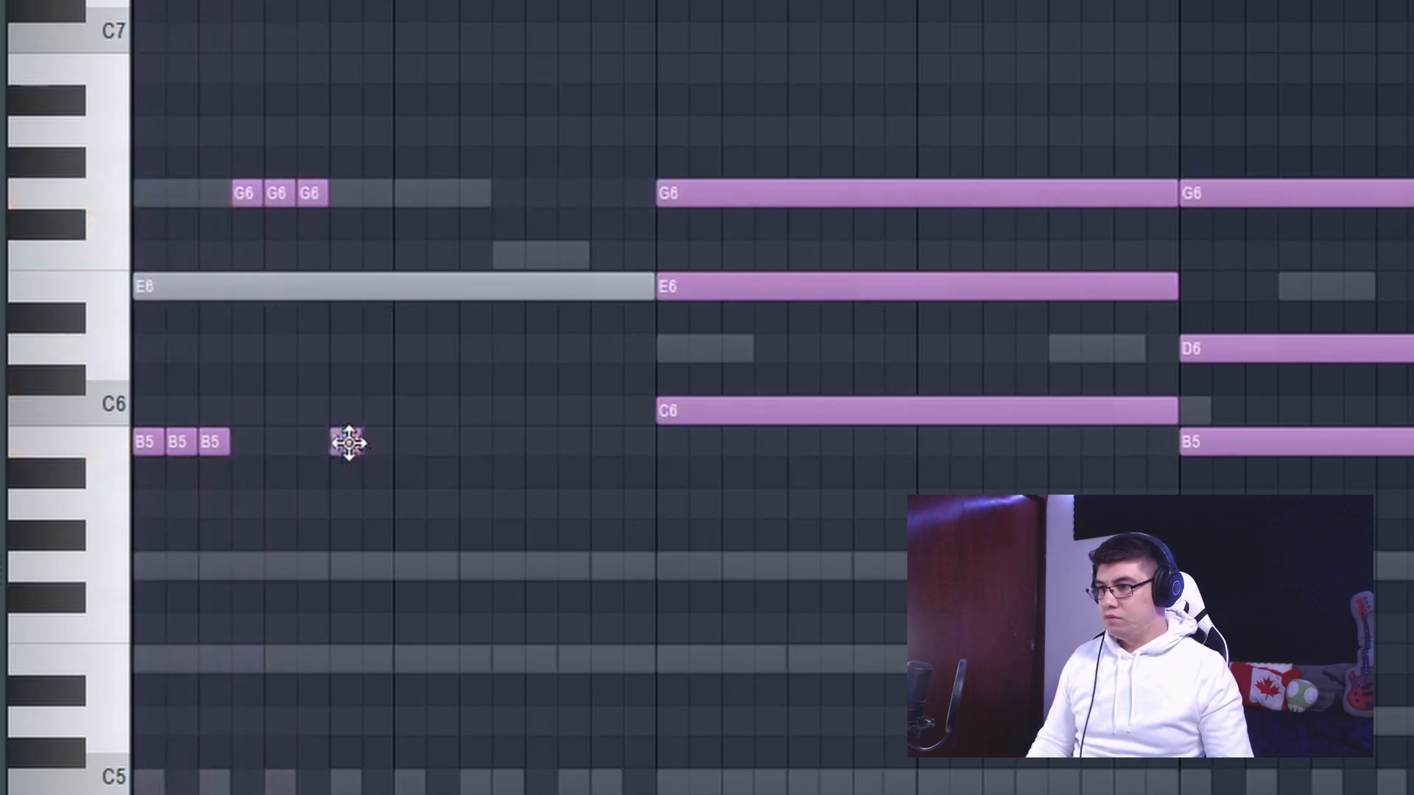
Add three short B5 notes right after the G6 group and play the pattern.
click(409, 443)
key(space)
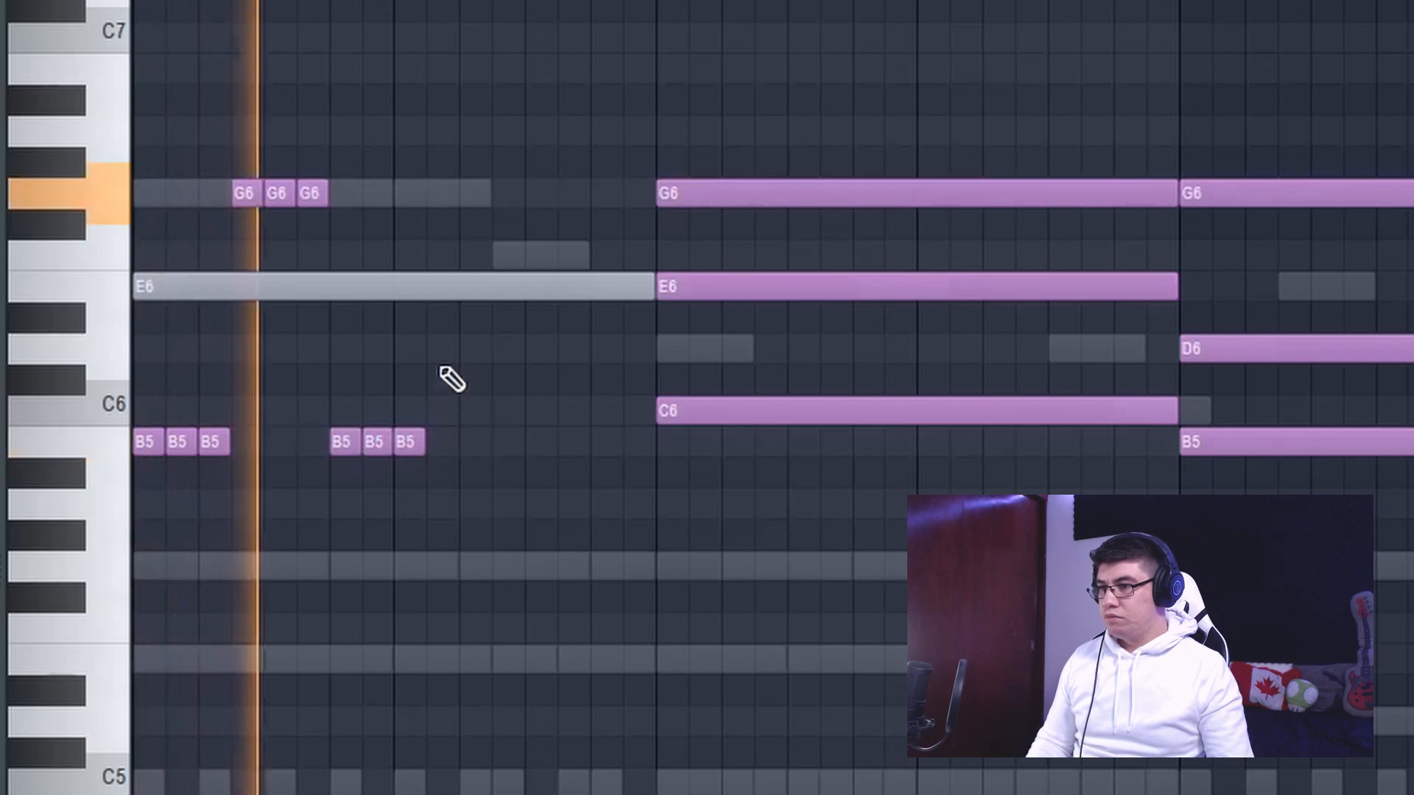
key(space)
Add three short G6 notes after the second B5 group, play the pattern, and delete the muted E6 note.
click(474, 193)
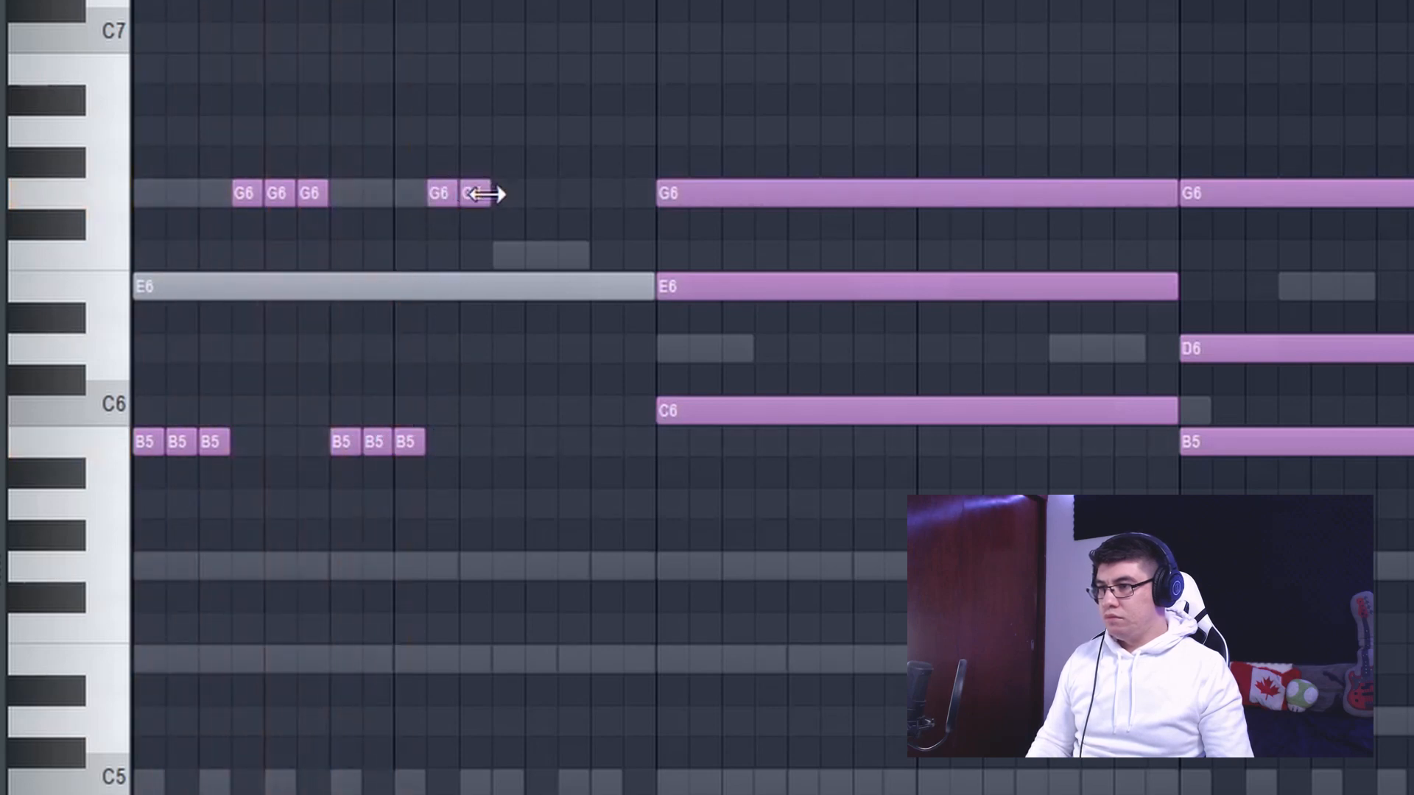
click(505, 193)
key(space)
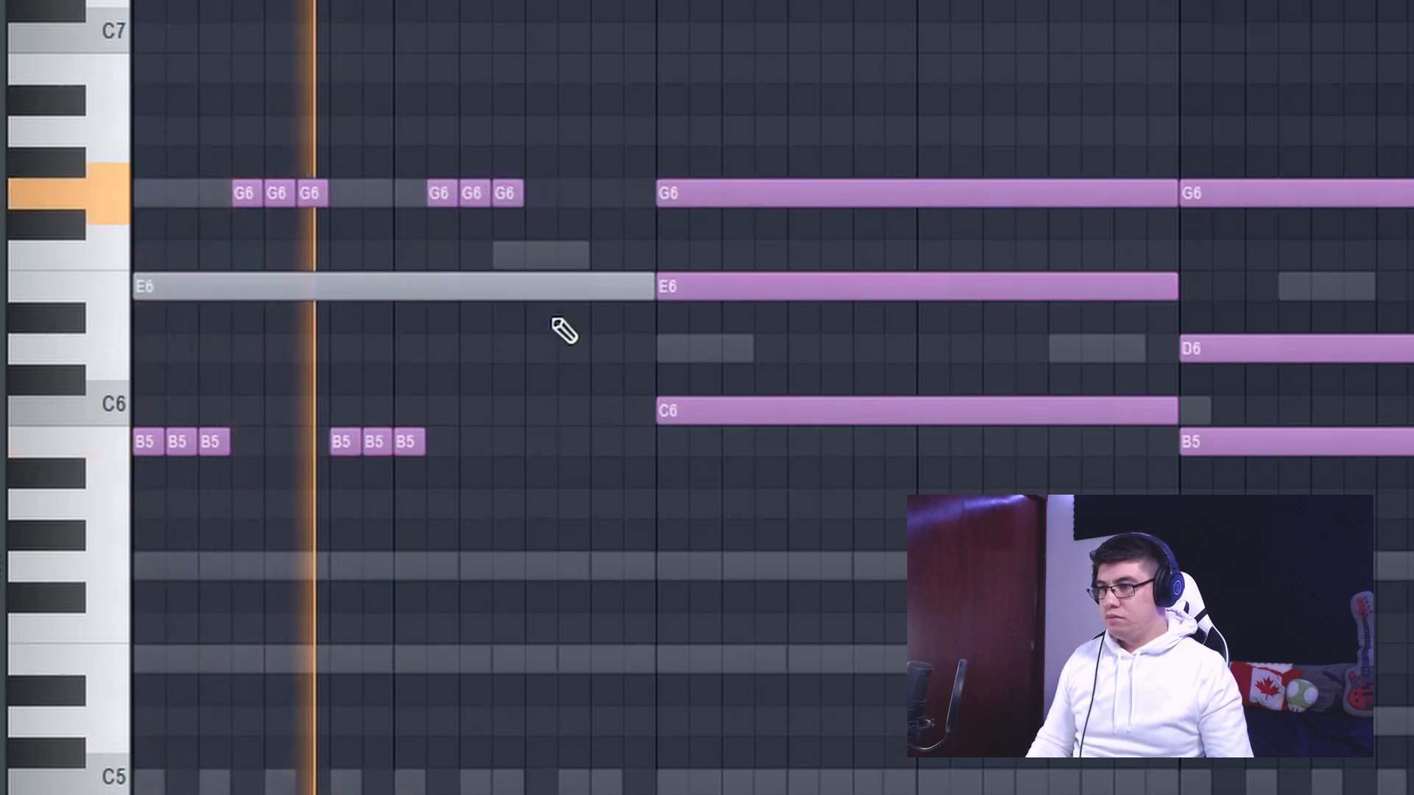
key(space)
right_click(539, 286)
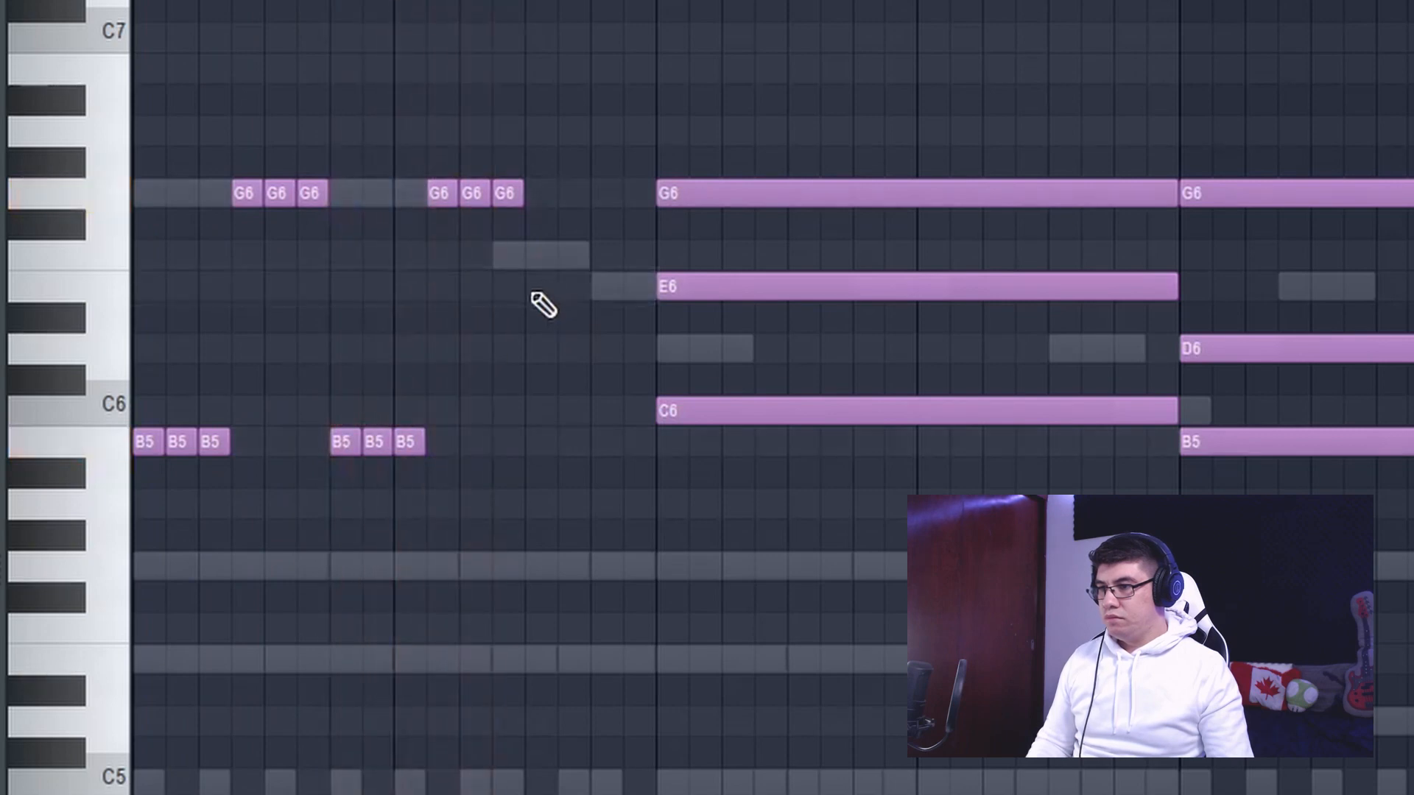
Add four short E6 notes after the second G6 group in bar 2 and play the pattern.
click(541, 288)
click(638, 288)
key(space)
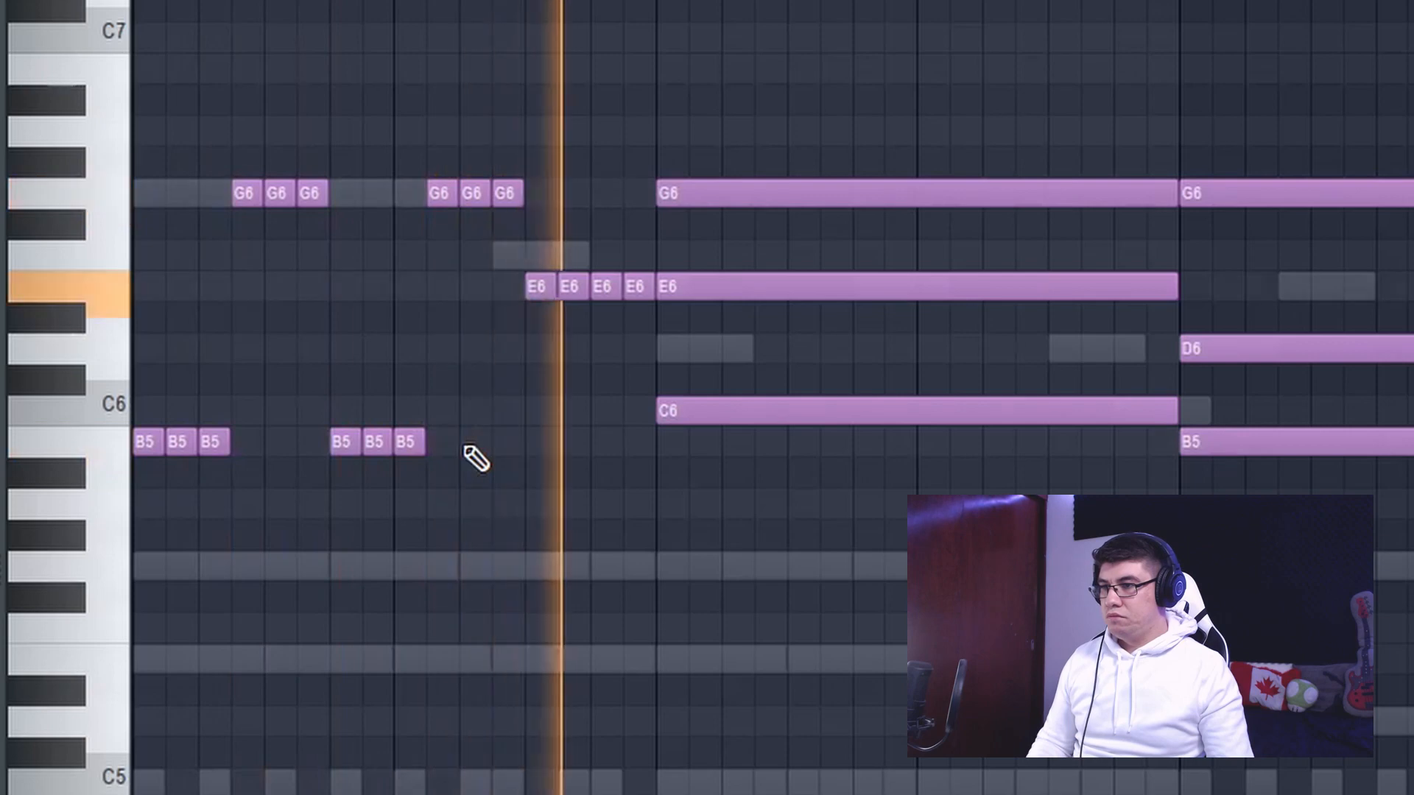
key(space)
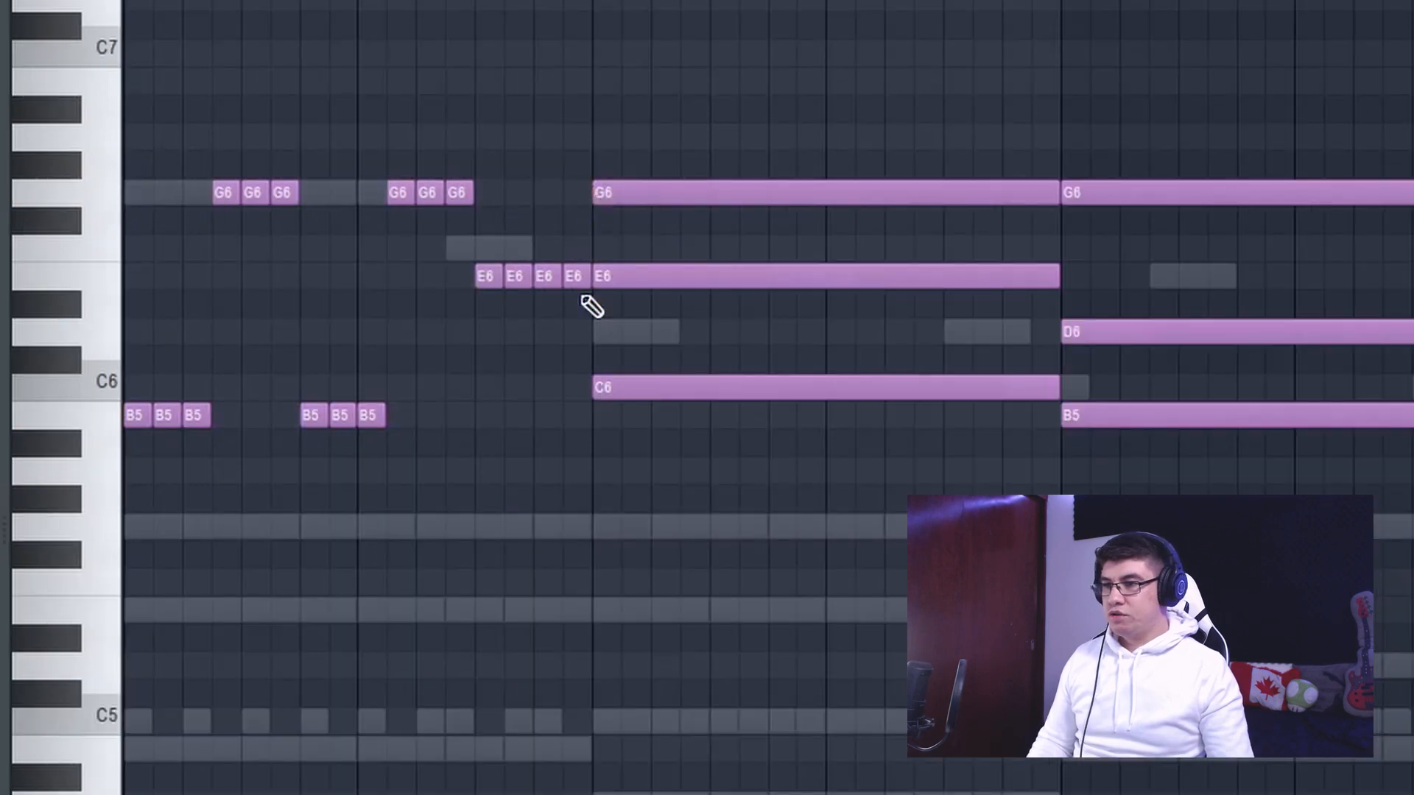
Copy the two short B5 groups into bars 3 and 4 on C6, replacing the long C6 note.
mouse_move(459, 374)
ctrl+mouse_down()
mouse_move(144, 457)
mouse_move(362, 425)
ctrl+mouse_up()
drag(553, 433, 610, 375)
right_click(627, 385)
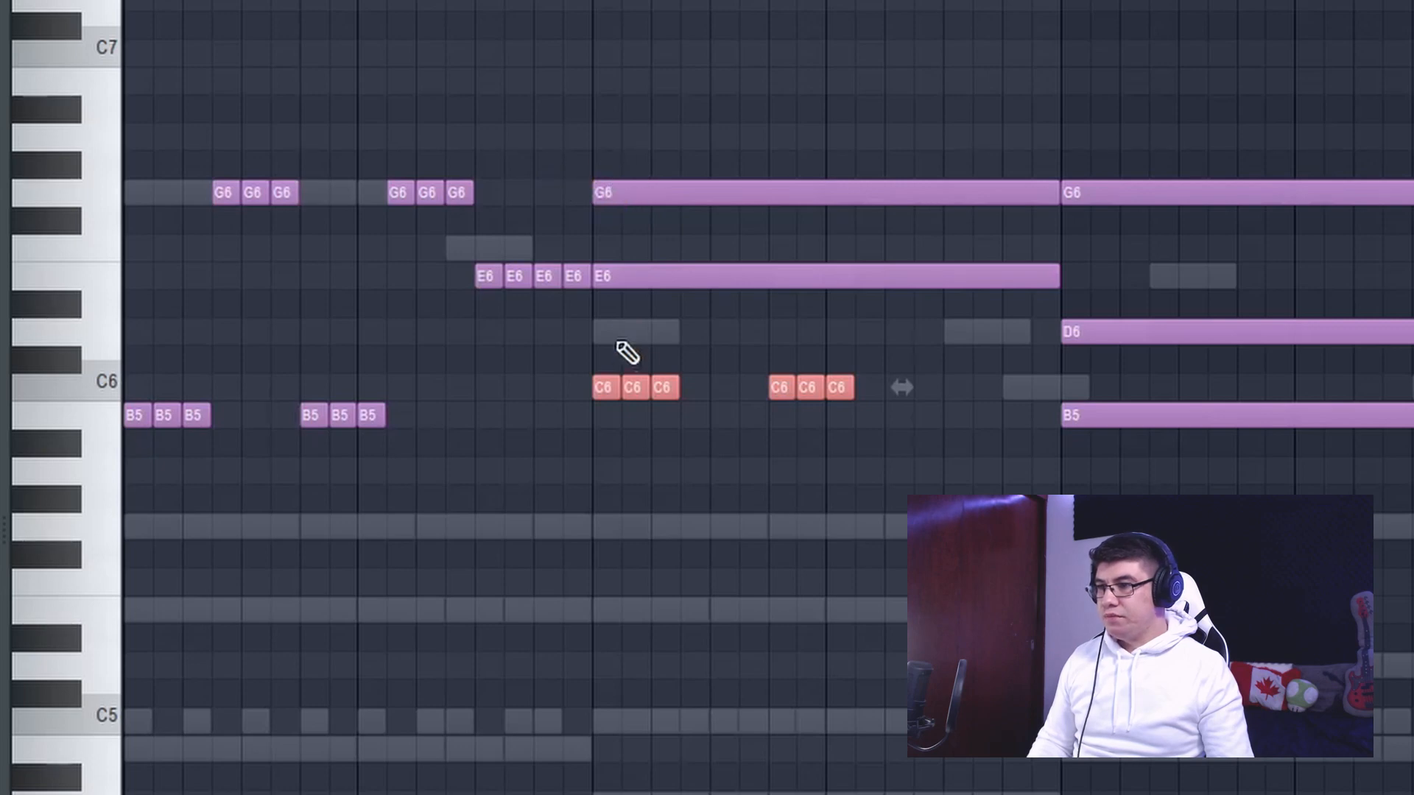
Replace the long G6 and E6 notes in bars 3 and 4 with copies of the short G6 and E6 groups.
right_click(725, 188)
drag(674, 122, 207, 367)
drag(213, 193, 683, 202)
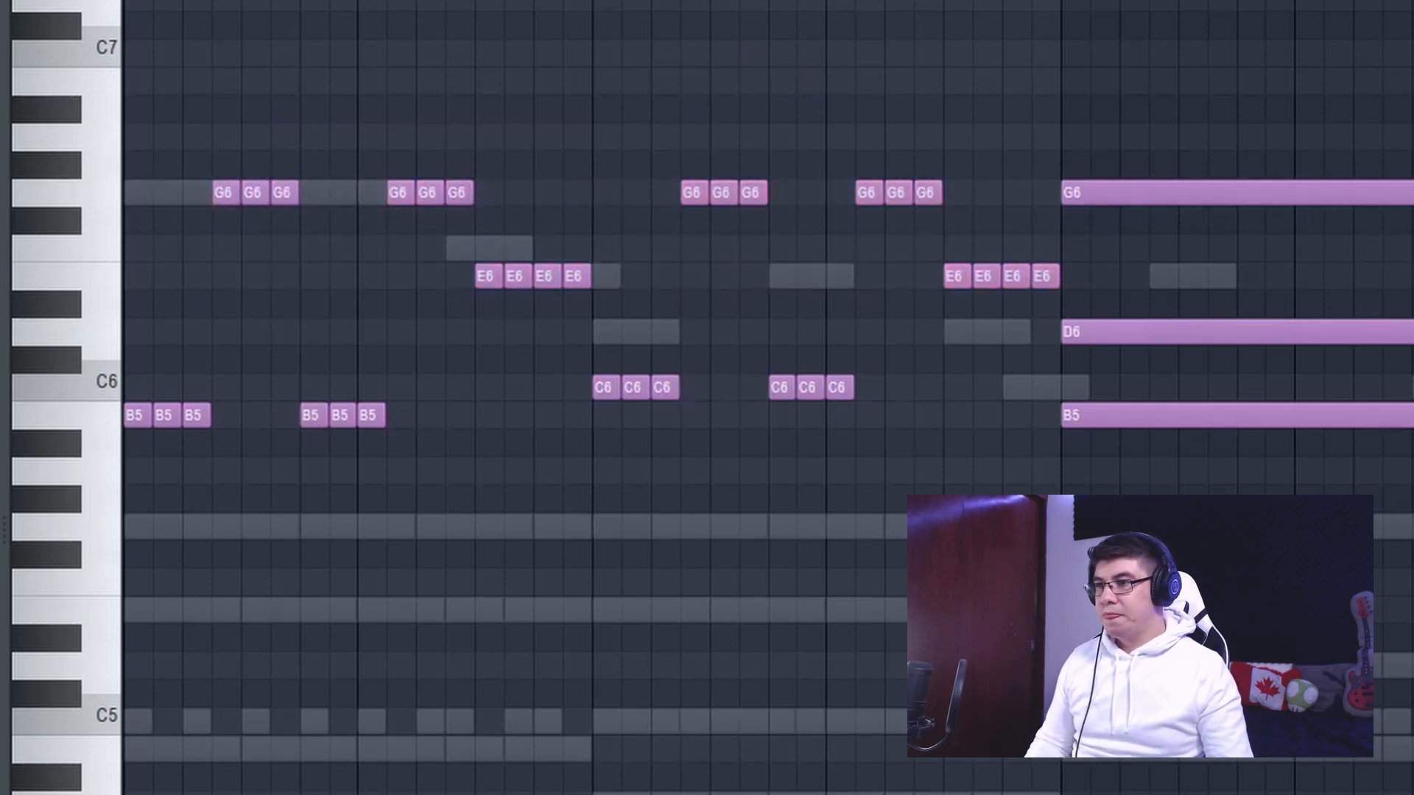
click(286, 102)
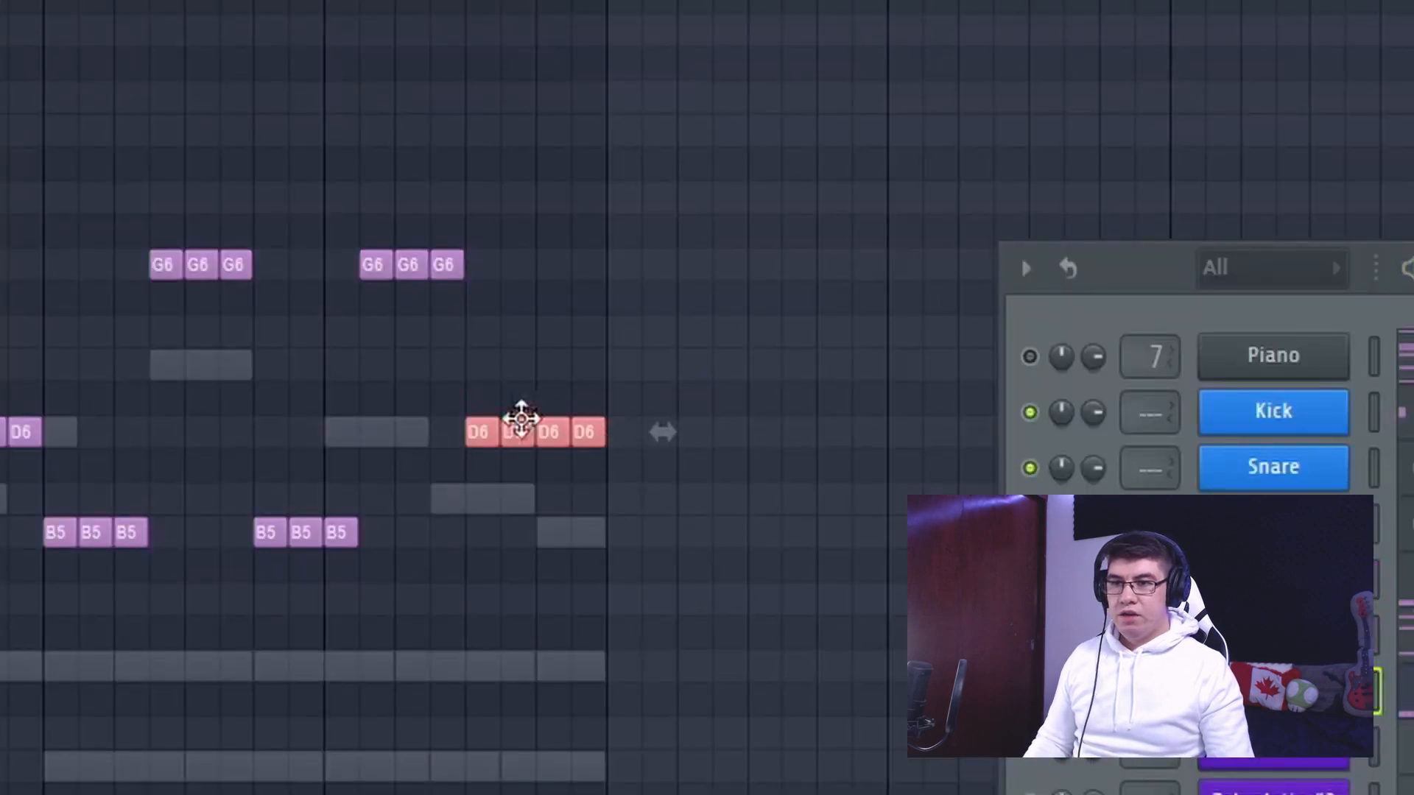
Move the last four D6 notes of bar 8 up to A6, lower the final two to E6, and play the ending.
drag(471, 435, 484, 191)
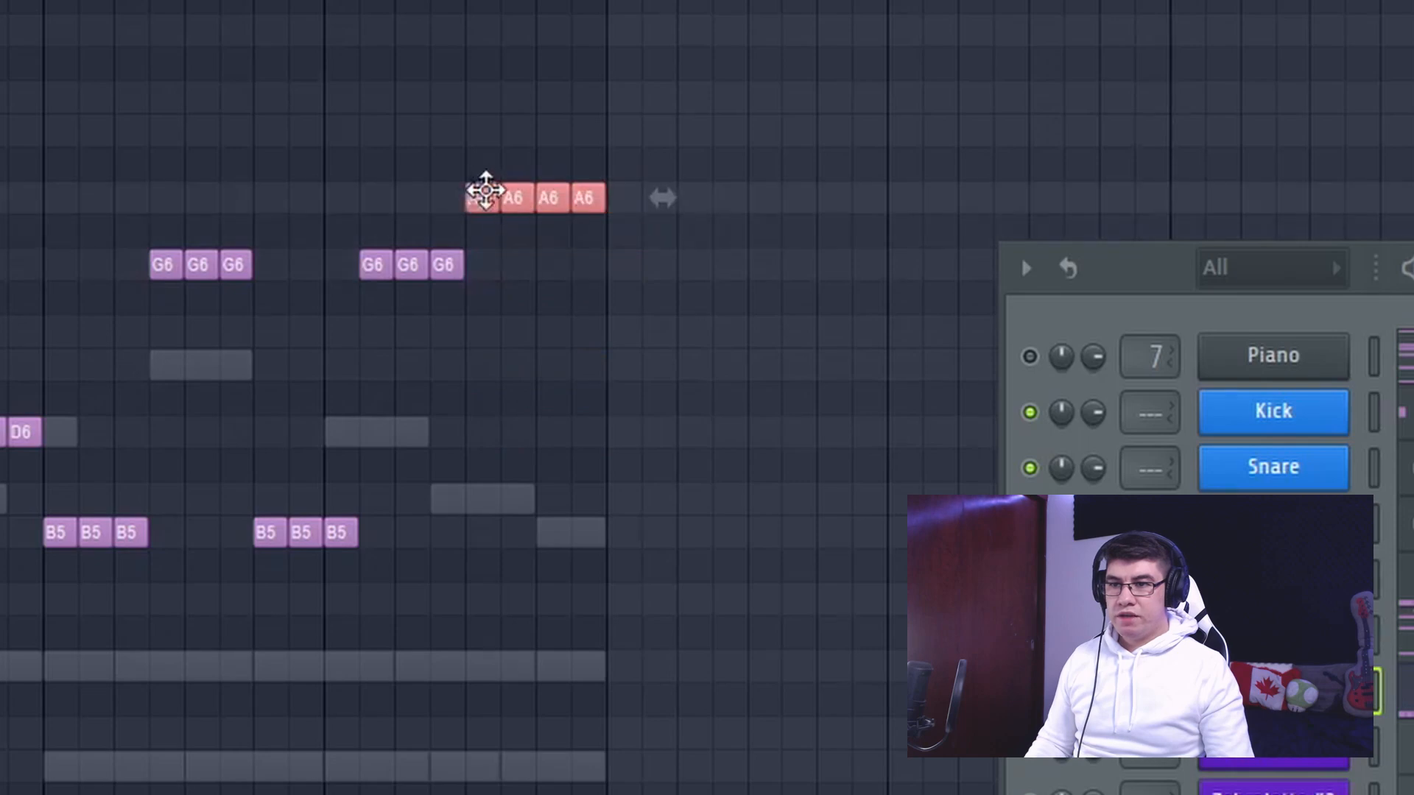
mouse_move(611, 150)
mouse_down()
mouse_move(560, 236)
mouse_move(555, 329)
mouse_up()
key(space)
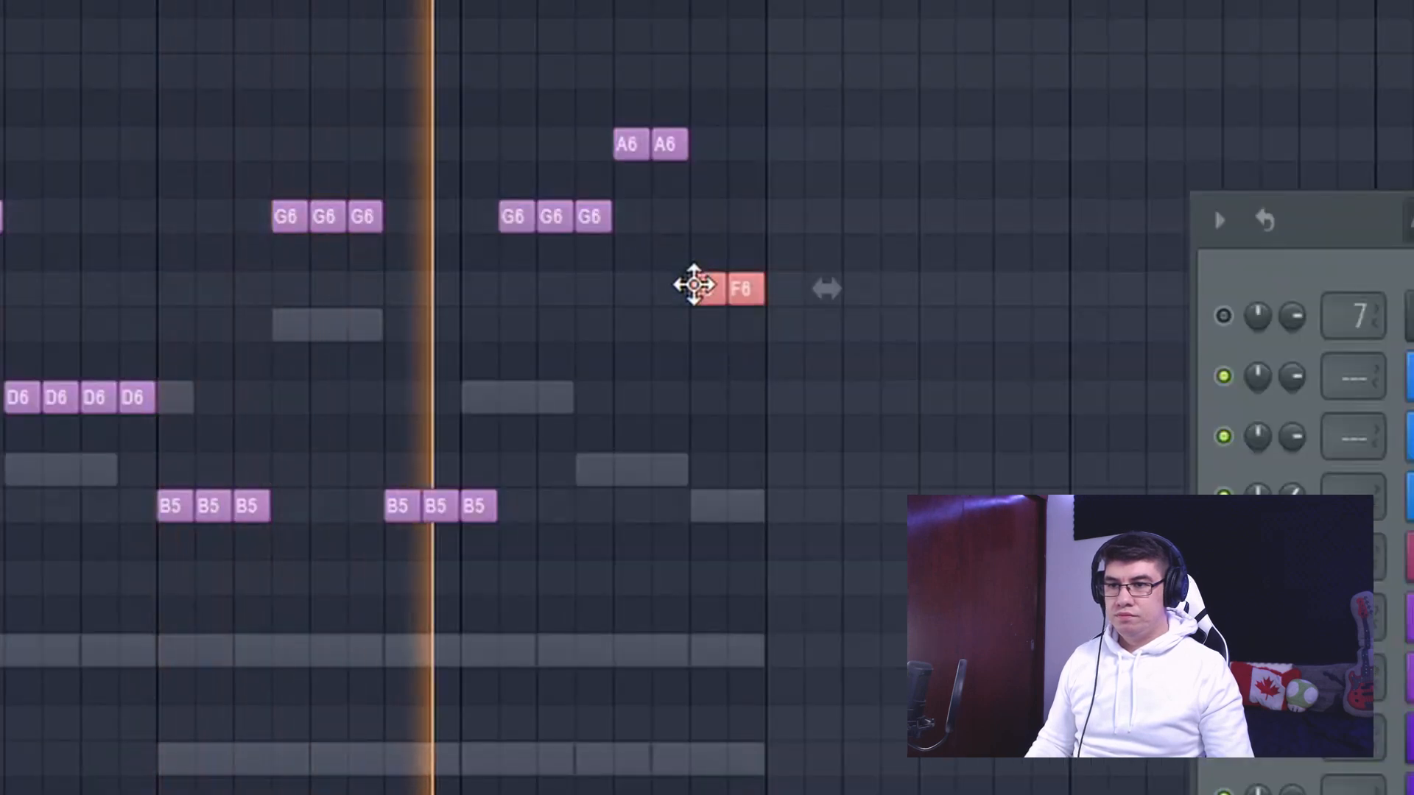
drag(688, 284, 694, 341)
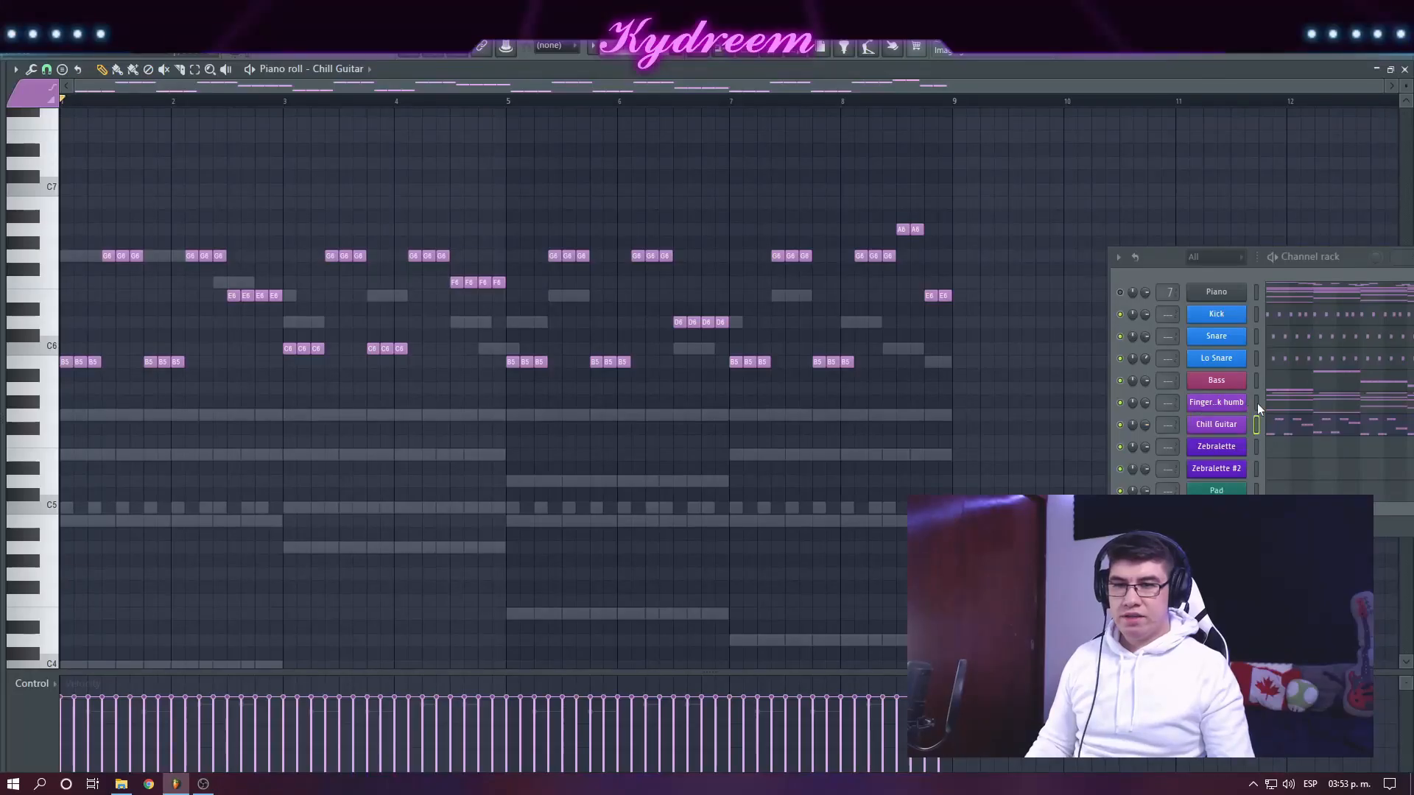
Route Finger..k humb and Chill Guitar to mixer tracks 8 and 9, panning the first left and the second right.
click(1257, 403)
key(ctrl+l)
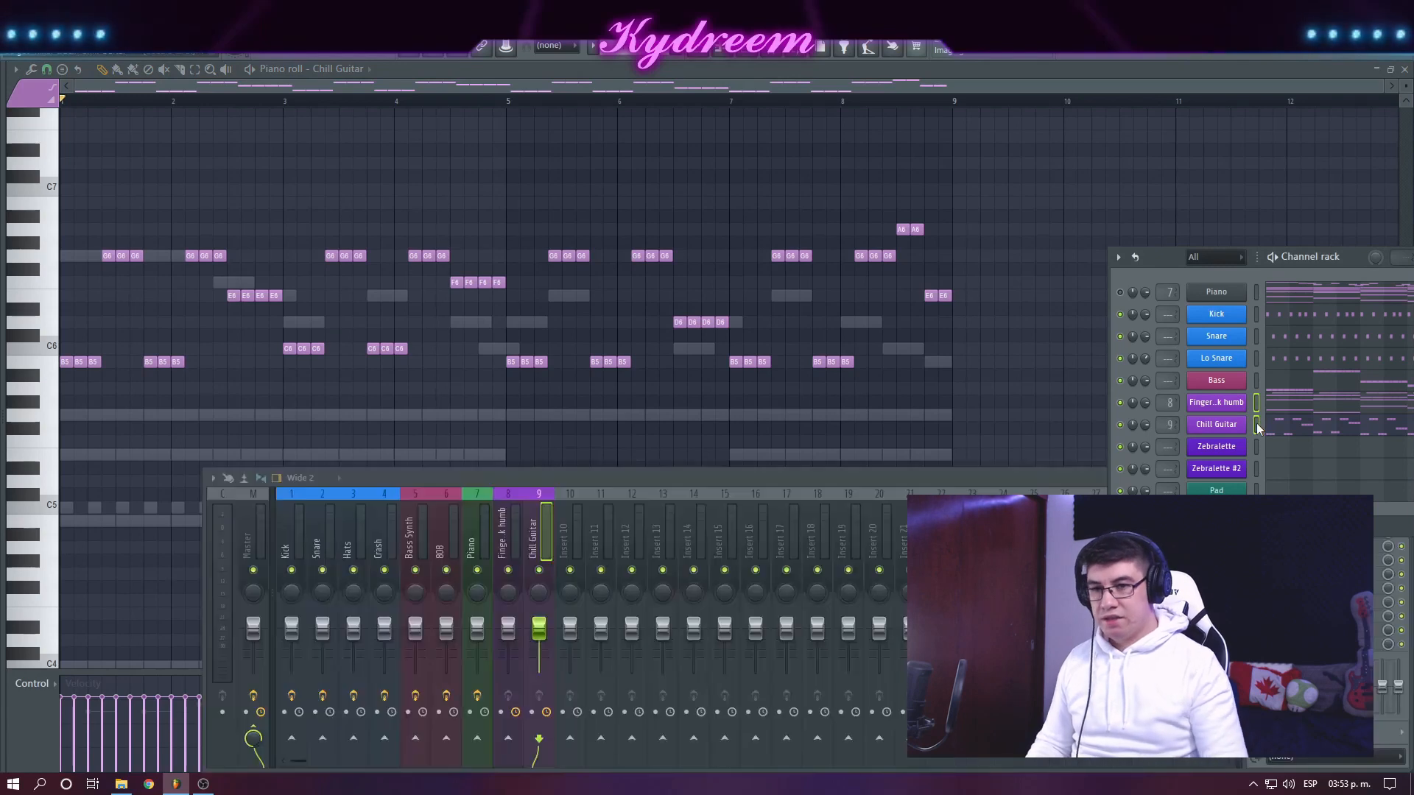
click(515, 599)
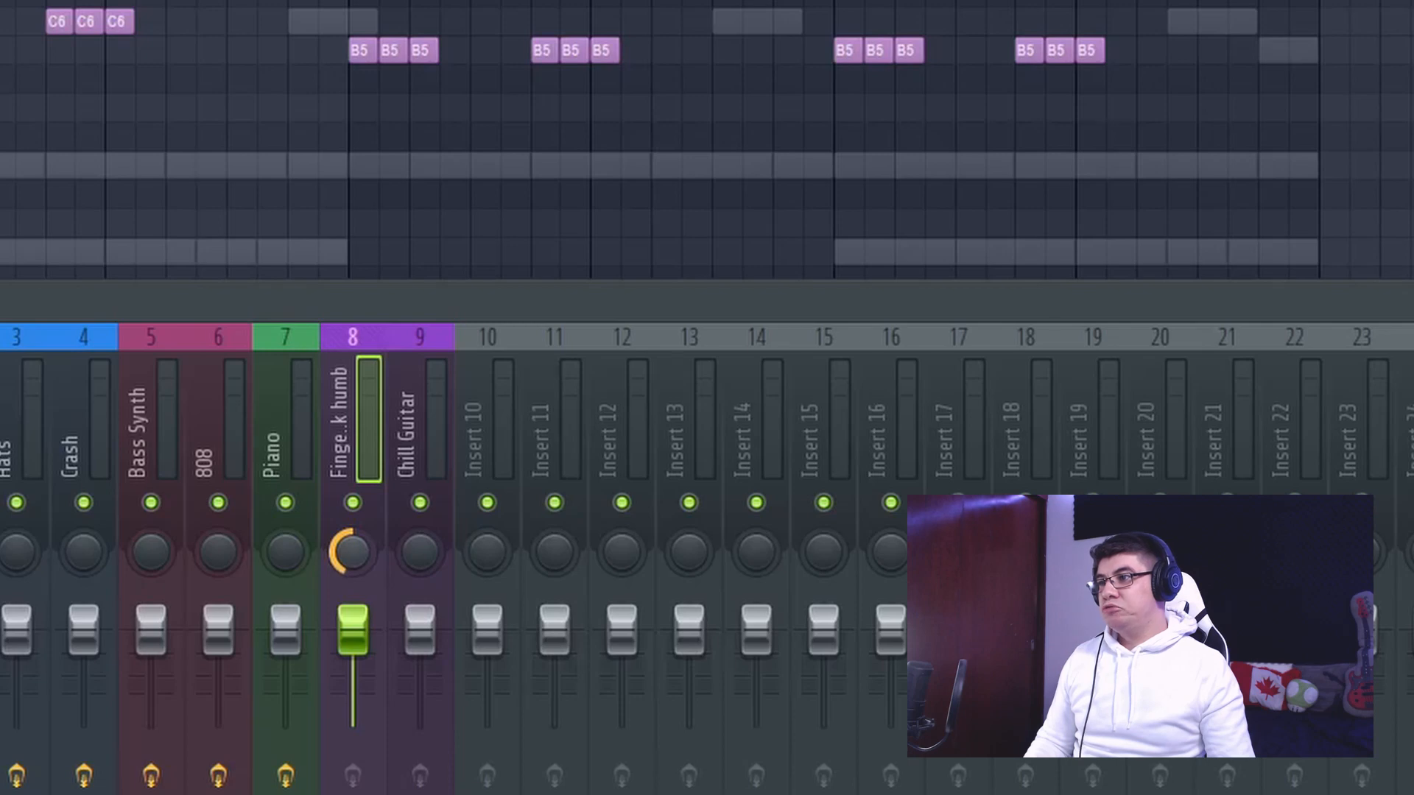
drag(419, 552, 419, 534)
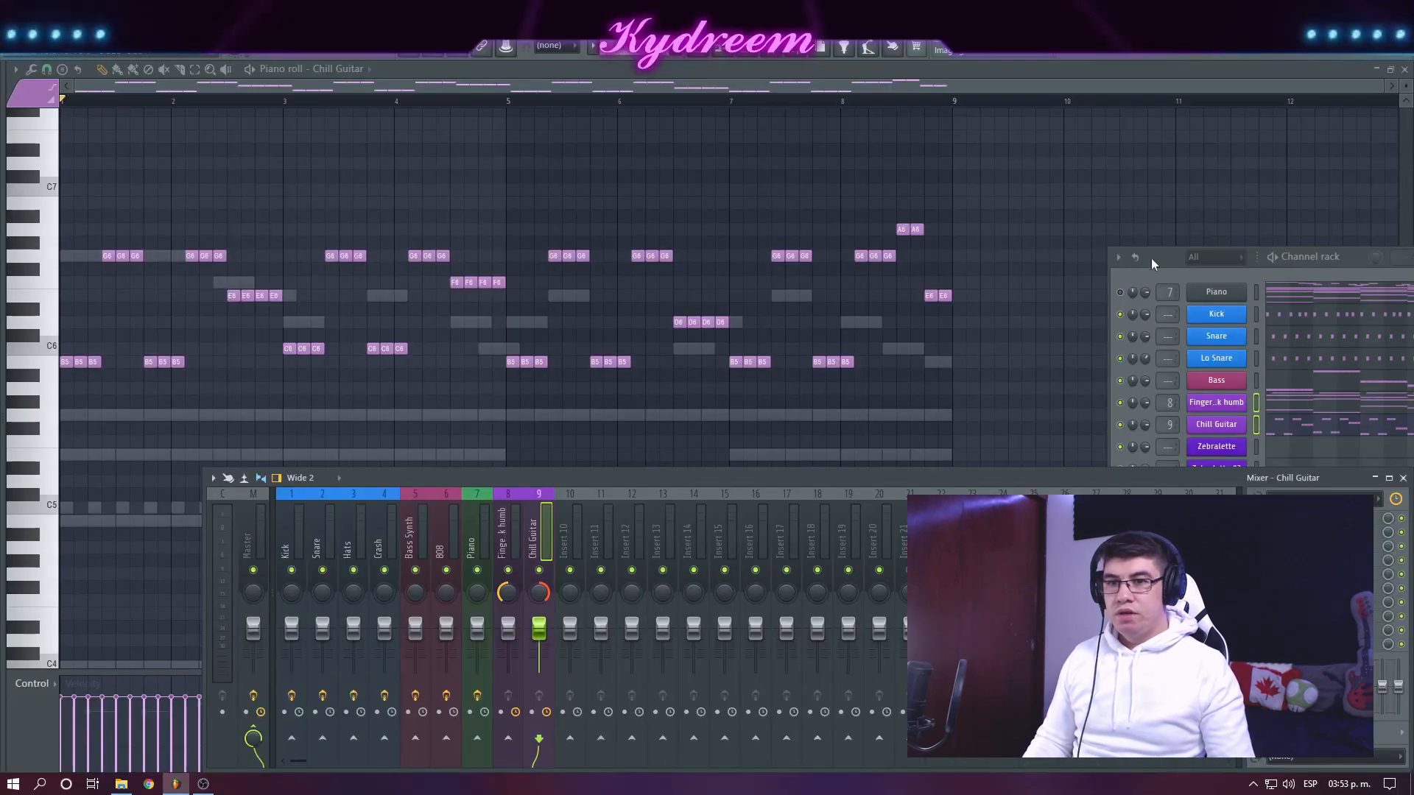
Lower the Chill Guitar channel's volume during playback, and hide the channel rack and mixer.
drag(1151, 260, 682, 223)
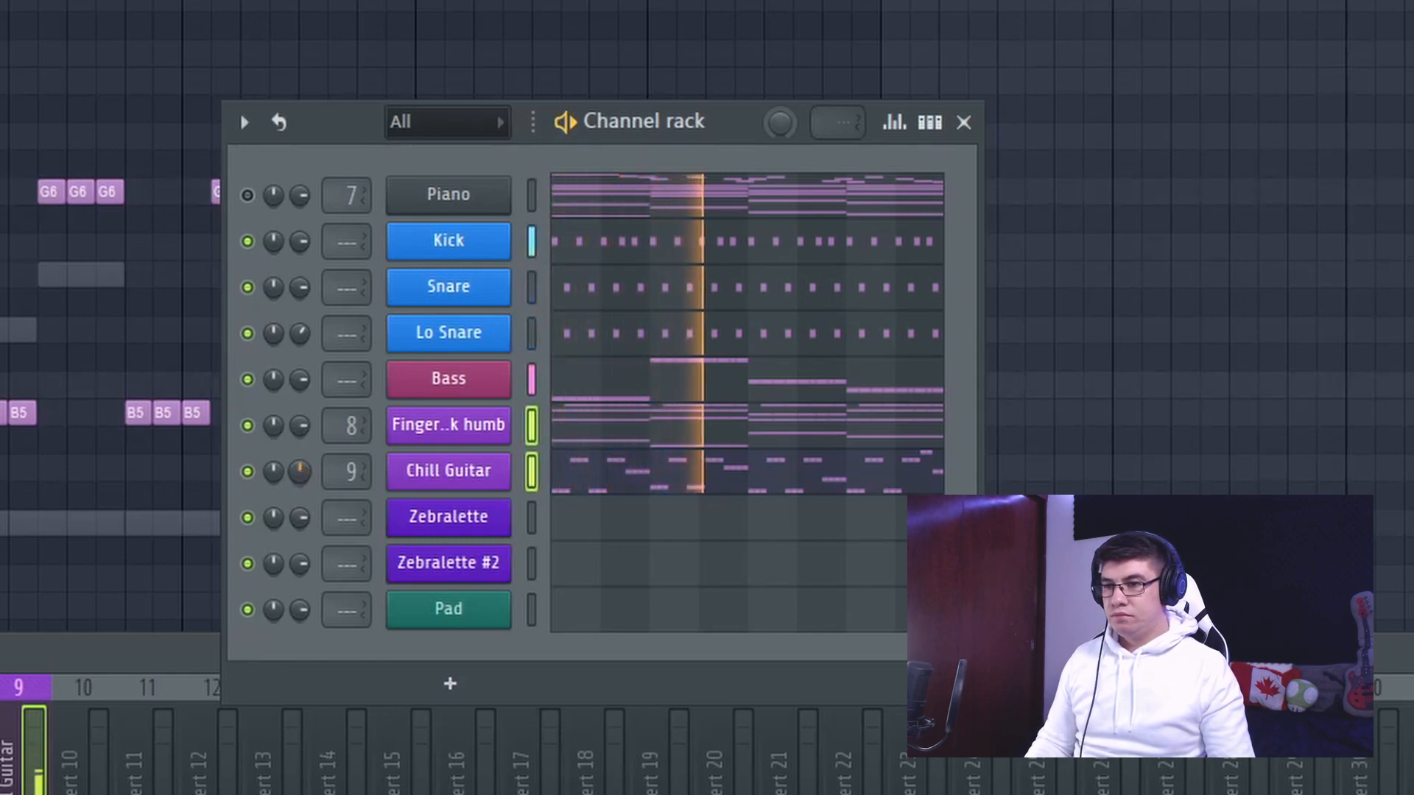
drag(298, 476, 298, 488)
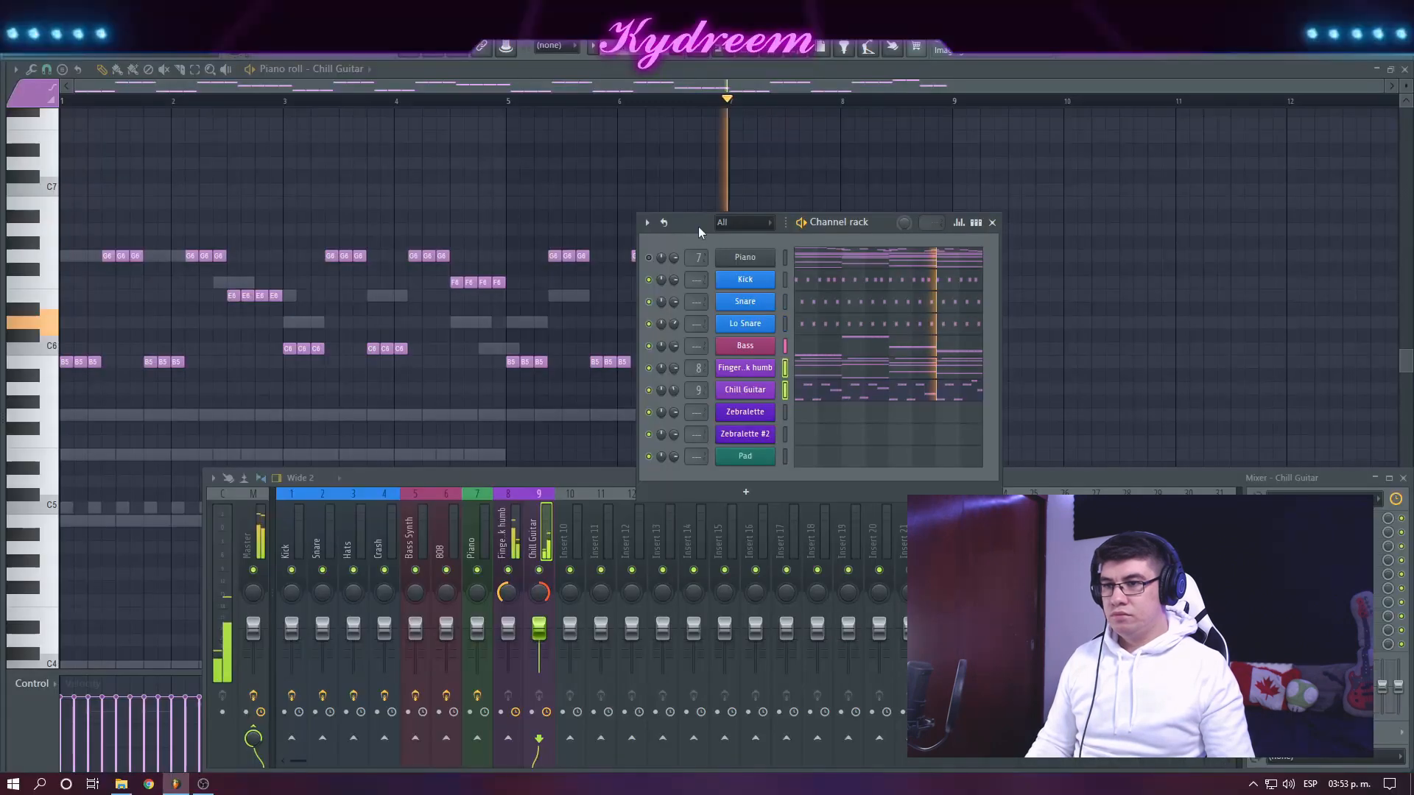
key(F6)
key(F9)
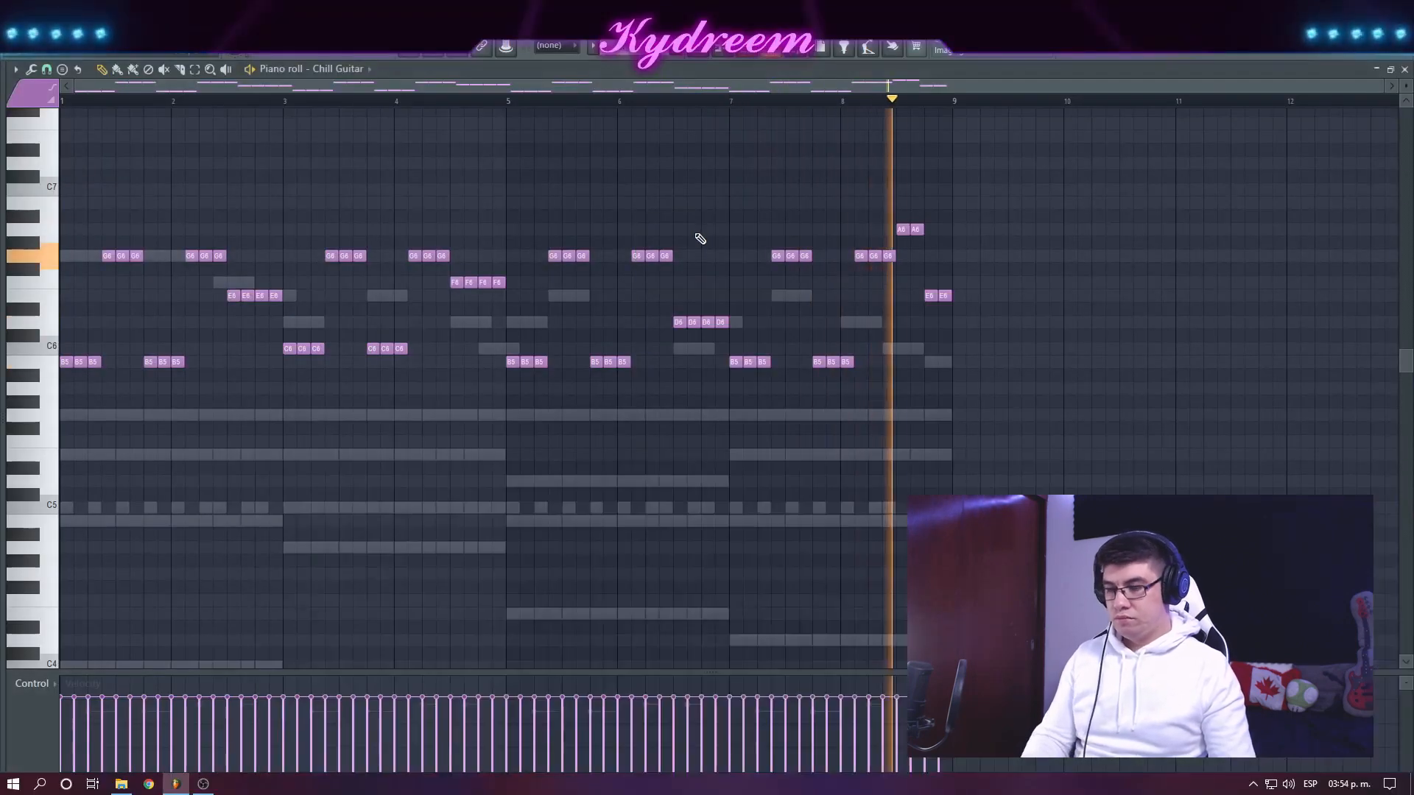
Copy the upper melody notes from the Piano channel into the Zebralette channel.
key(F6)
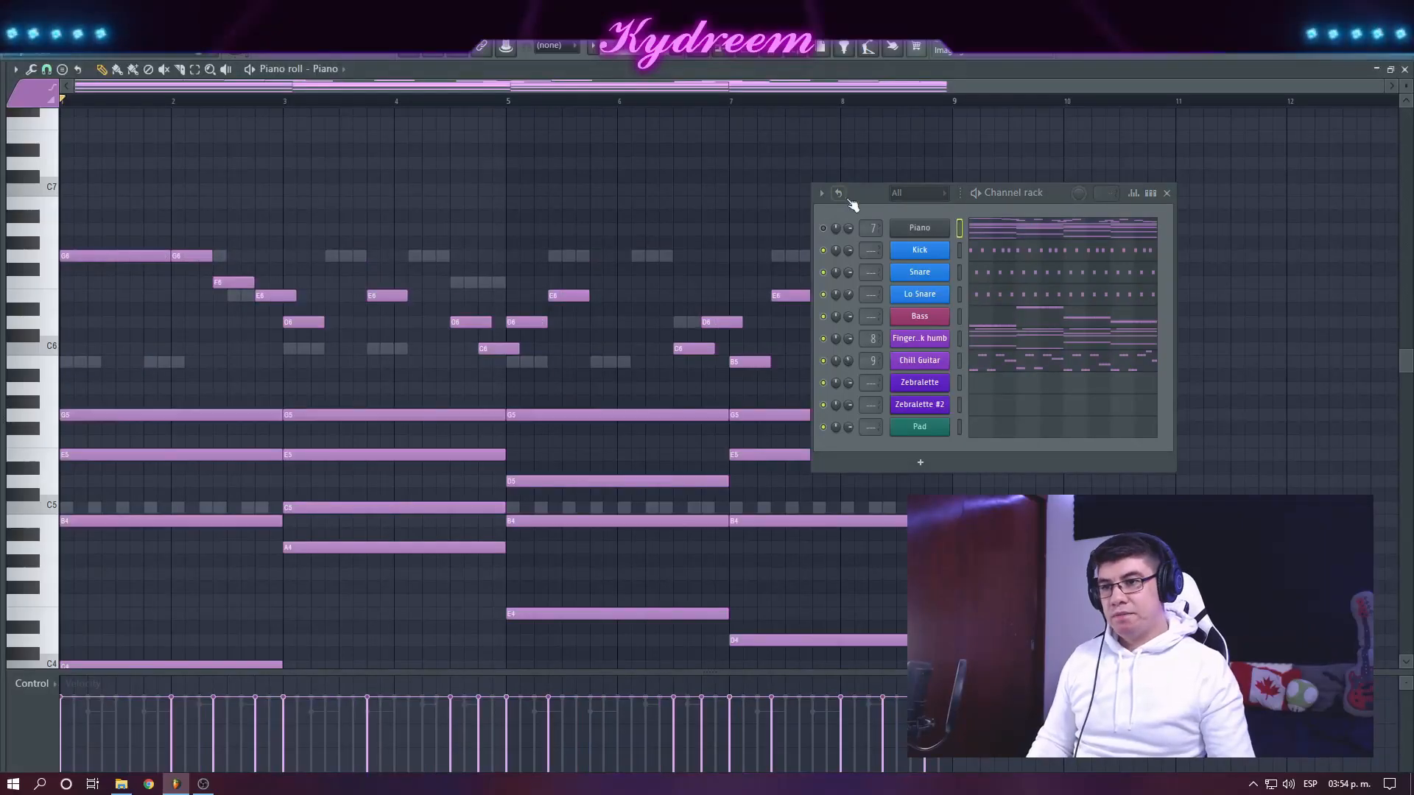
drag(853, 205, 1143, 293)
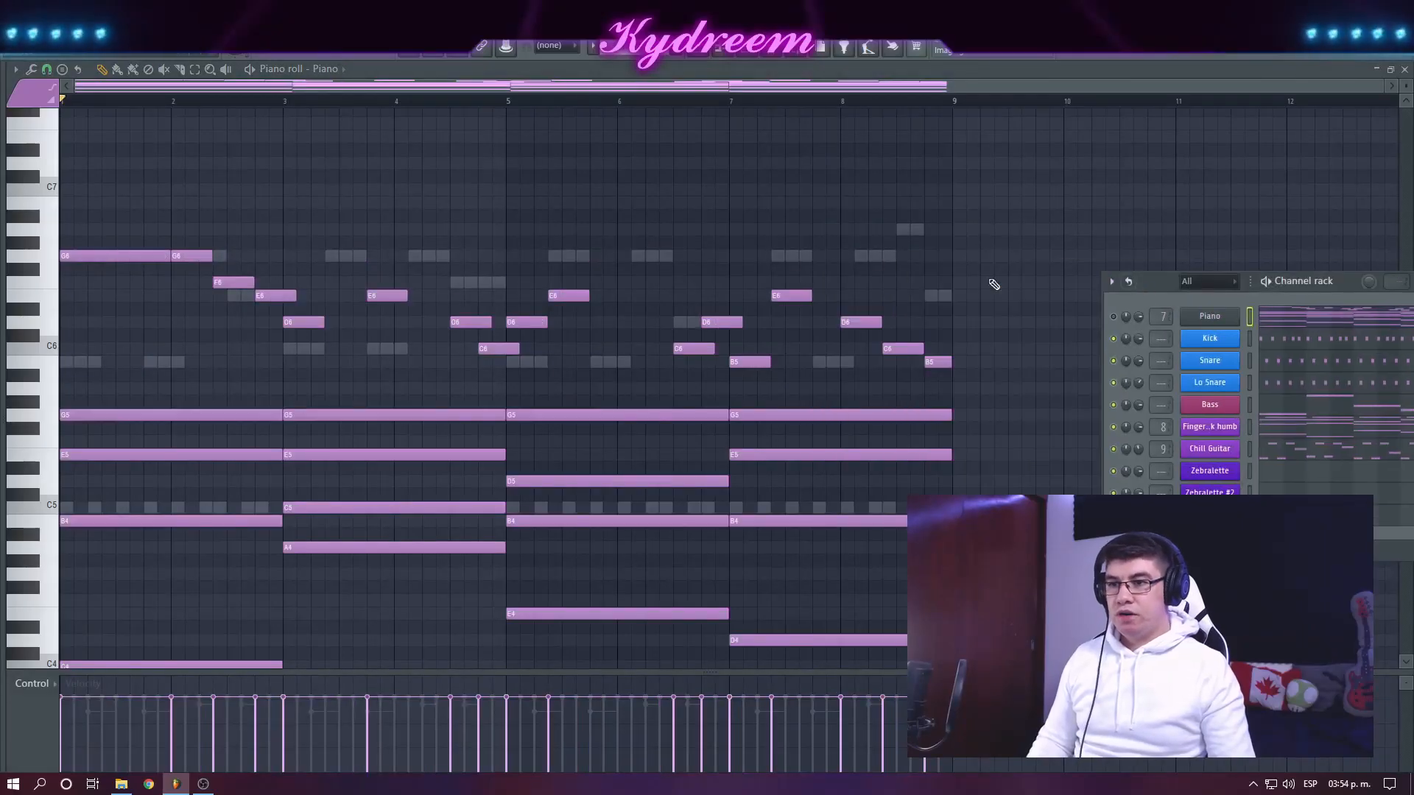
drag(990, 195, 126, 409)
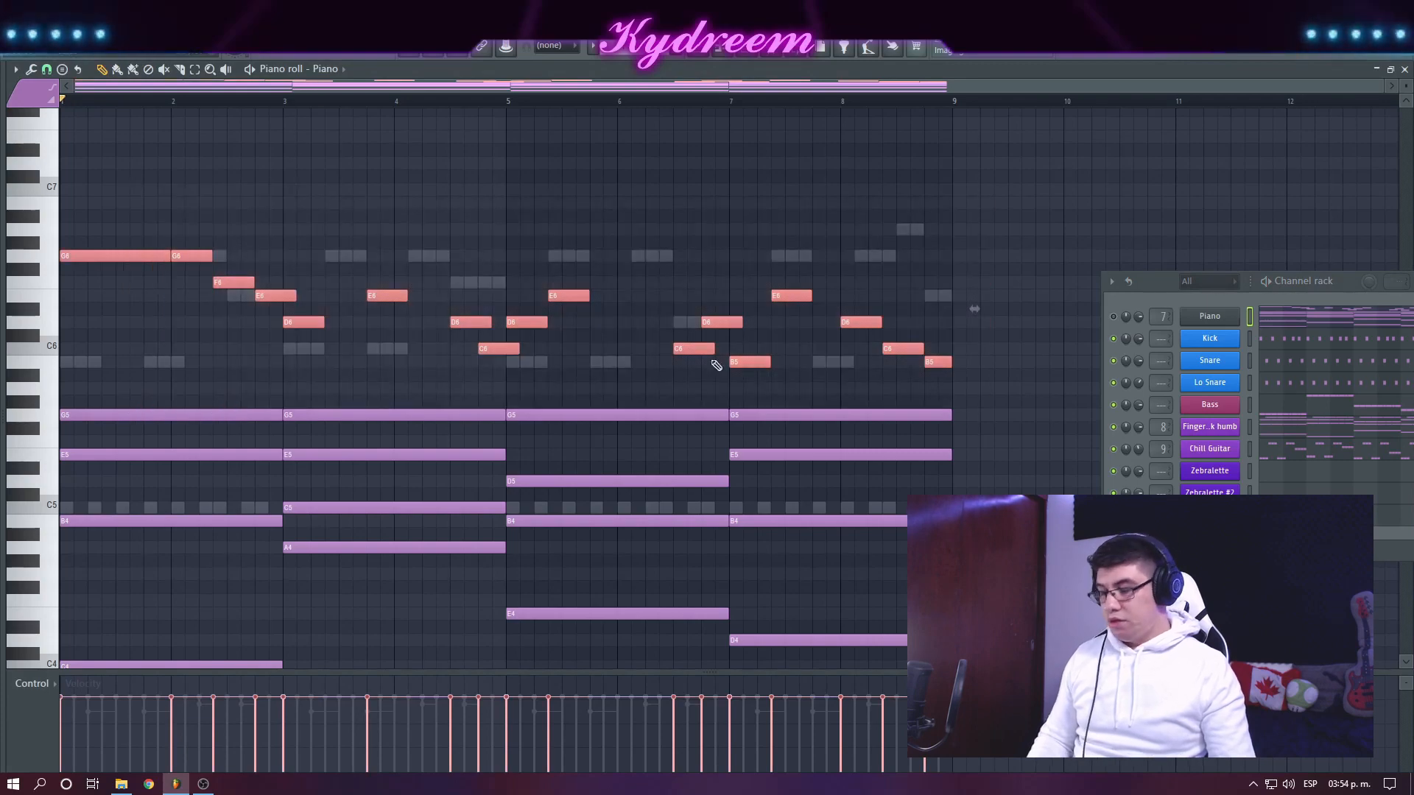
click(1250, 471)
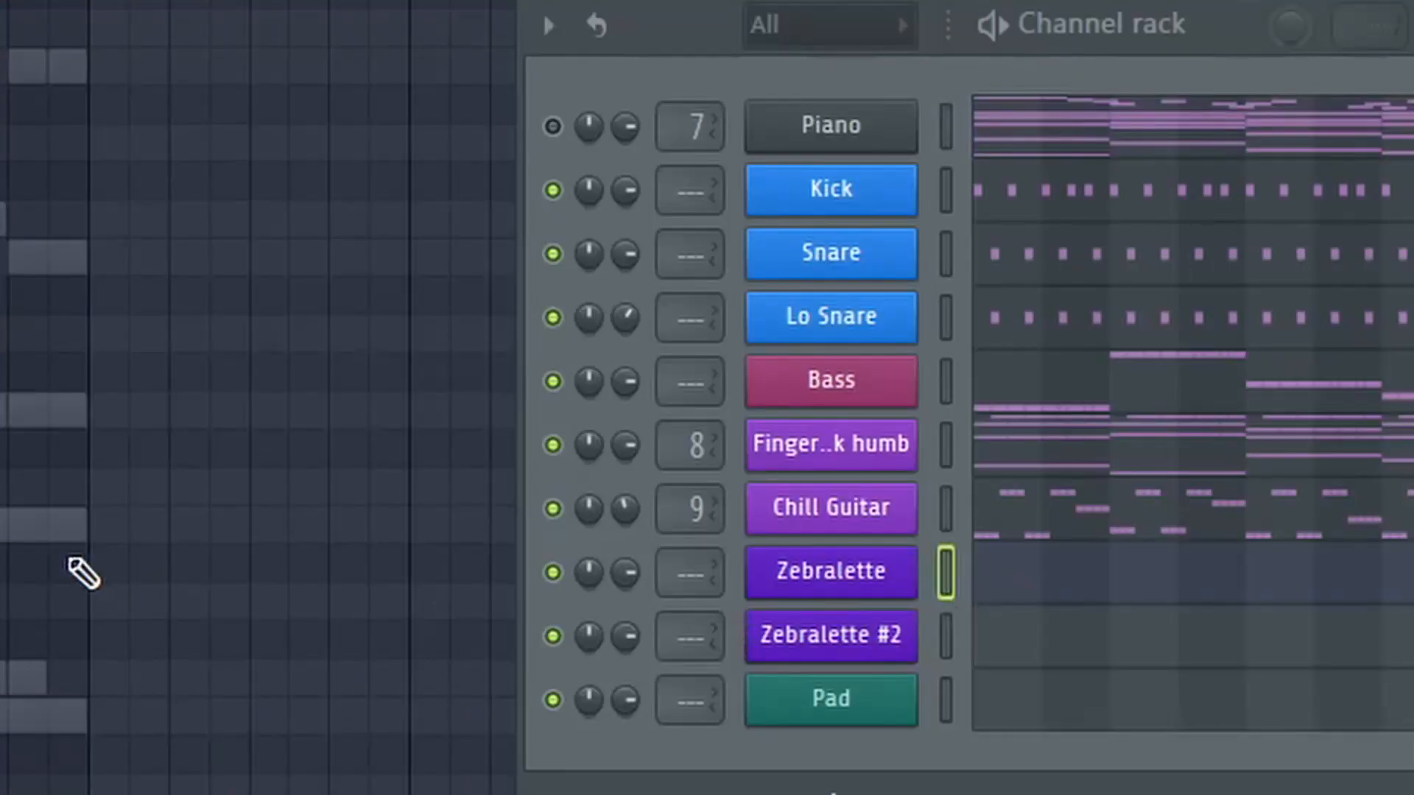
key(ctrl+v)
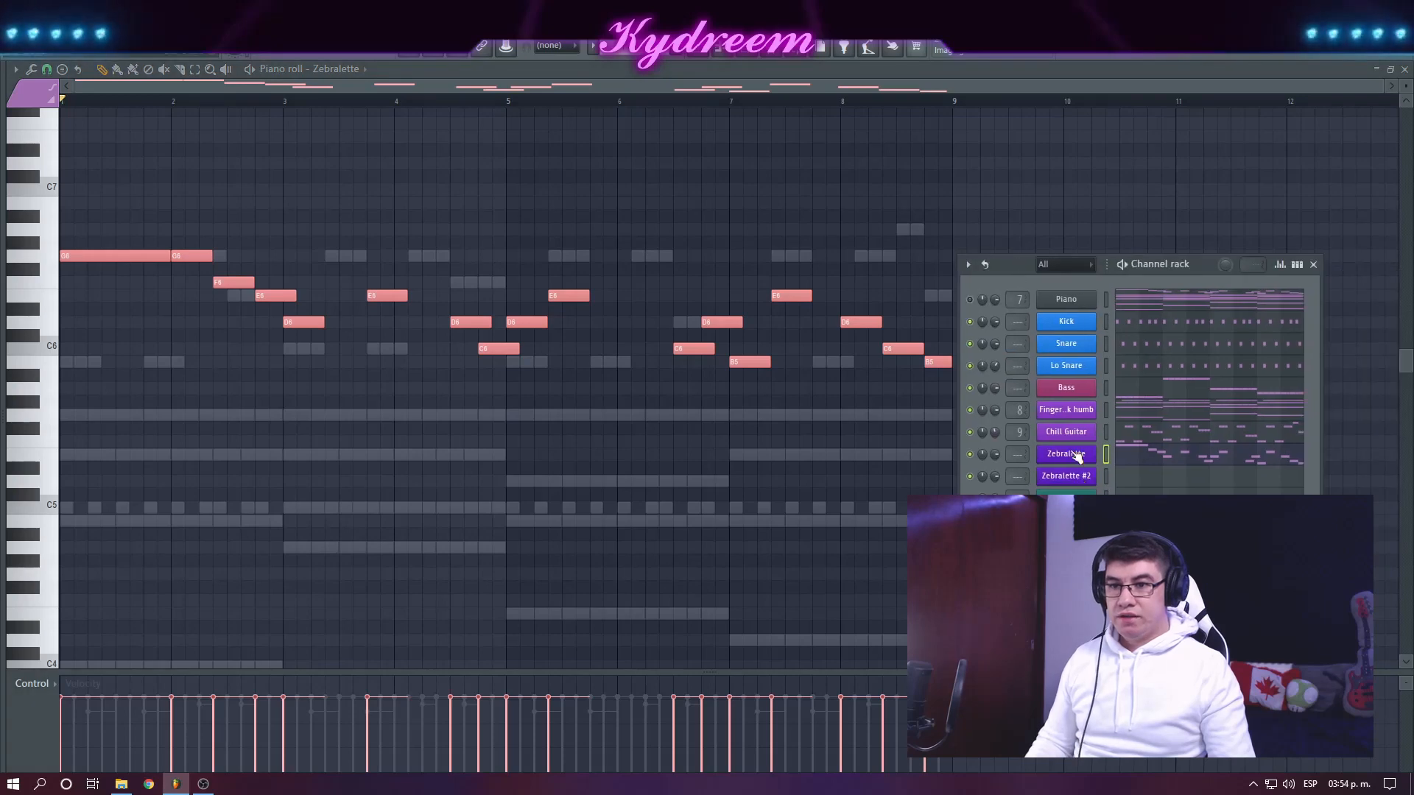
Check the Zebralette sound, place the same melody in Zebralette #2, and view and close that instrument's preset.
click(1065, 454)
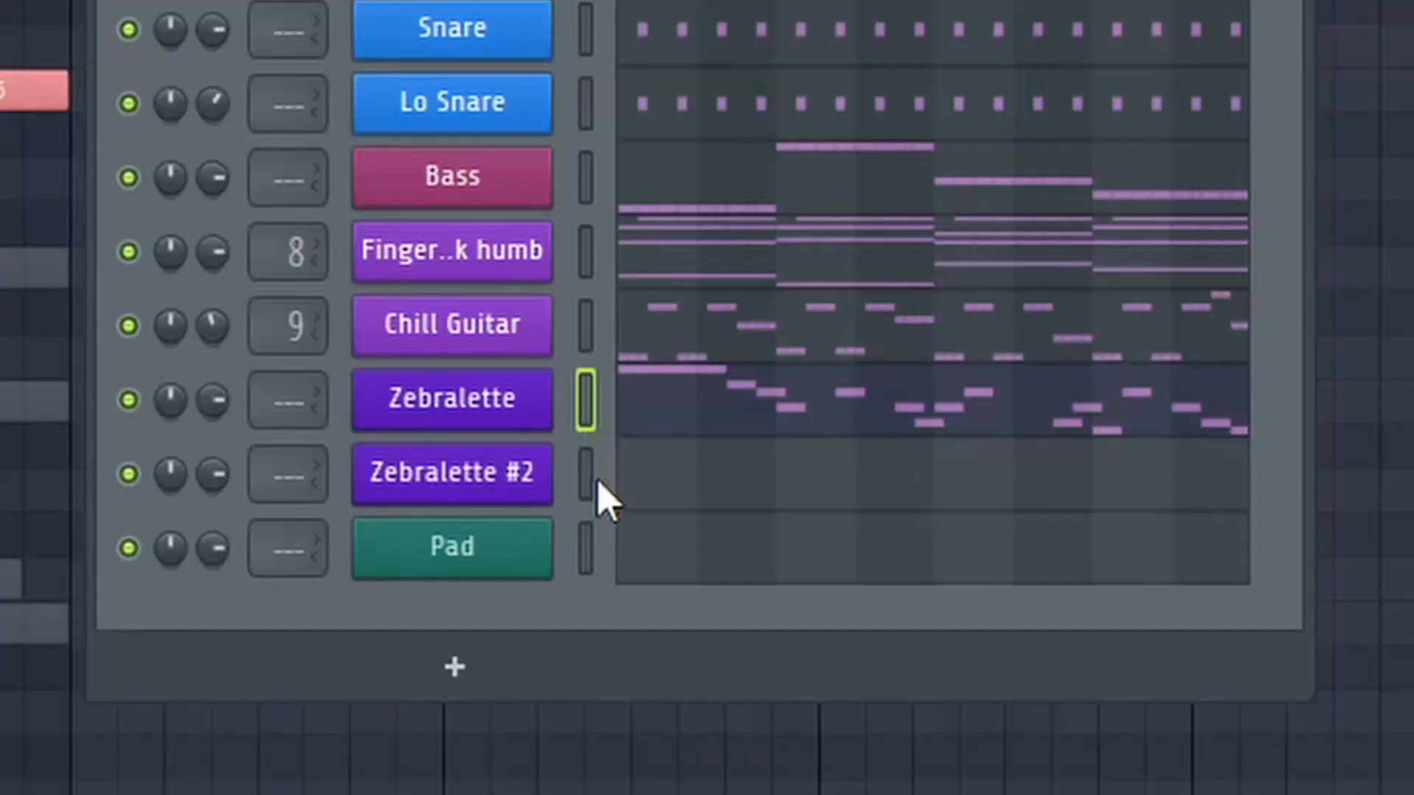
click(493, 499)
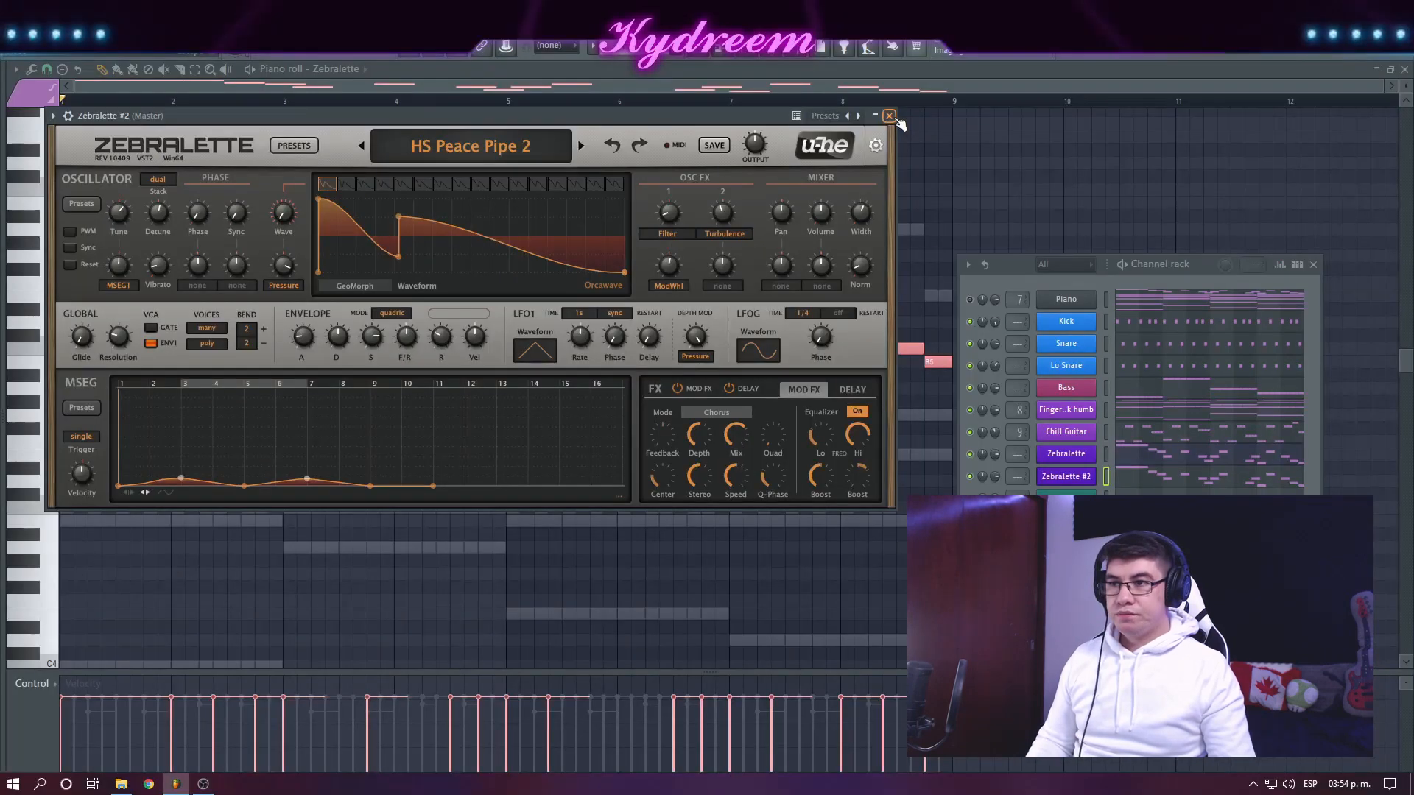
click(889, 116)
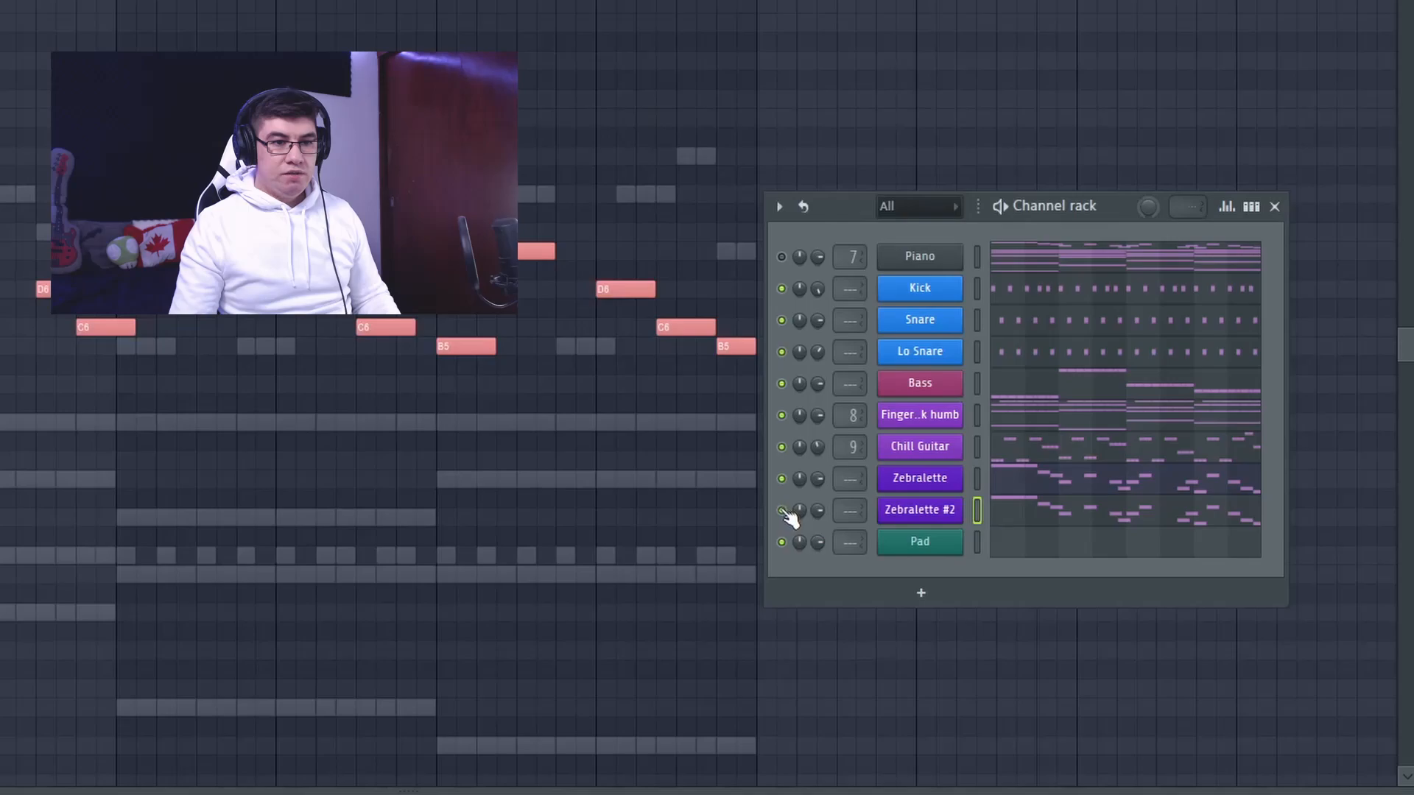
Solo Zebralette #2 and play its melody, then unmute Zebralette and listen to both together.
right_click(969, 477)
click(991, 484)
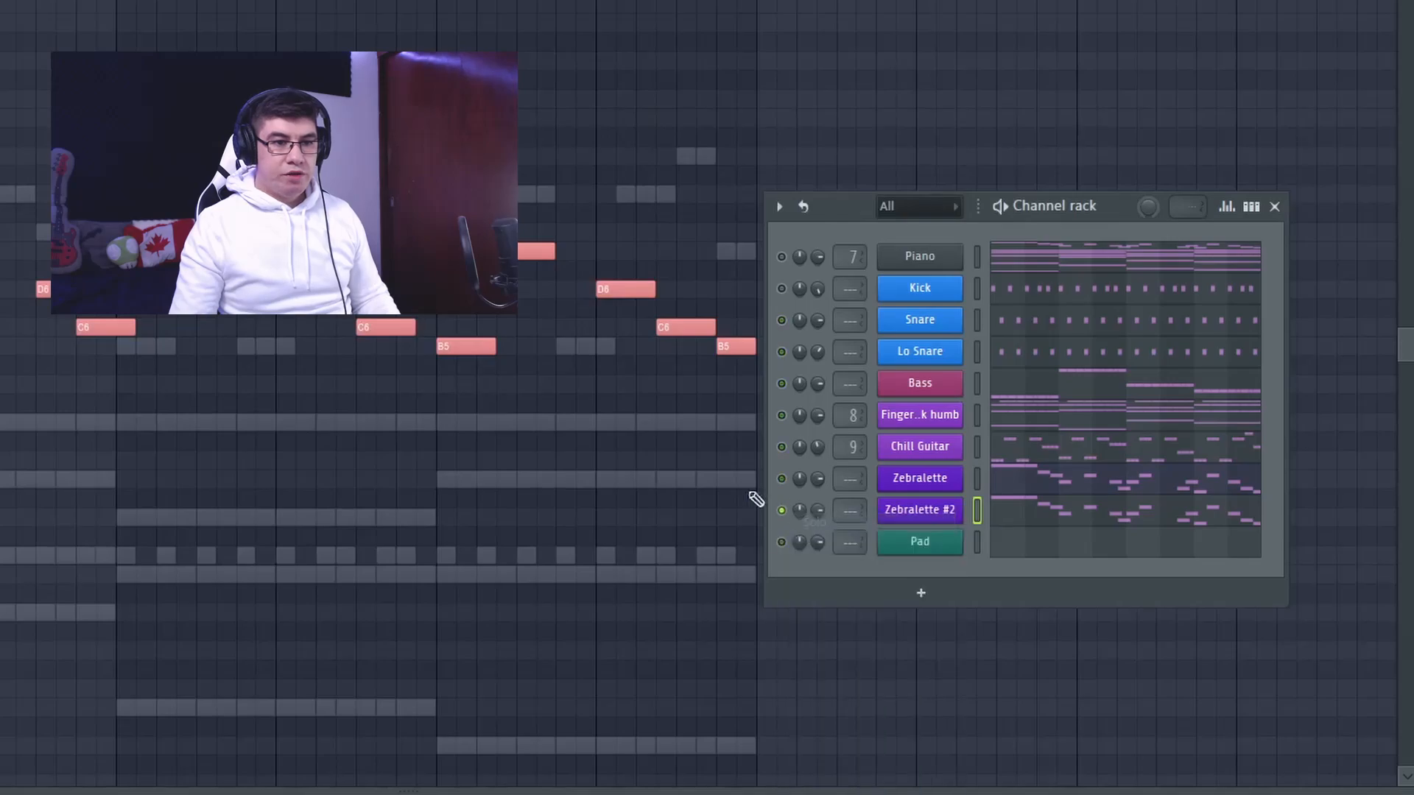
key(space)
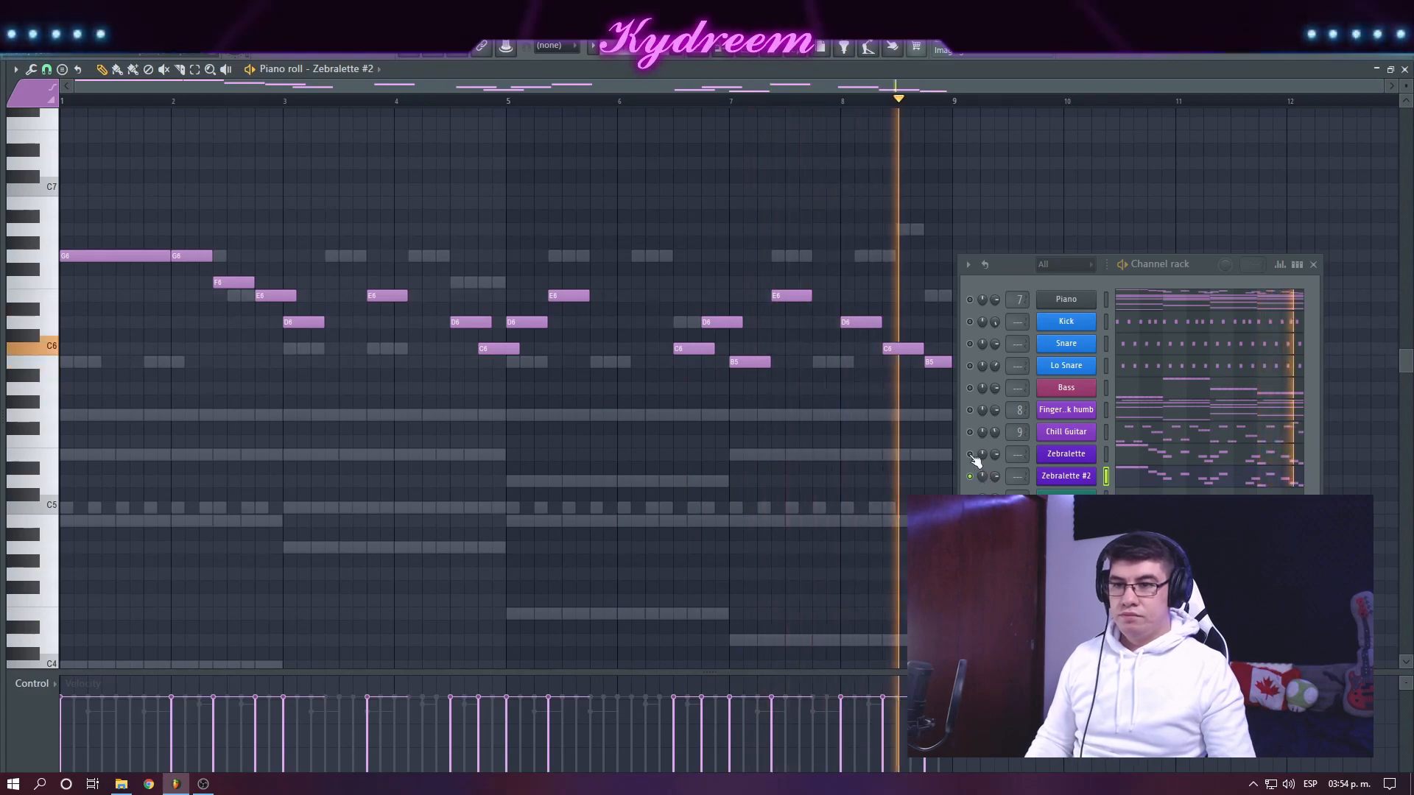
key(space)
click(970, 454)
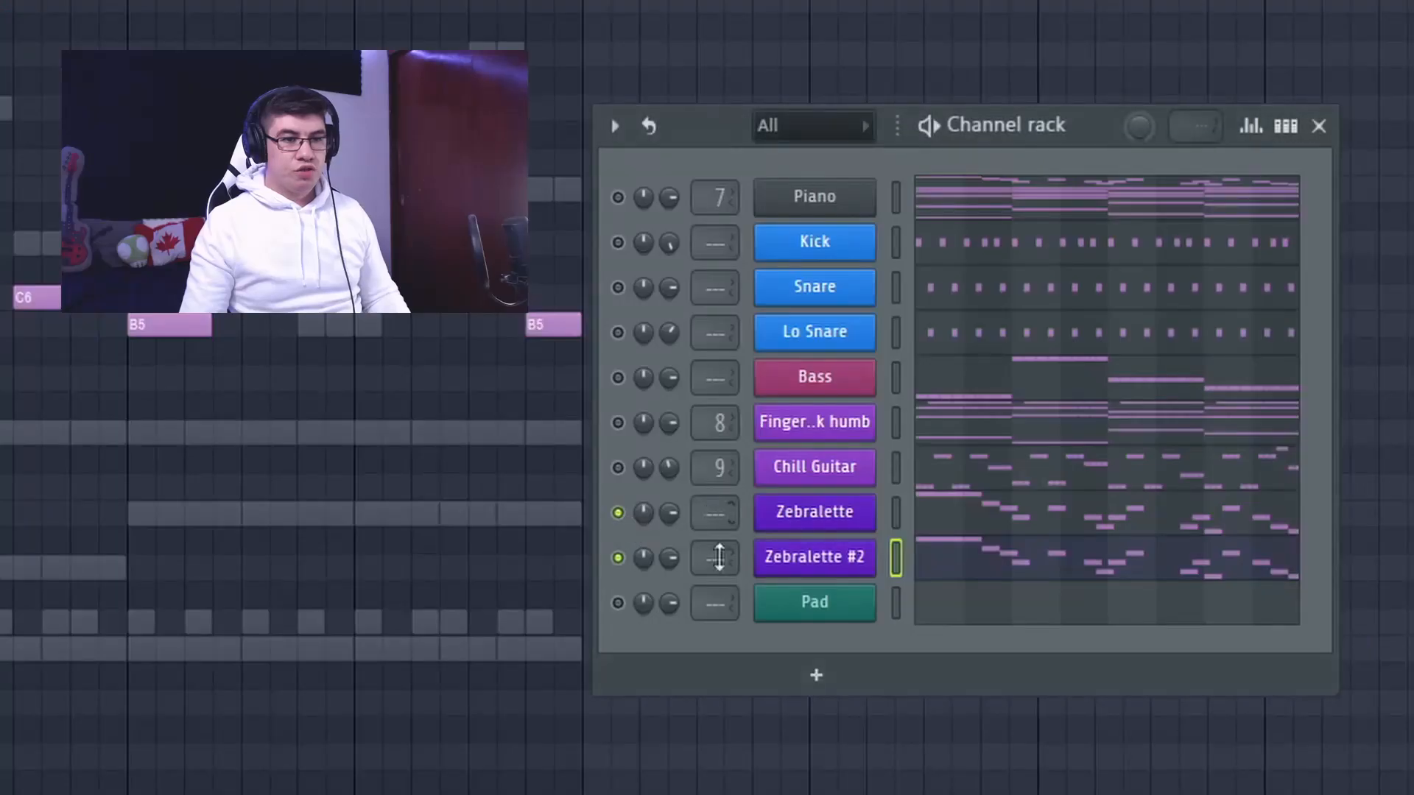
key(space)
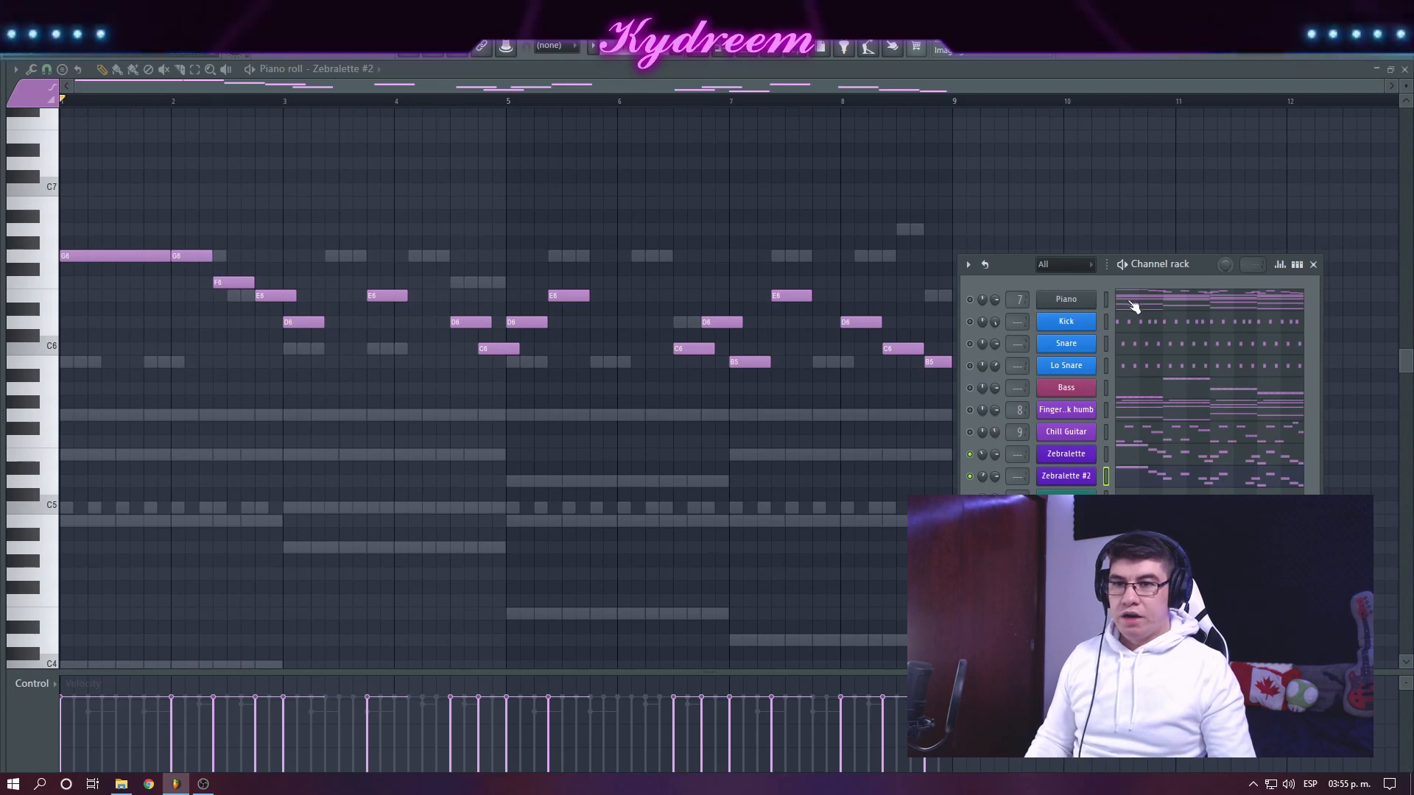
Copy the Piano's upper chord notes, from B4 to G5, across all eight bars into the Pad channel.
click(1134, 308)
scroll(978, 300, down, 3)
drag(1003, 263, 1127, 263)
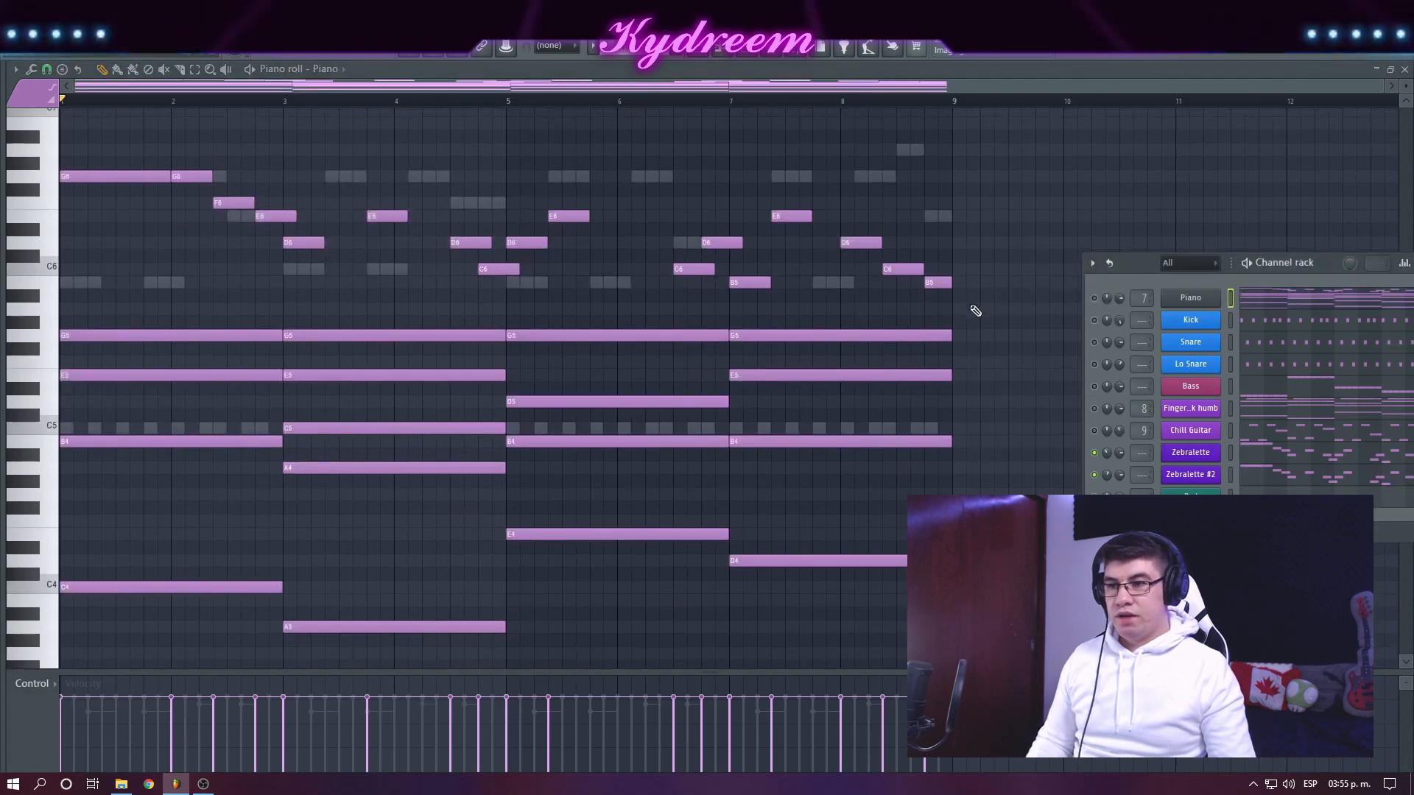
drag(965, 364, 225, 446)
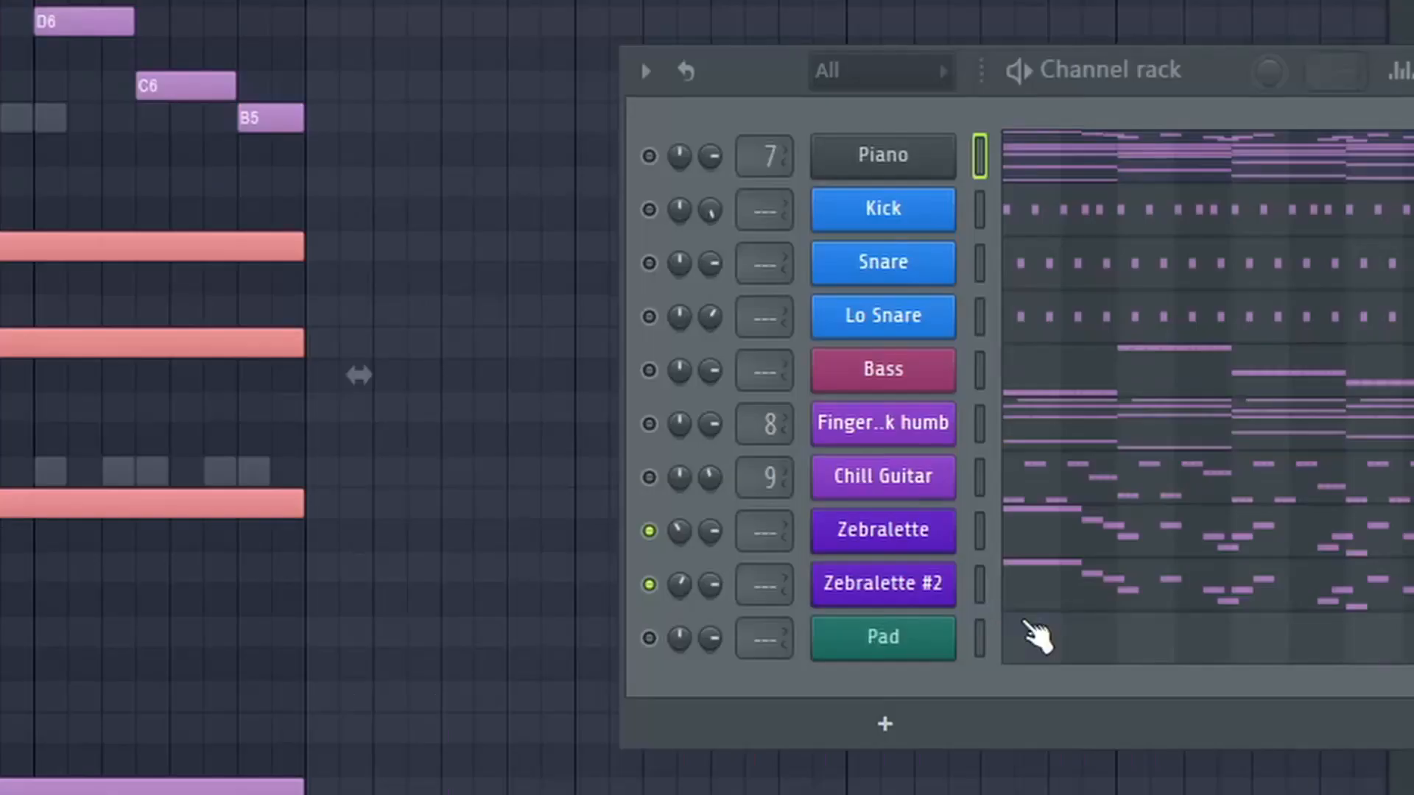
click(1251, 493)
key(ctrl+v)
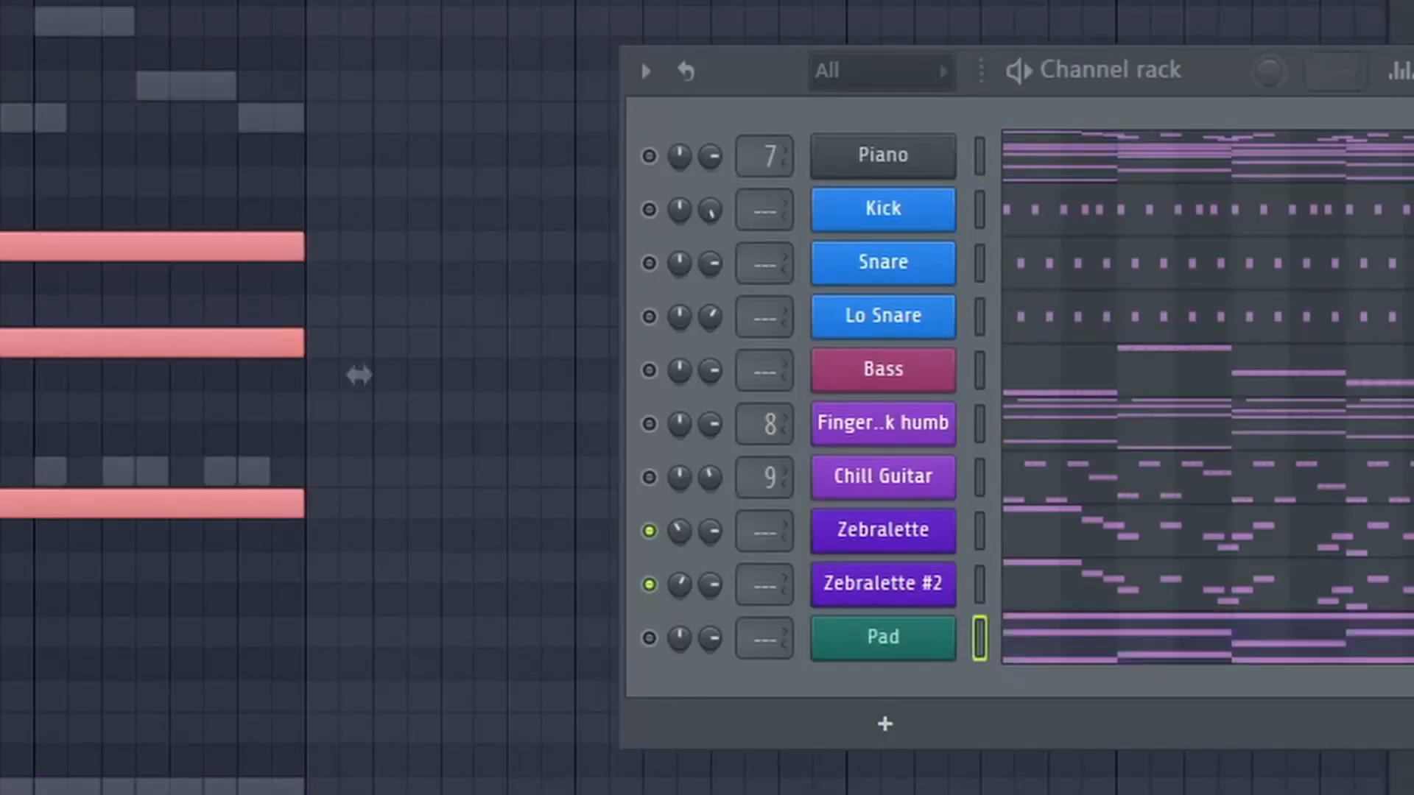
View the Pad channel's Nexus preset, close the instrument, and reposition the channel rack.
click(885, 638)
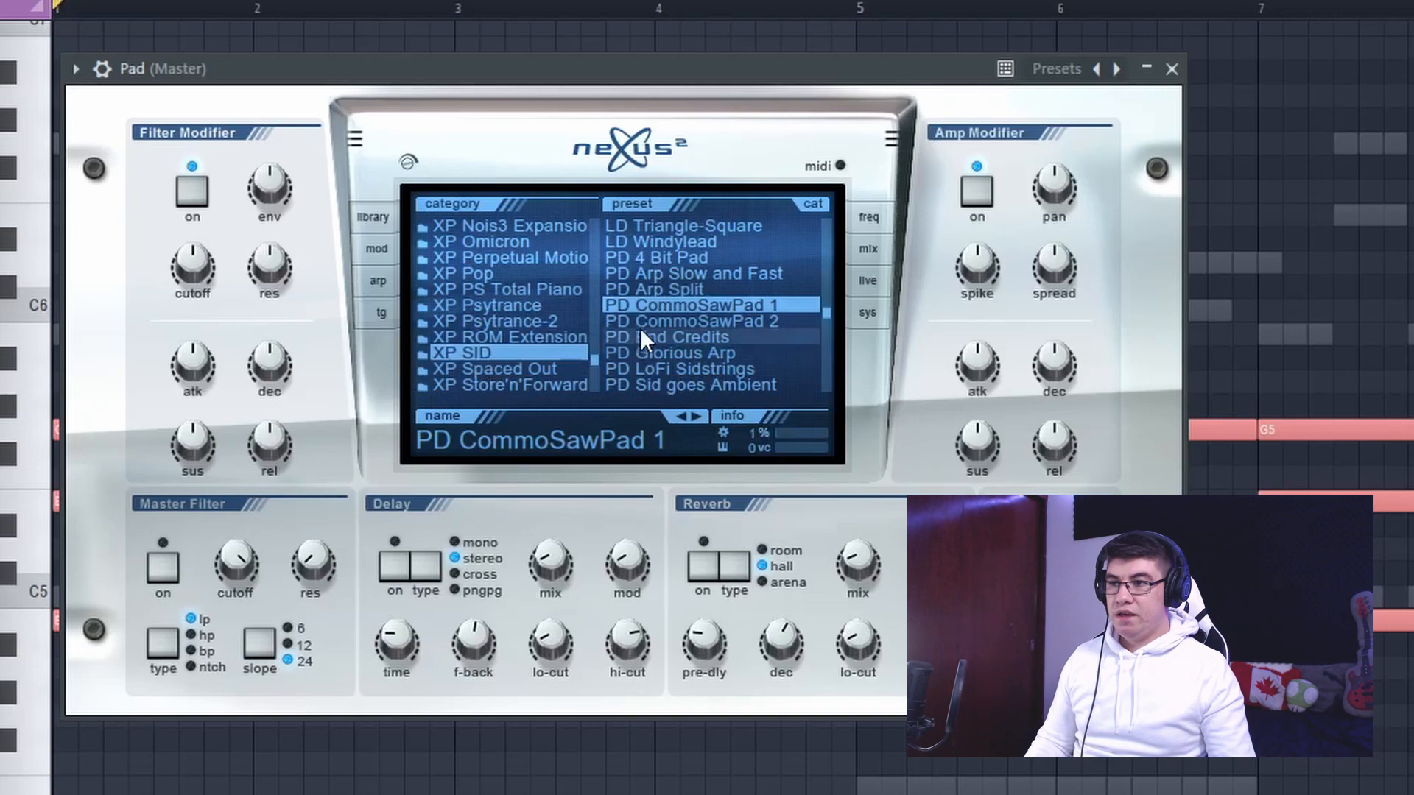
mouse_move(1051, 197)
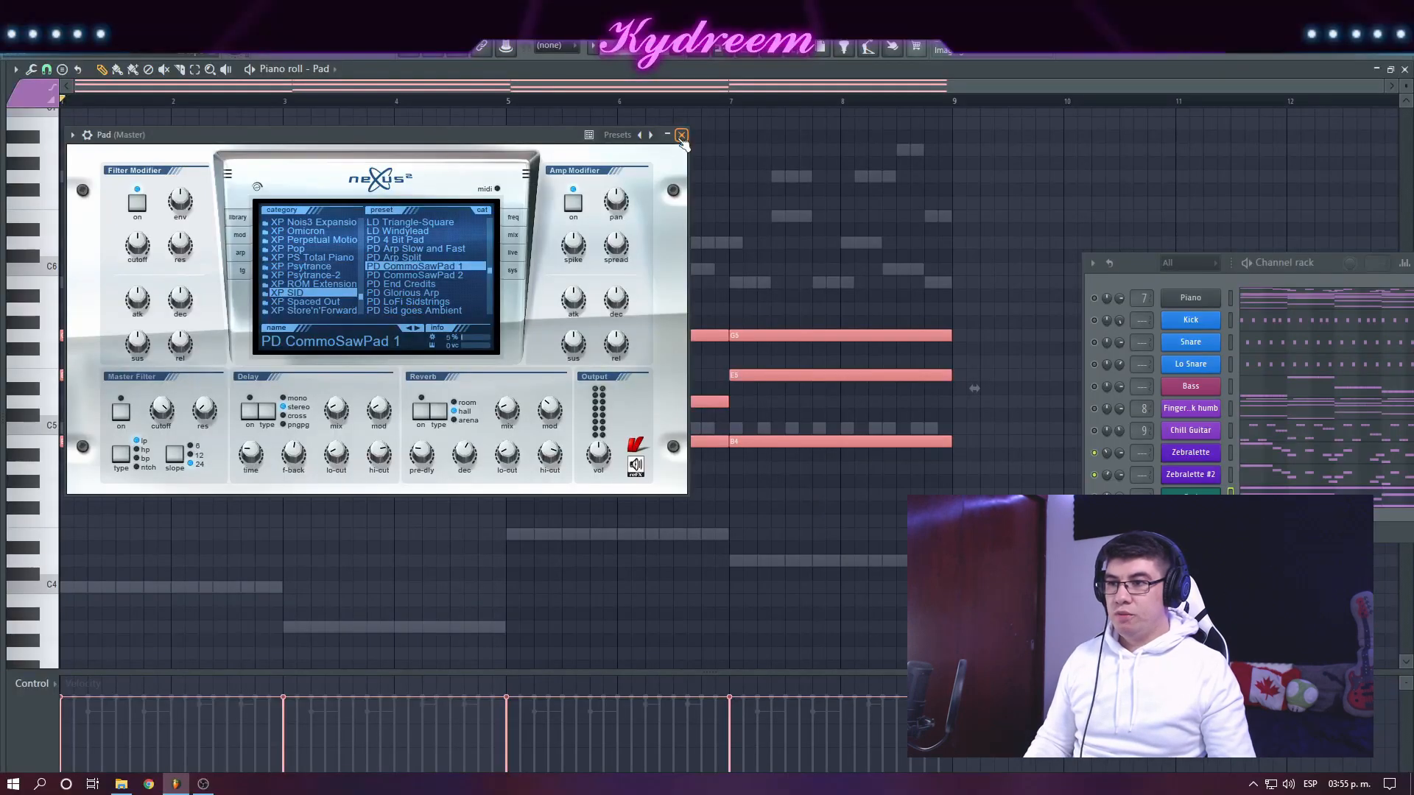
click(681, 135)
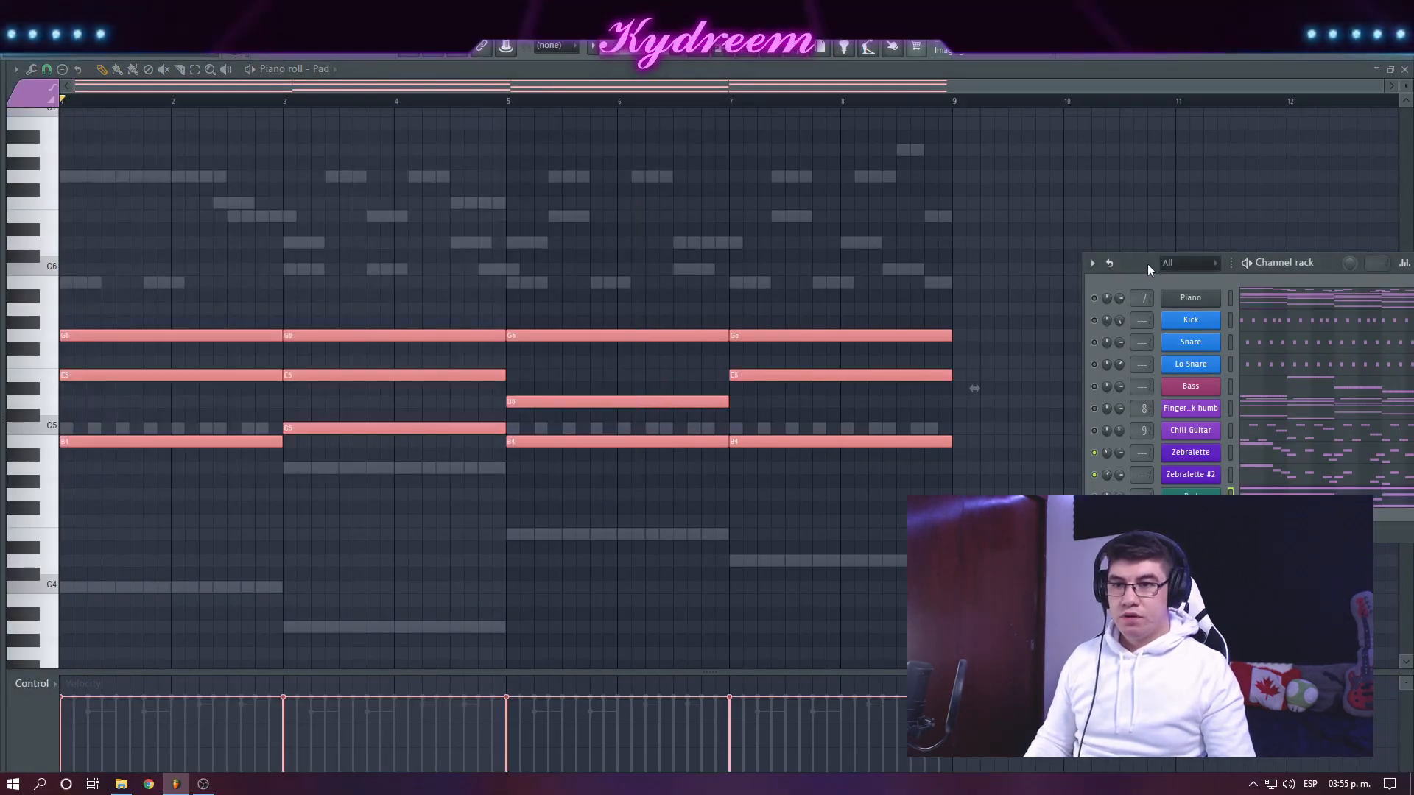
drag(1148, 264, 1087, 264)
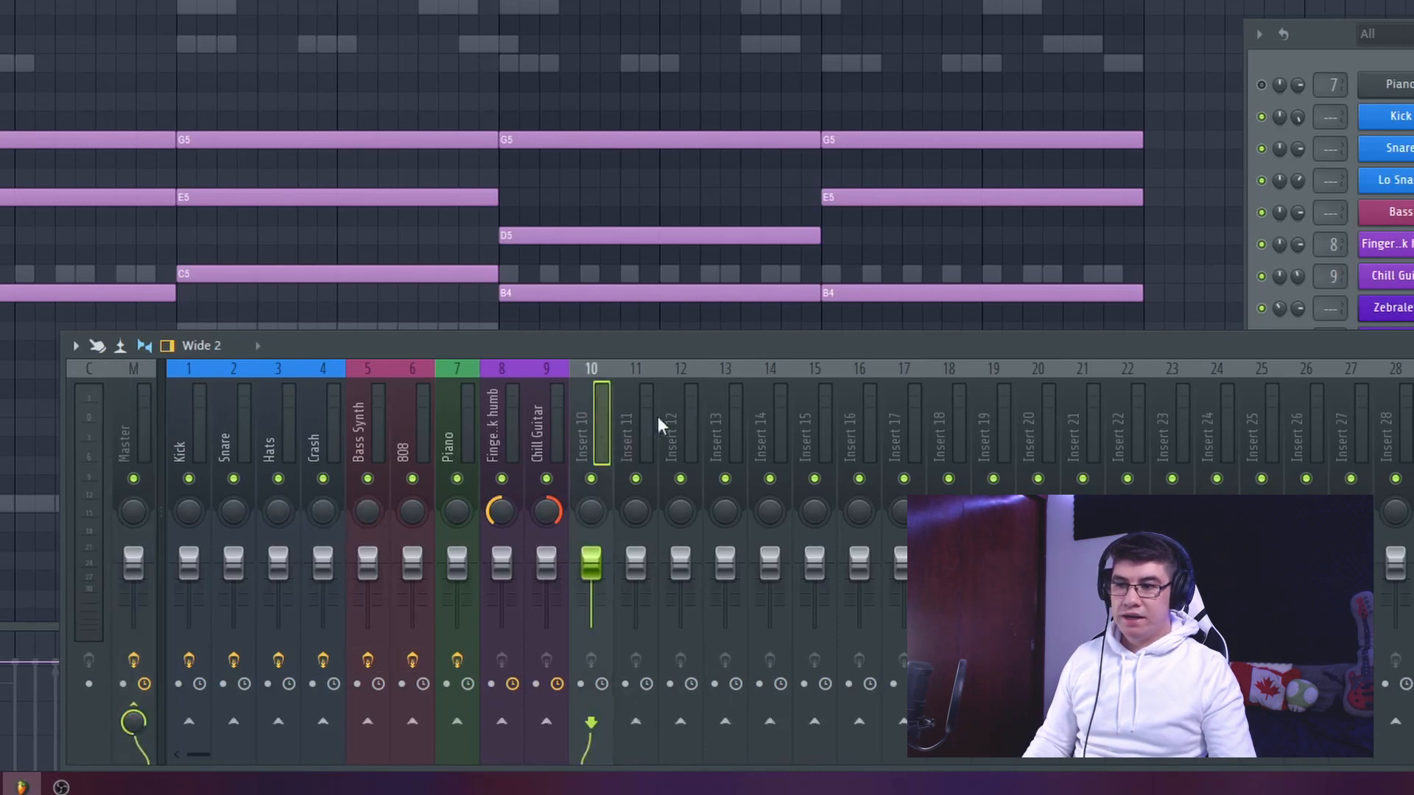
Add RC-20 Retro Color to the Master track's second effect slot, select its VHS preset, and reposition the plugin window.
click(144, 369)
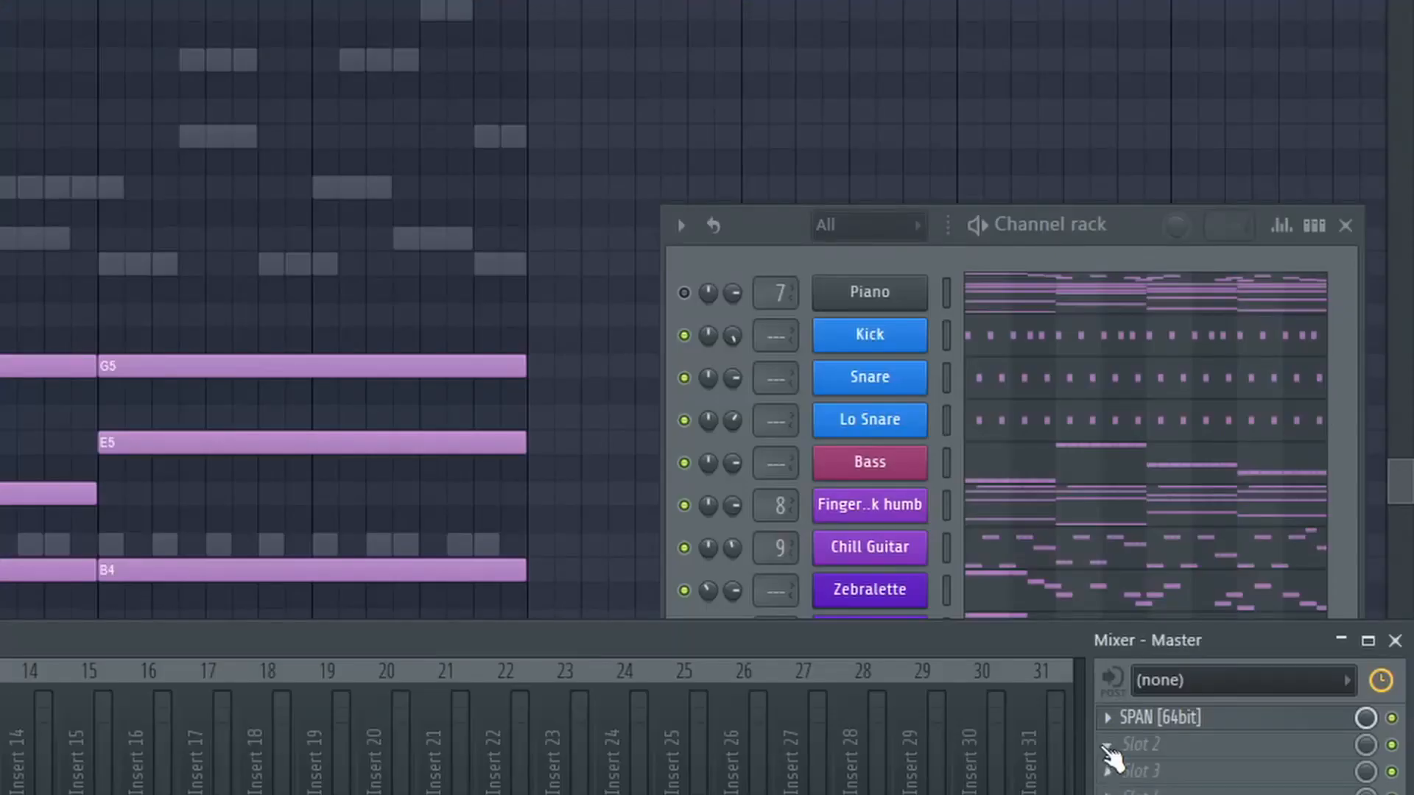
click(1253, 538)
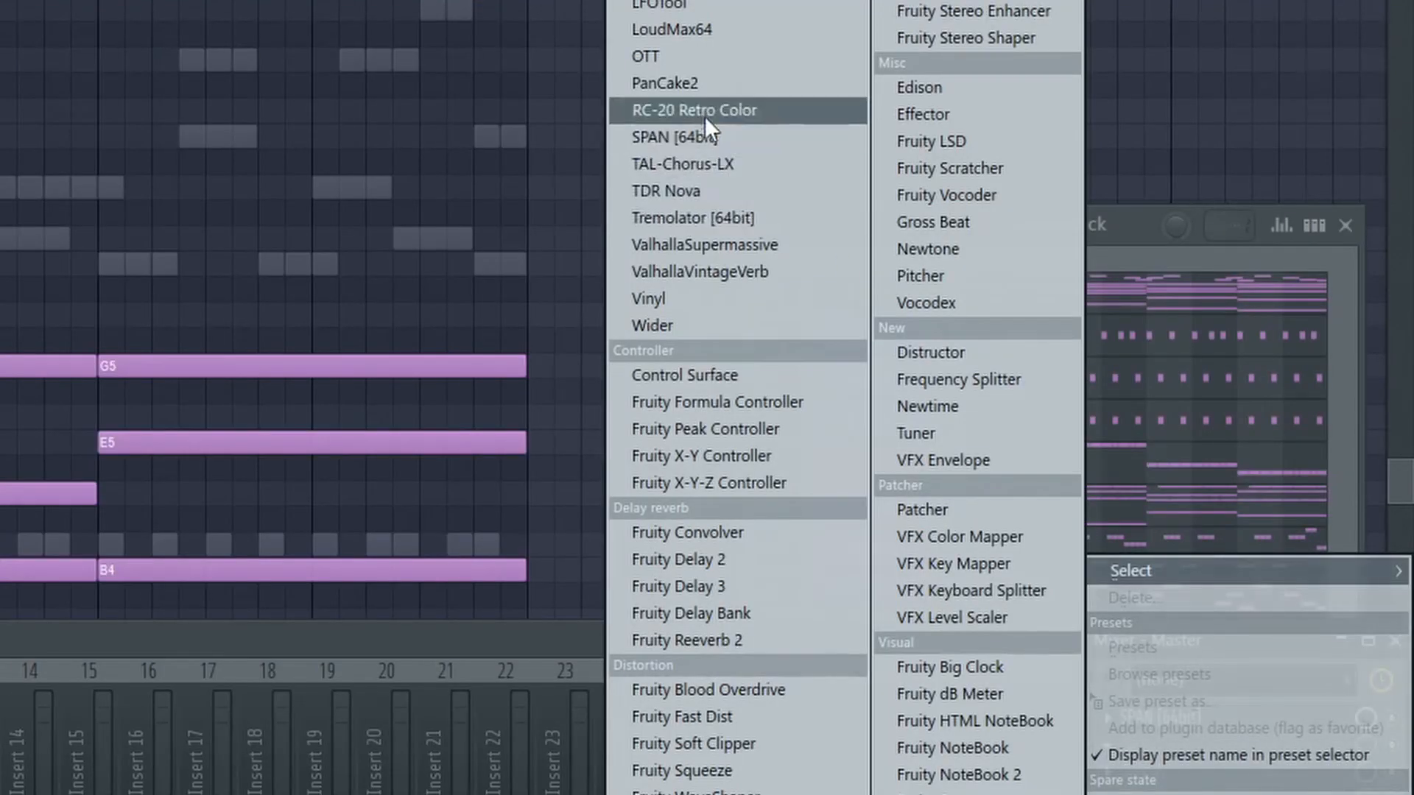
click(704, 116)
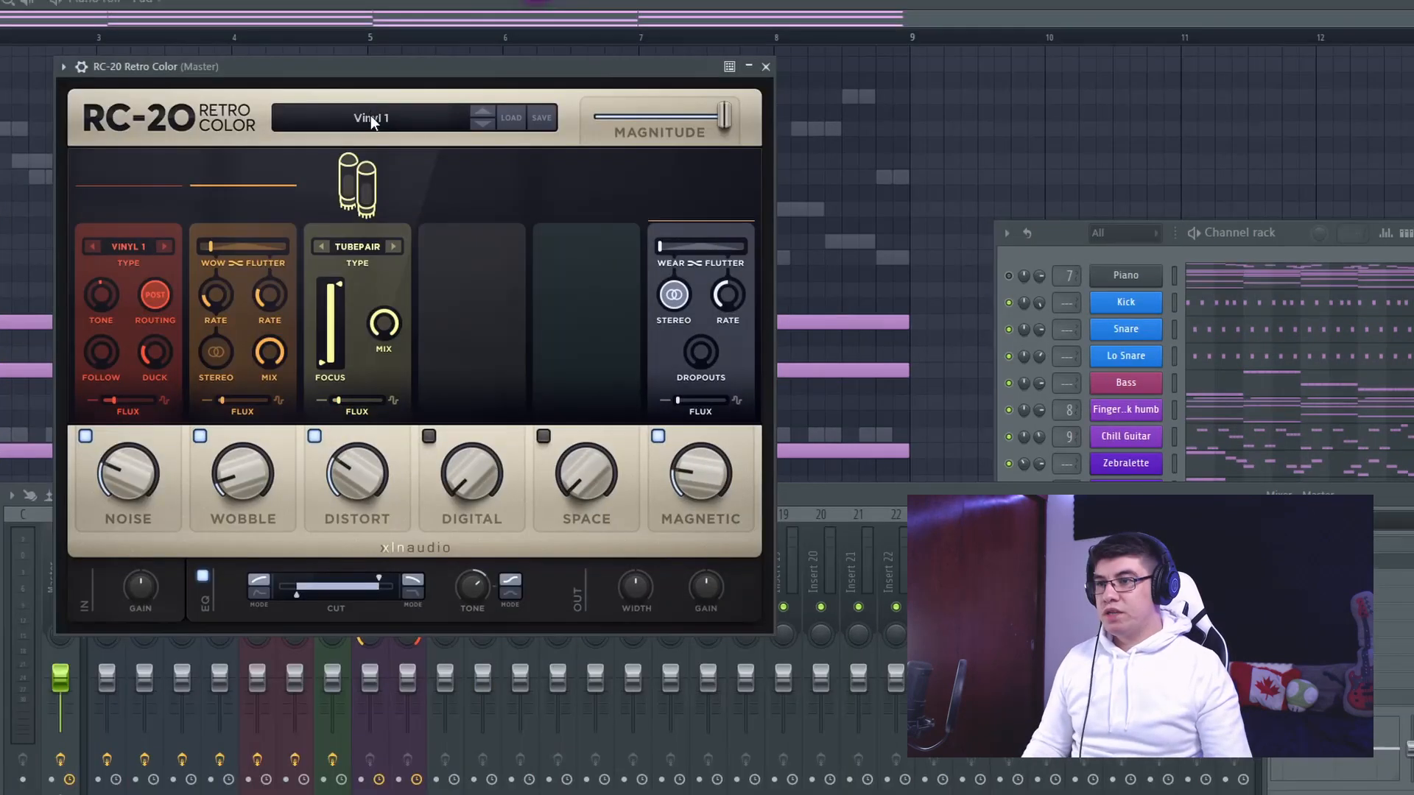
click(508, 166)
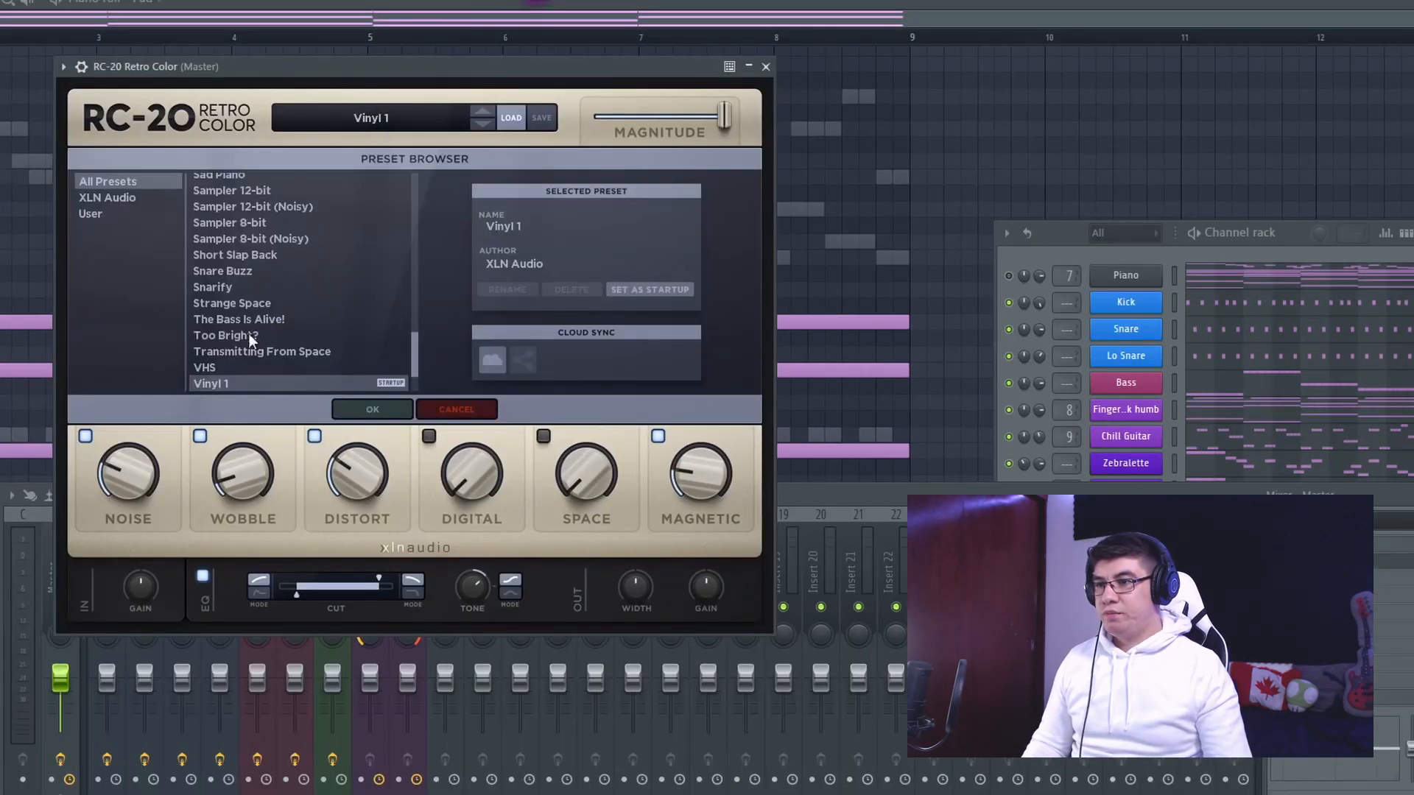
click(215, 369)
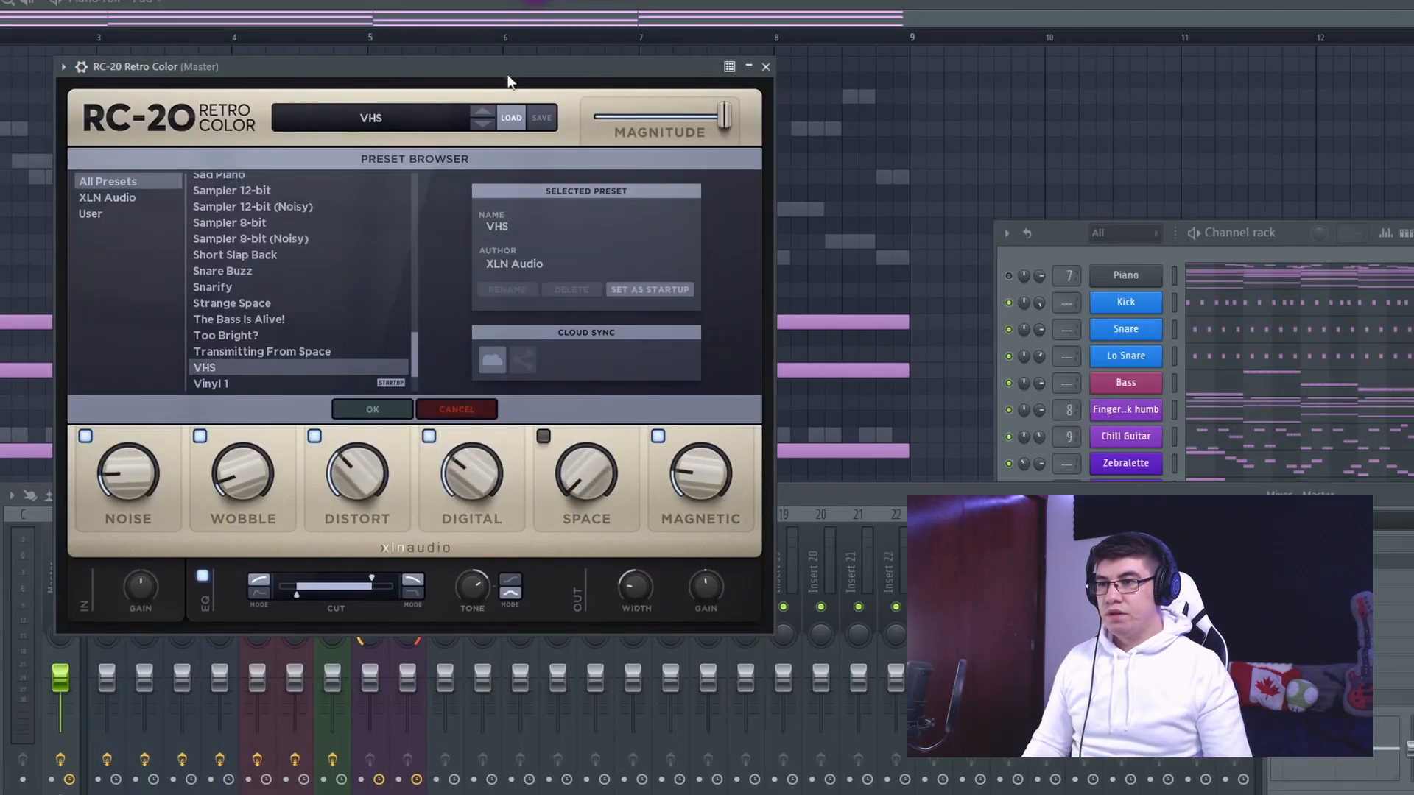
drag(508, 75, 678, 72)
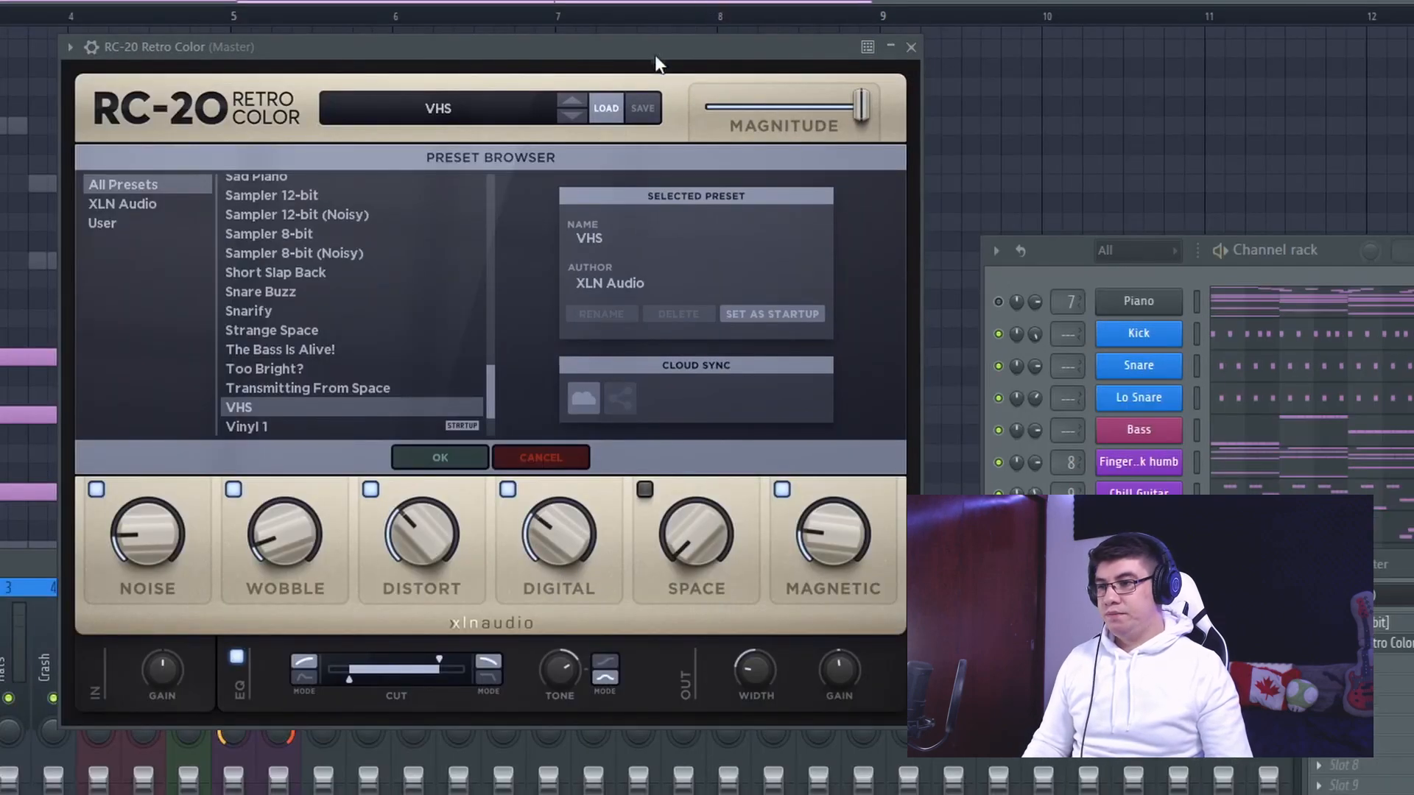
Lower RC-20's Noise amount to 2% during playback and accept the VHS preset.
drag(133, 553, 139, 565)
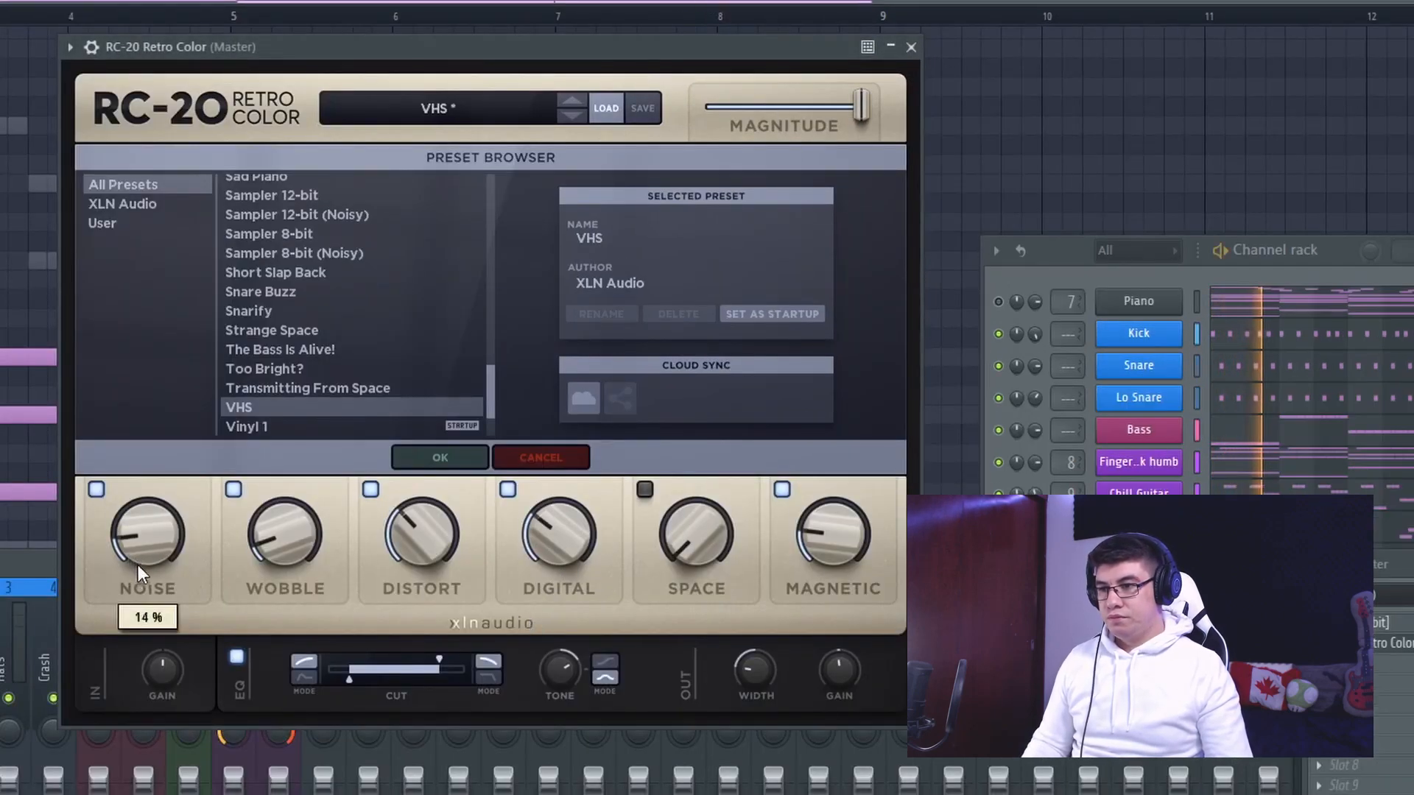
drag(152, 620, 155, 635)
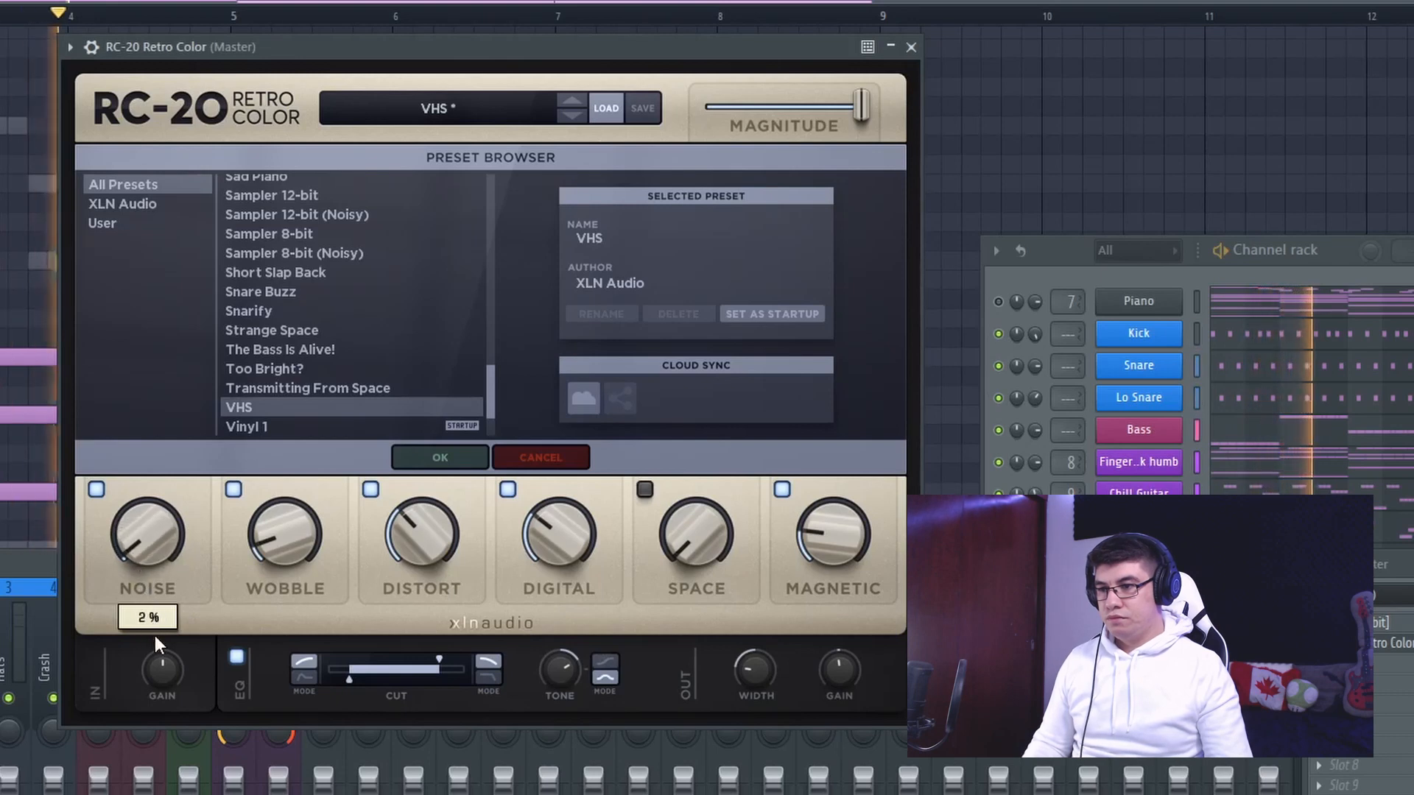
click(425, 457)
Reduce RC-20's Wobble and Magnetic amounts and turn down the Magnetic module's Dropouts.
mouse_move(113, 367)
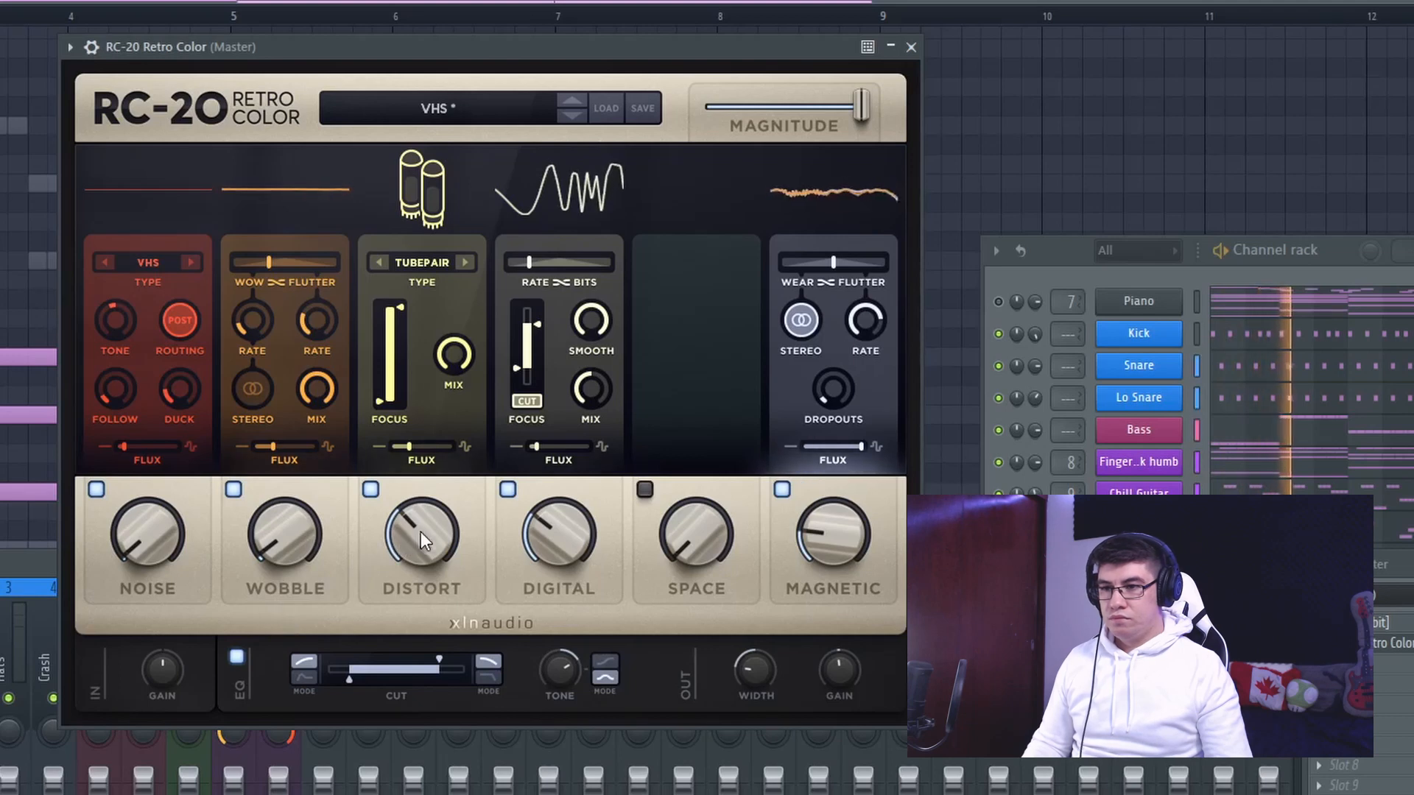
drag(815, 516, 829, 582)
drag(829, 399, 845, 471)
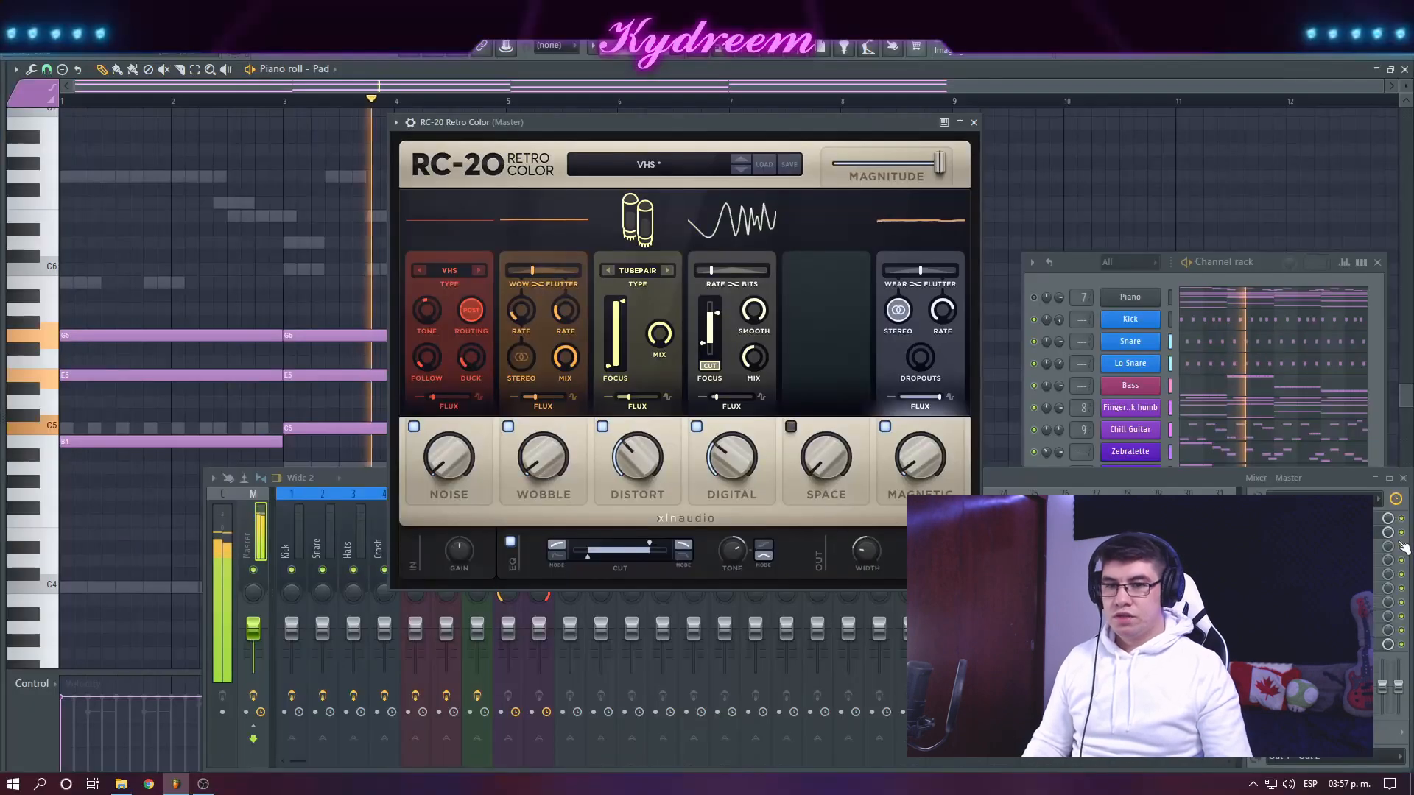
Compare the beat with and without RC-20 on the Master, and bring the plugin window back to the front.
click(1402, 545)
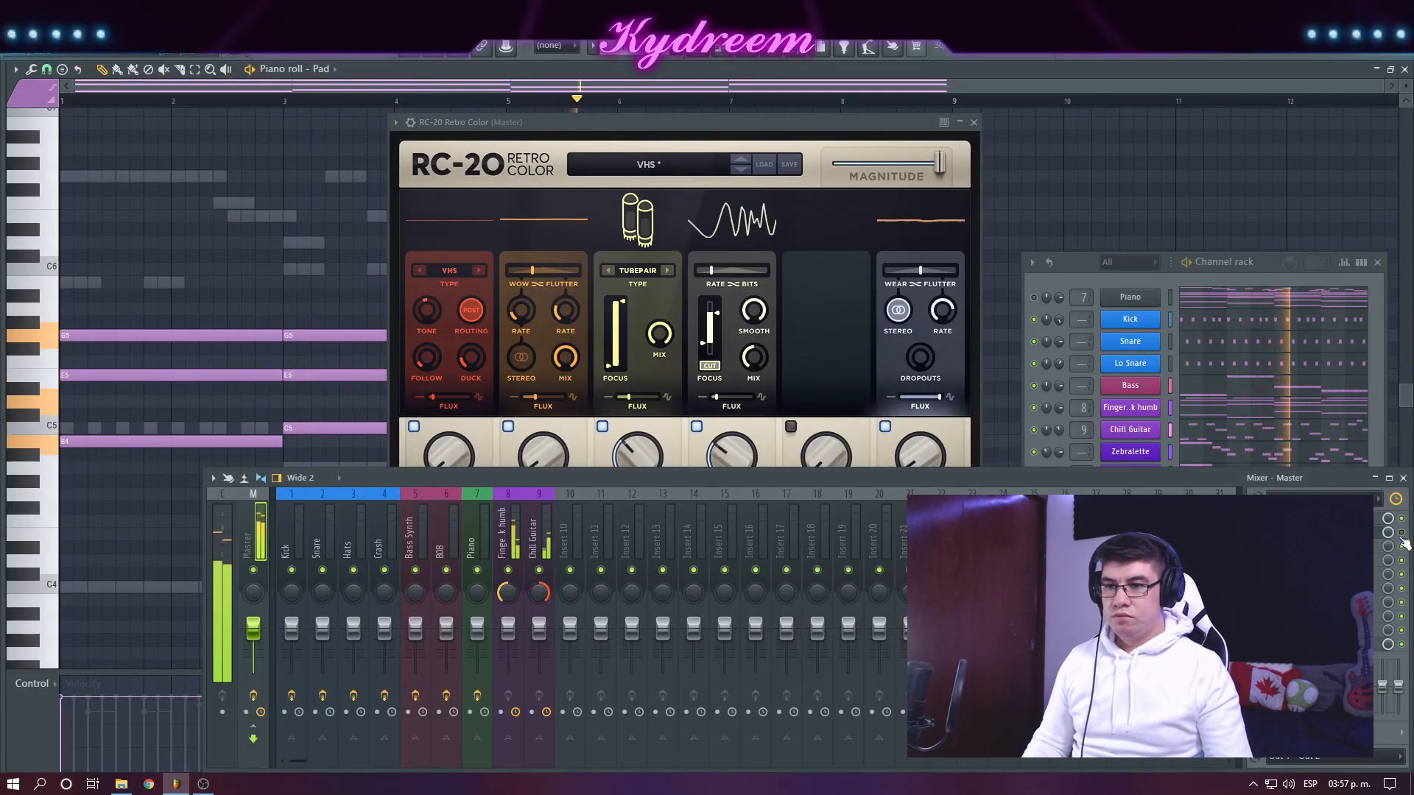
click(750, 120)
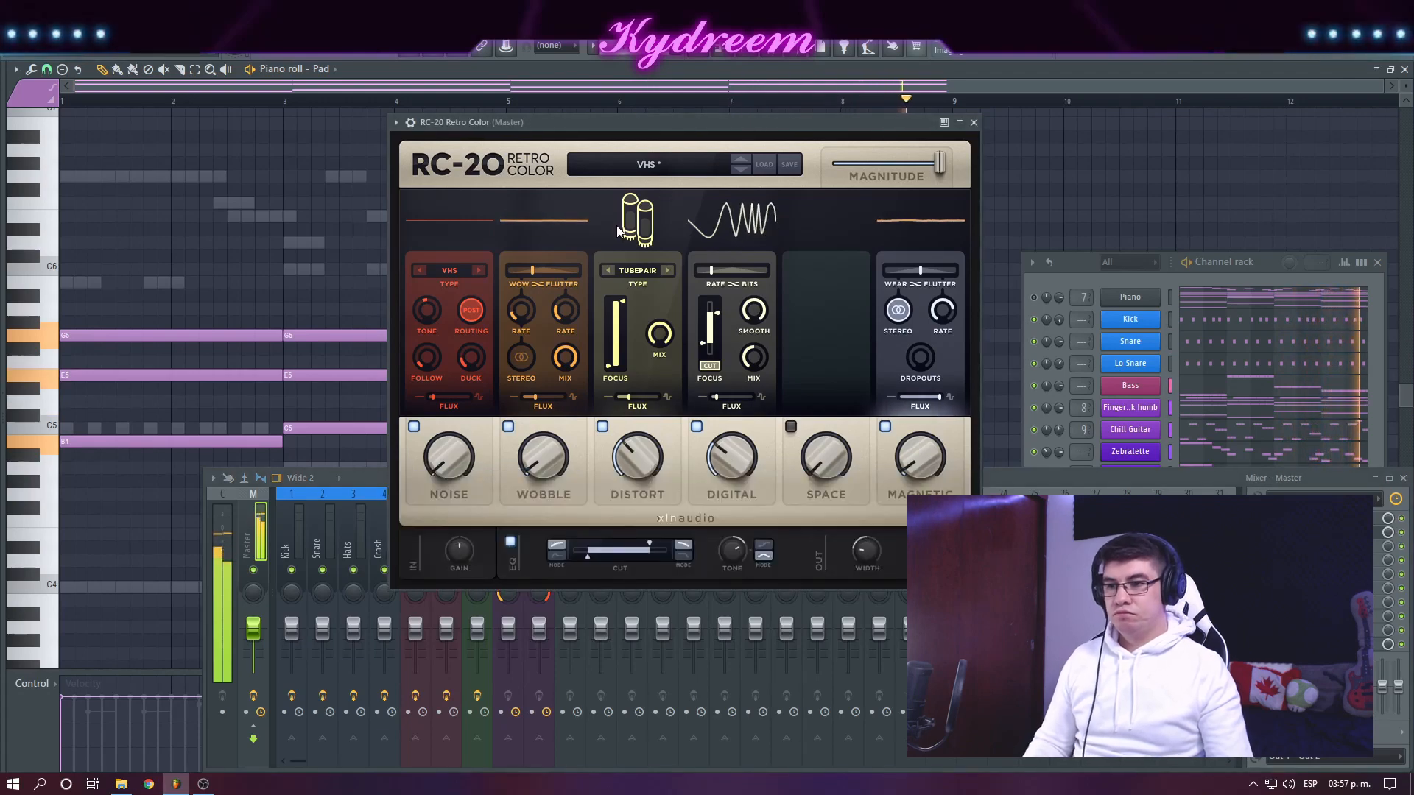